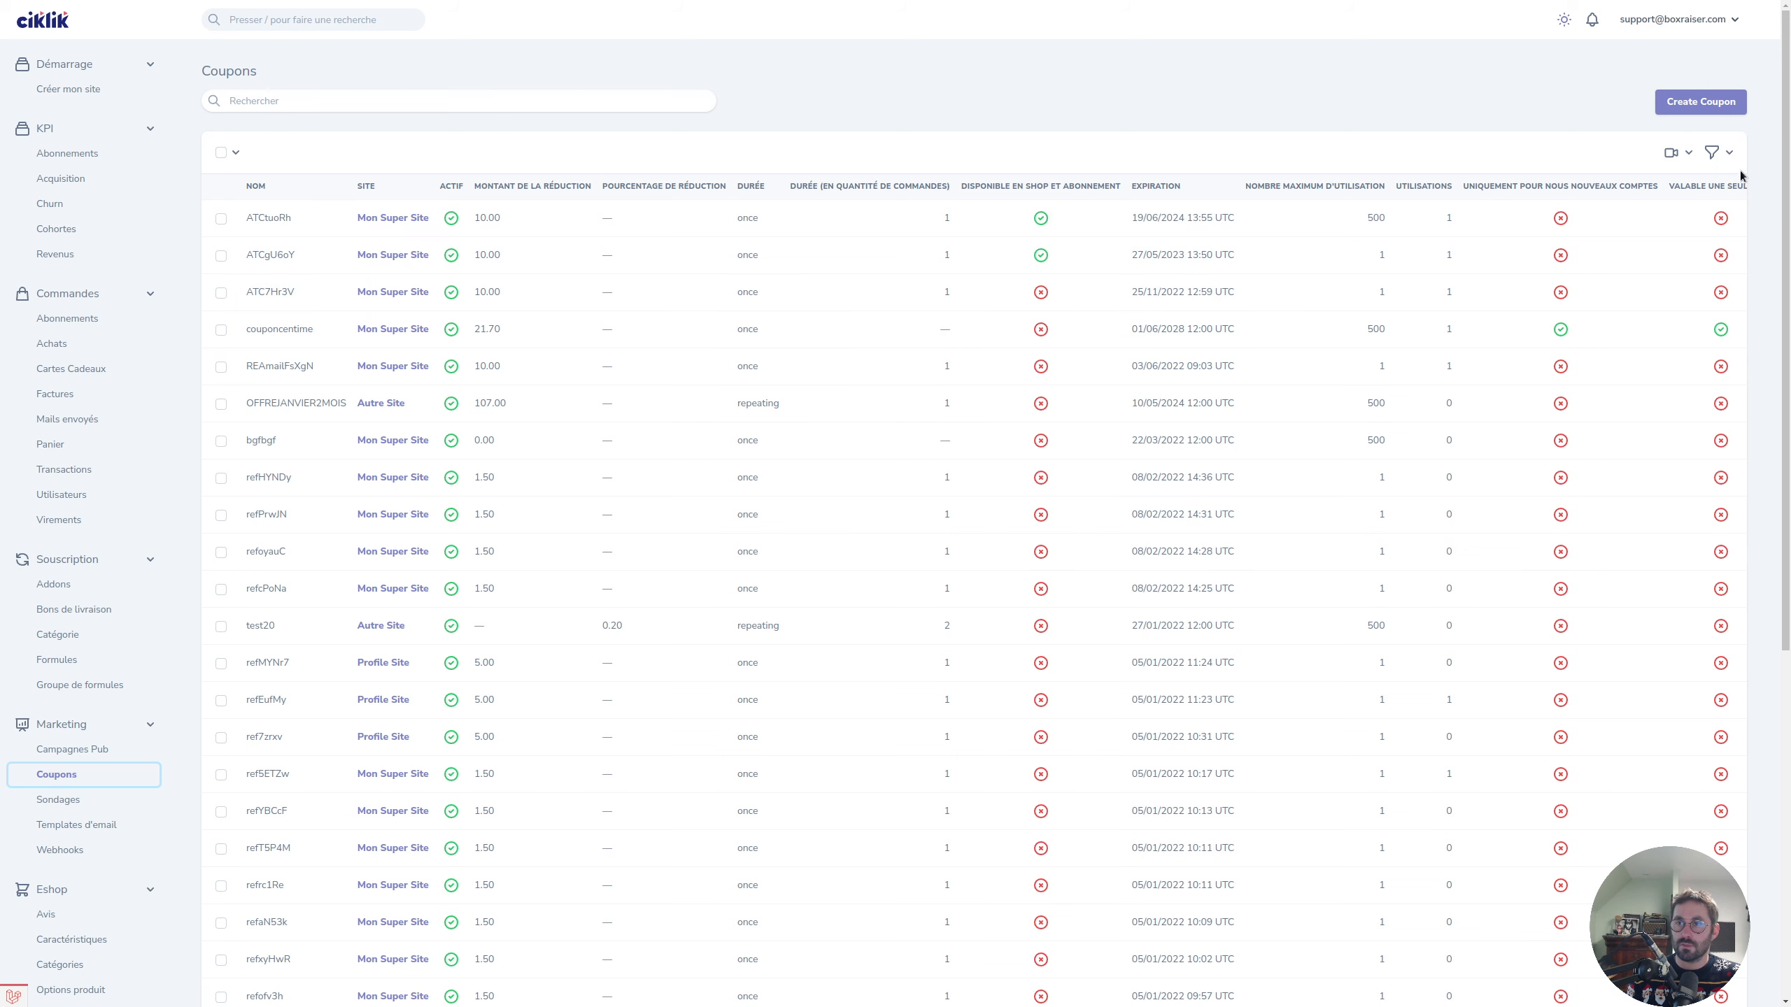
# Browse the existing coupons, check the Site filter options without filtering, and begin a new coupon.
pyautogui.scroll(-1, 1022, 972)
pyautogui.scroll(-2, 1022, 973)
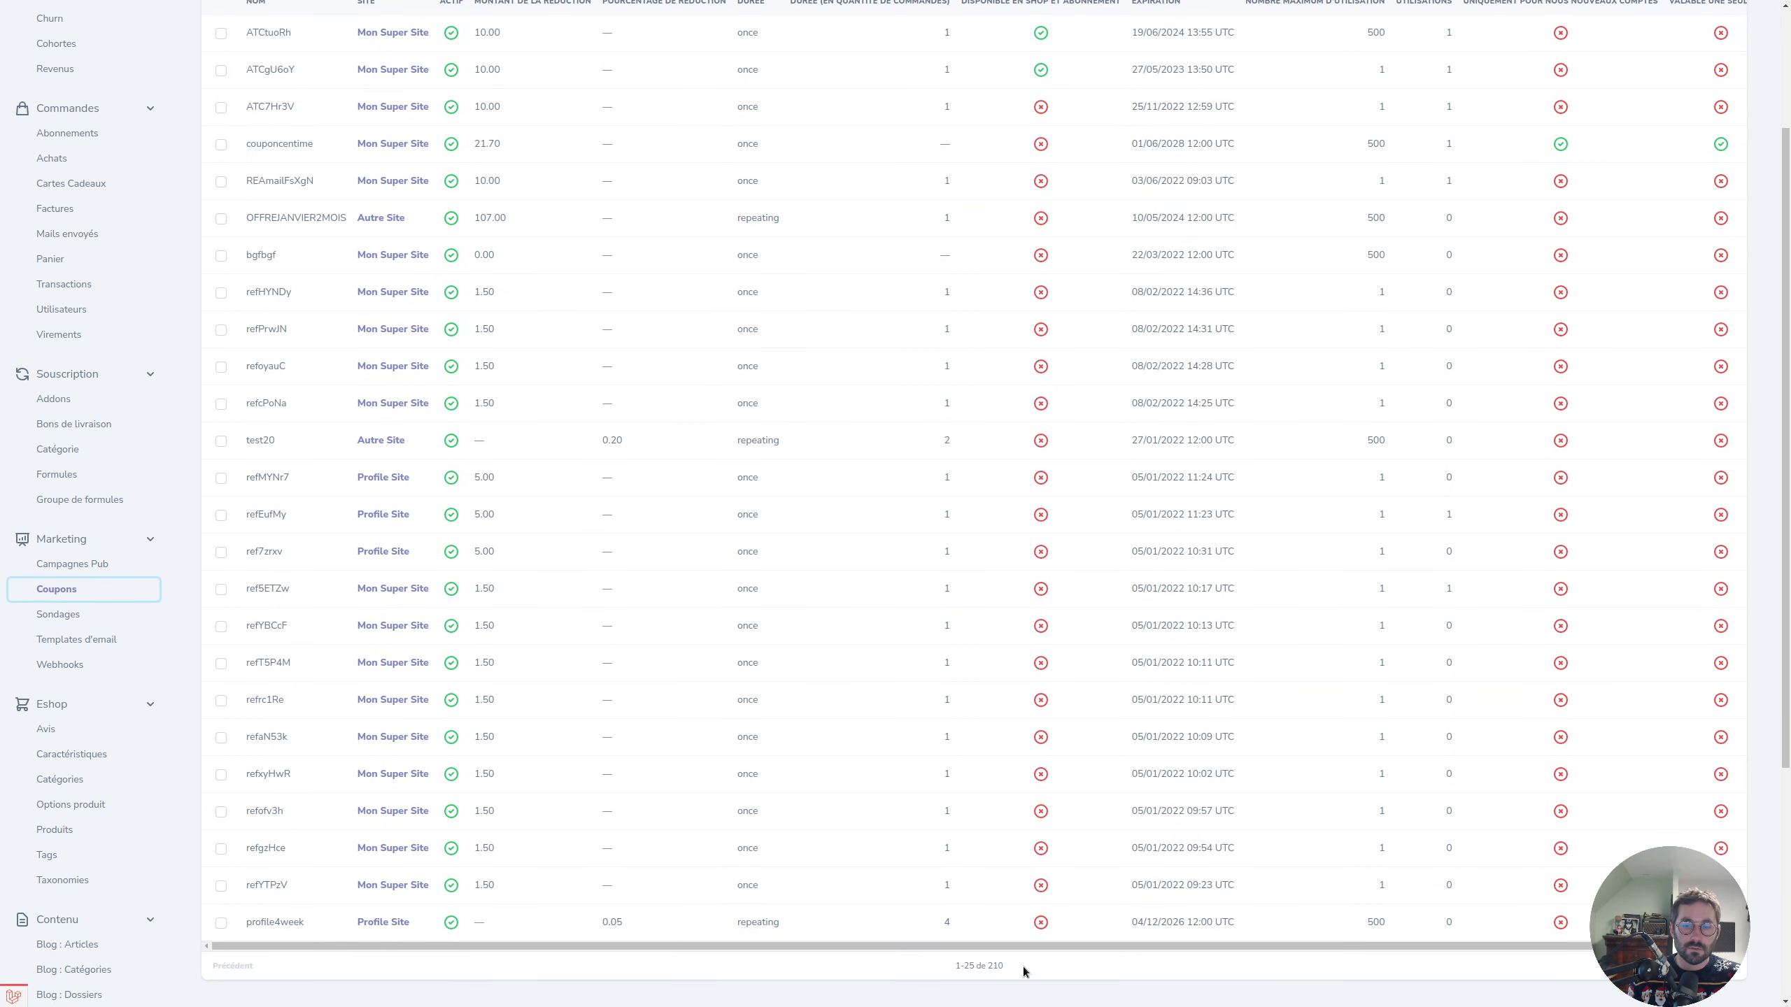
pyautogui.moveTo(1038, 951); pyautogui.dragTo(1184, 945)
pyautogui.scroll(3, 1455, 640)
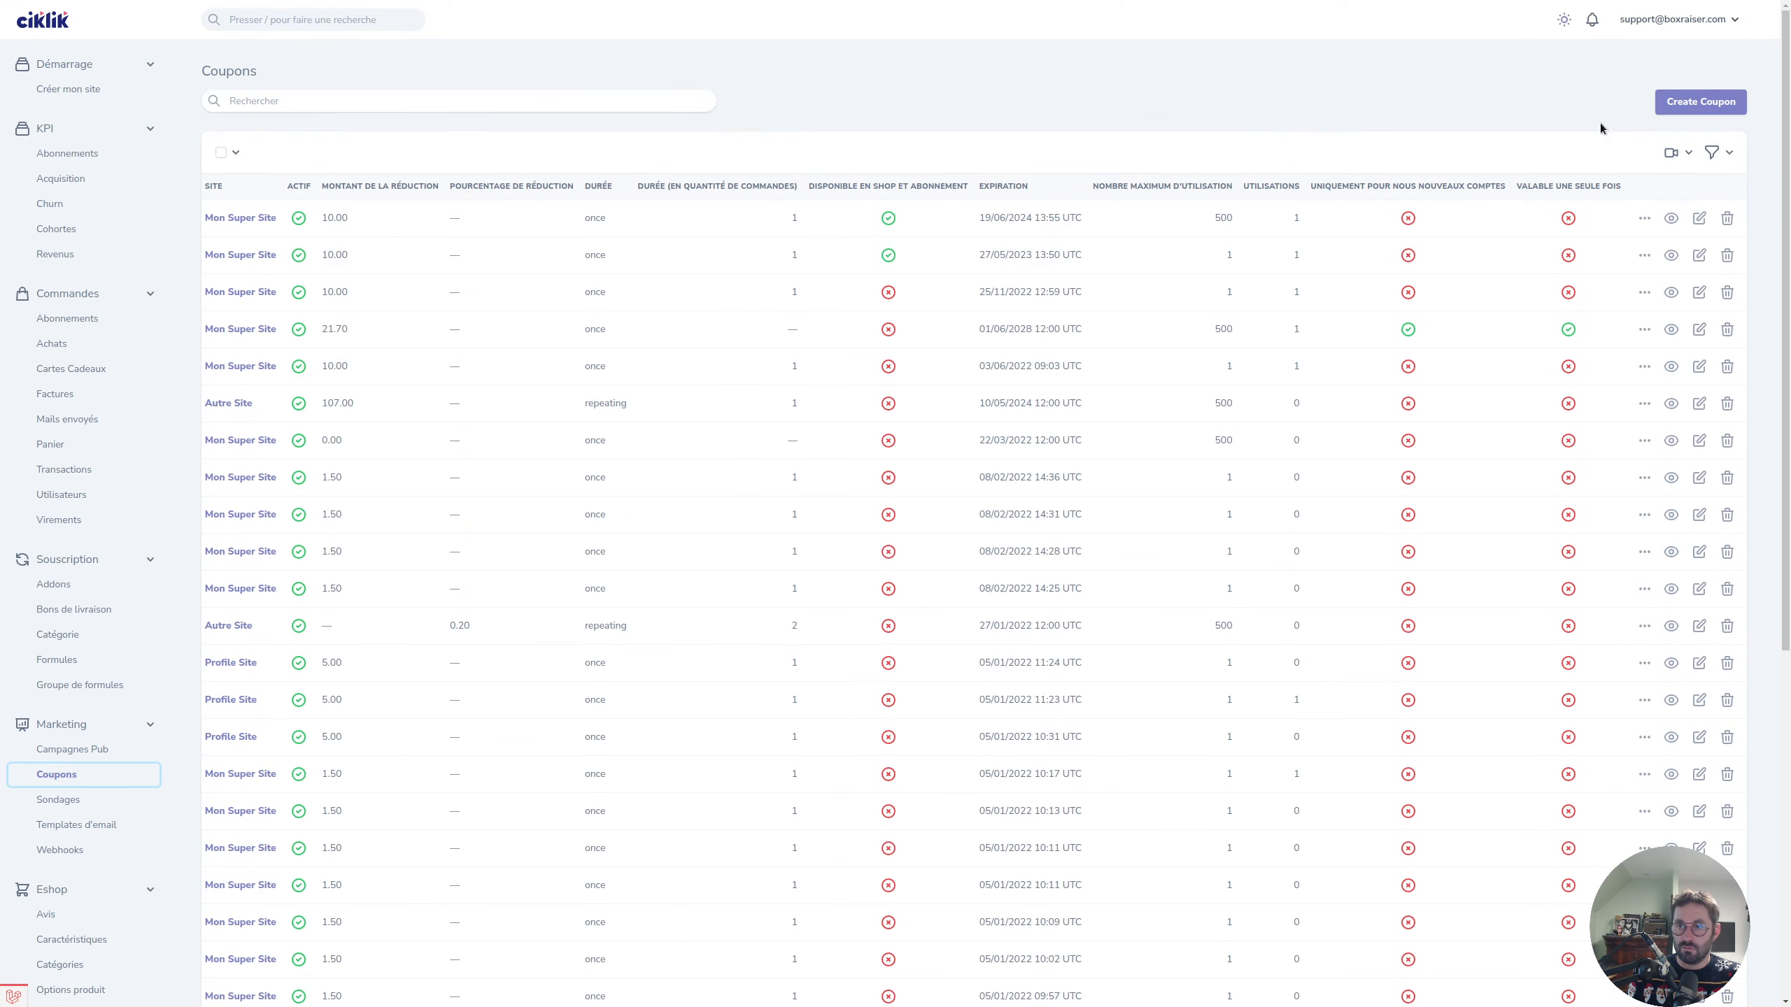
pyautogui.click(1728, 156)
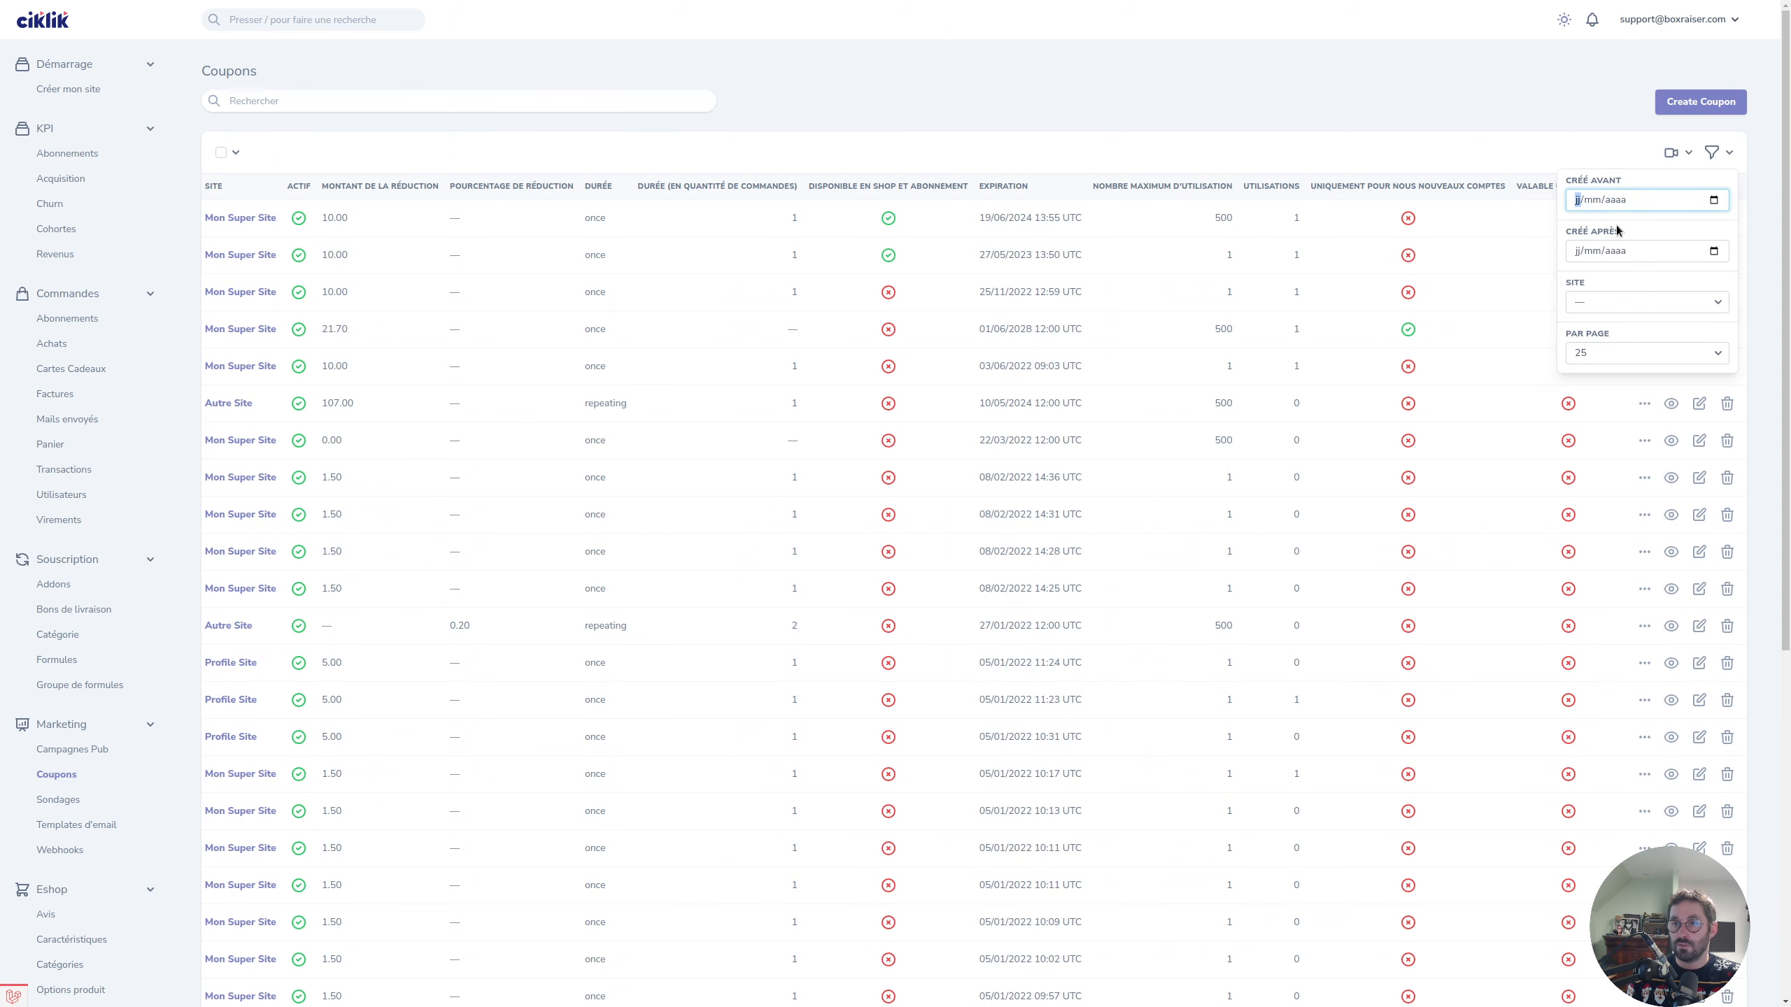
pyautogui.click(1597, 297)
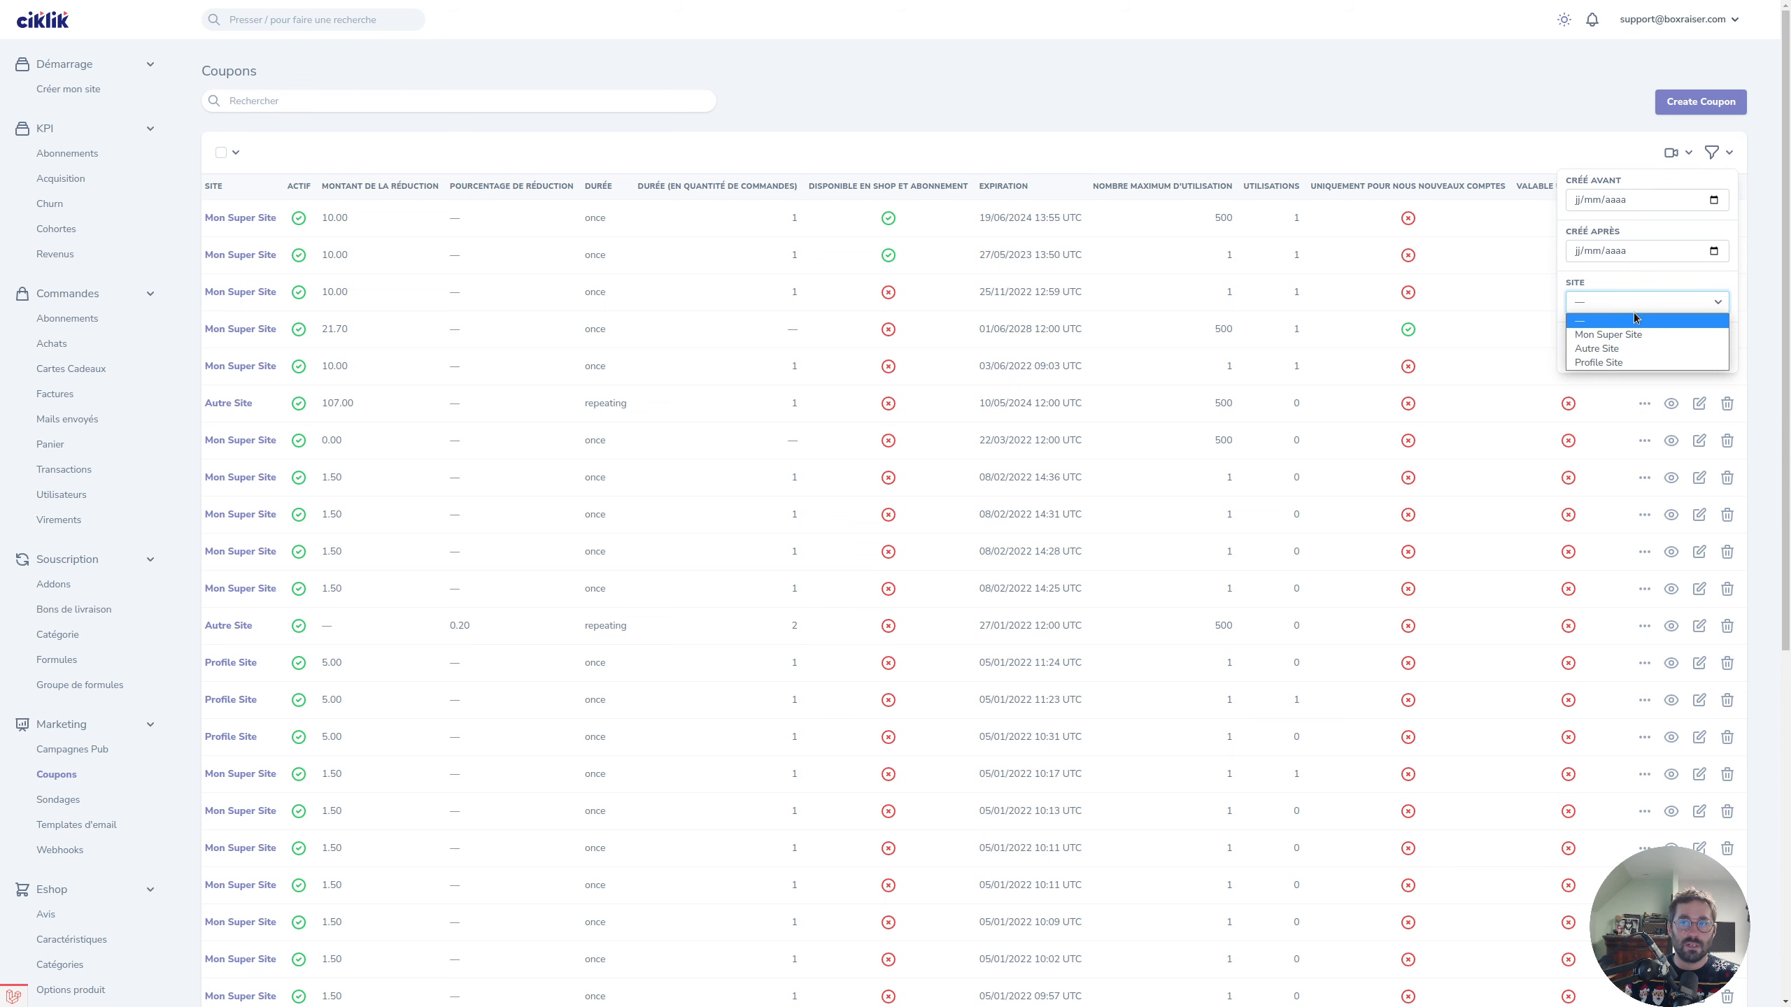
pyautogui.click(1516, 122)
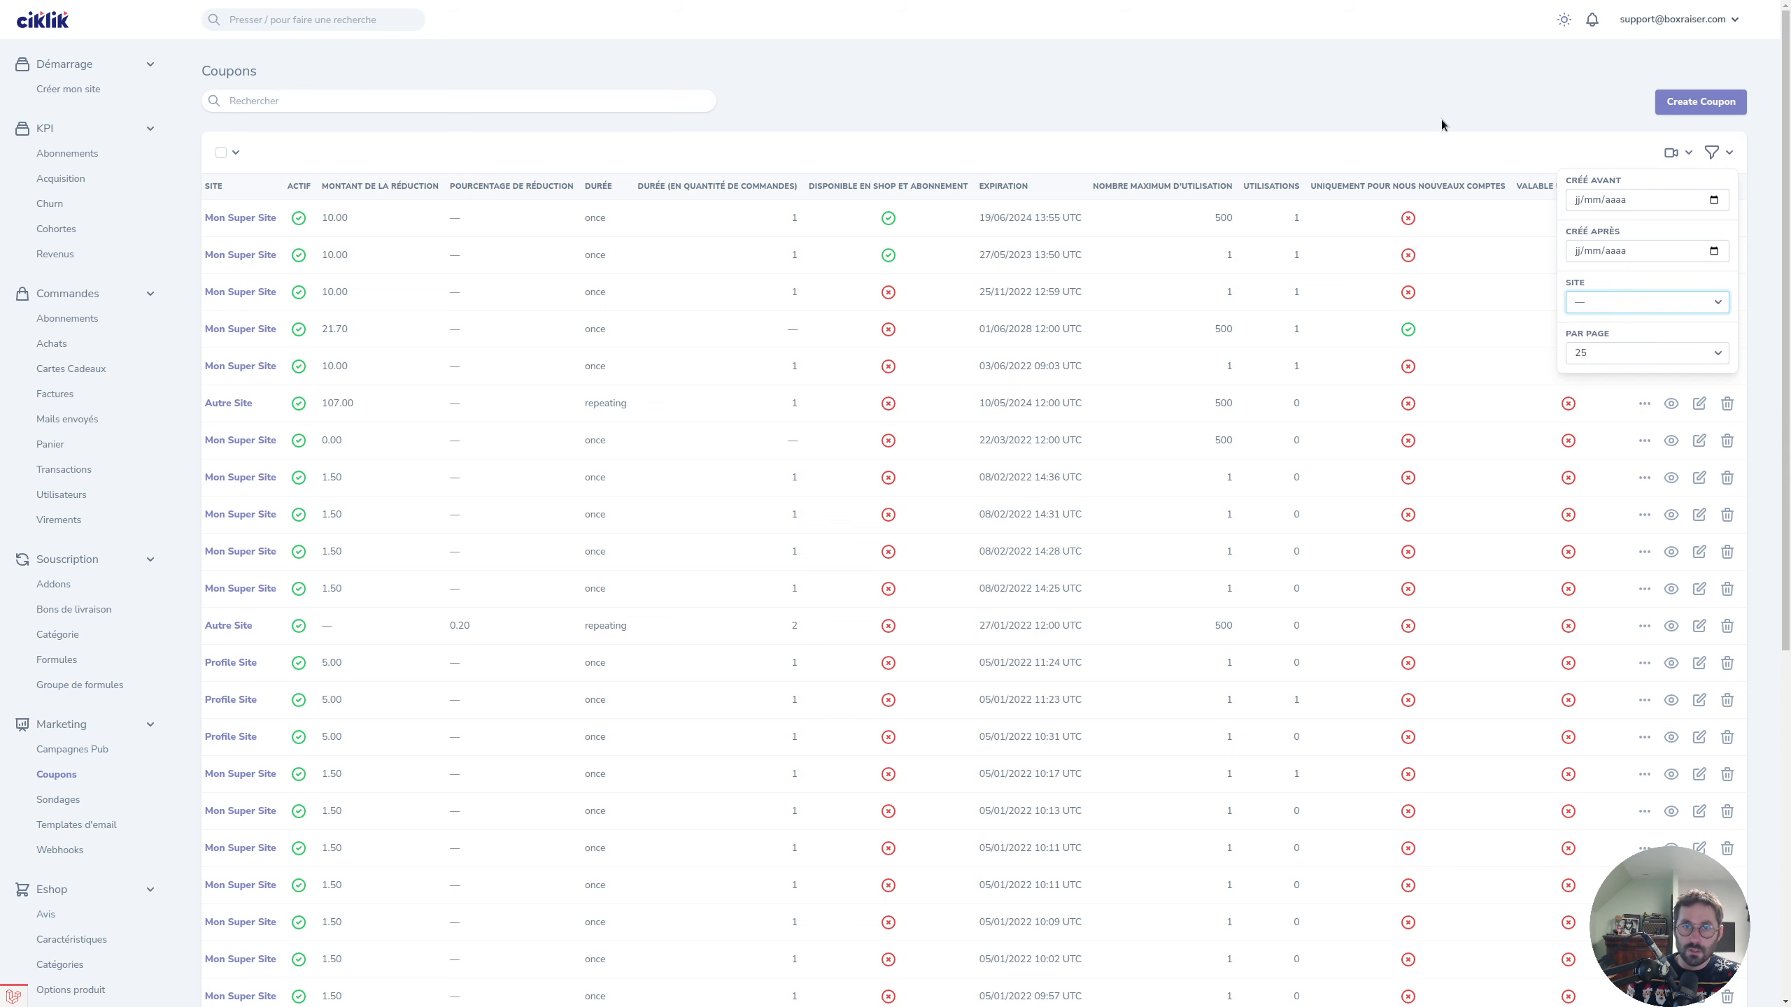
pyautogui.click(1687, 104)
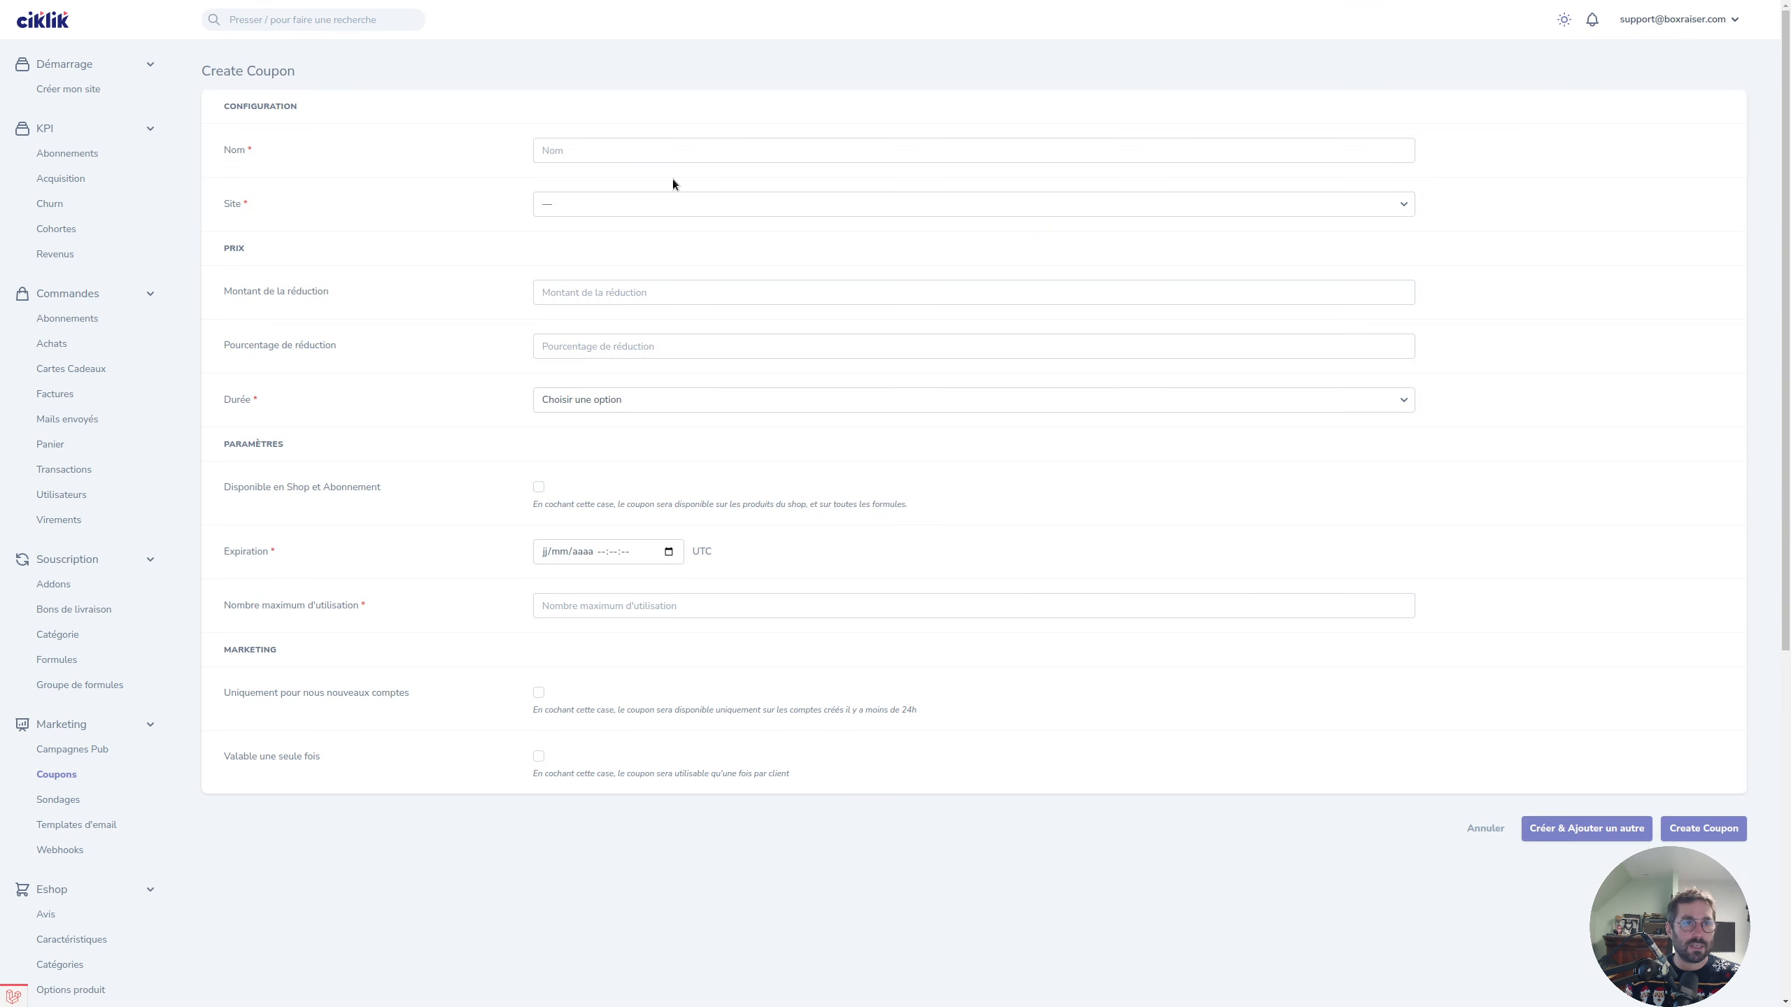
# Enter NOEL2022 as the coupon name in the Nom field.
pyautogui.click(640, 151)
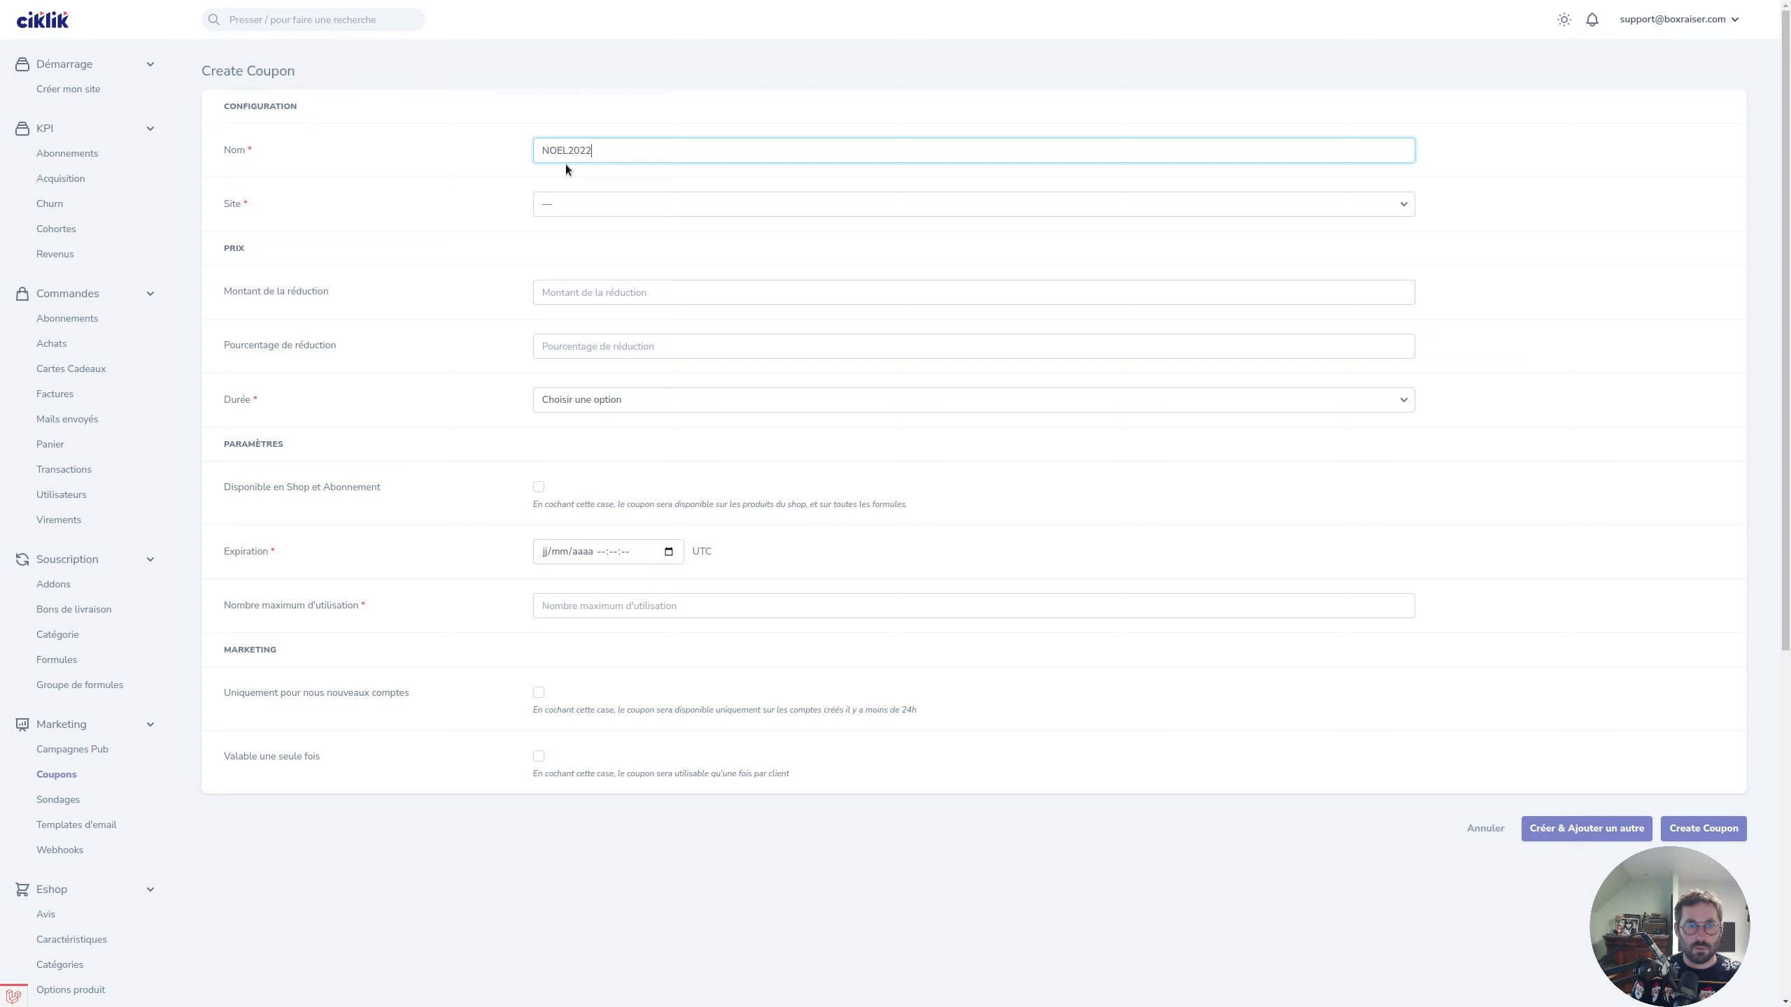
pyautogui.click(280, 210)
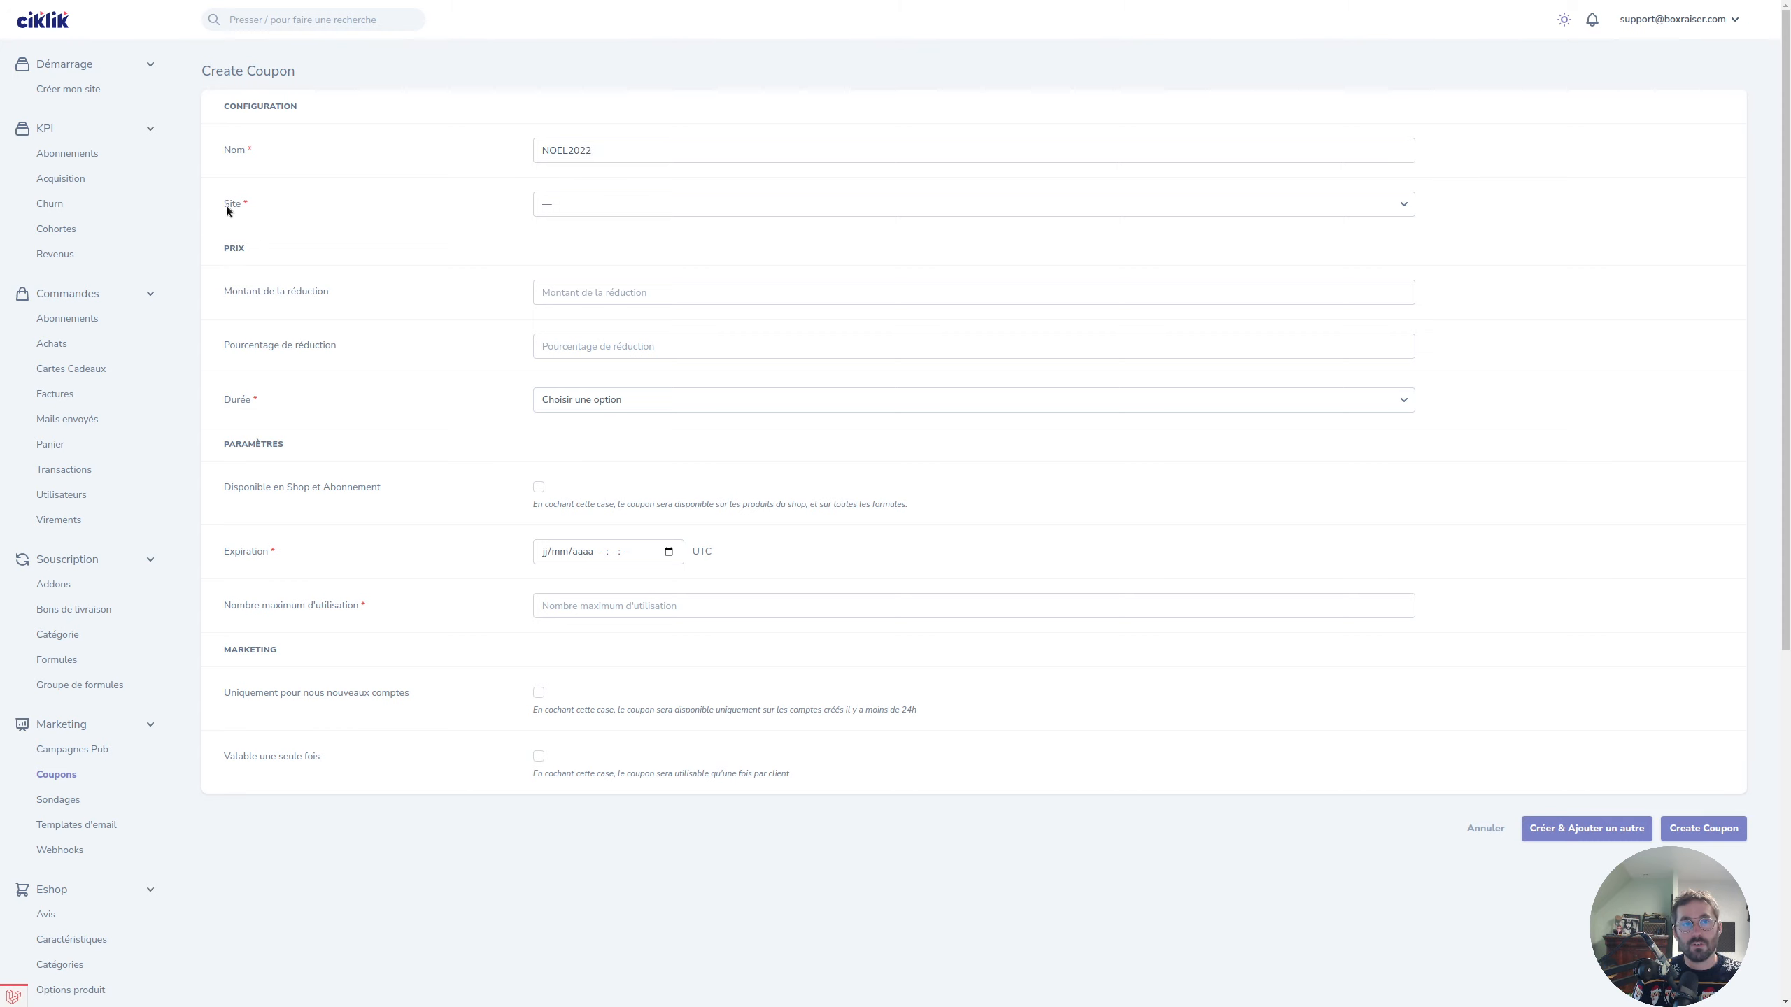
# Assign the coupon to Mon Super Site and try a fixed discount of 5, then clear it.
pyautogui.click(652, 208)
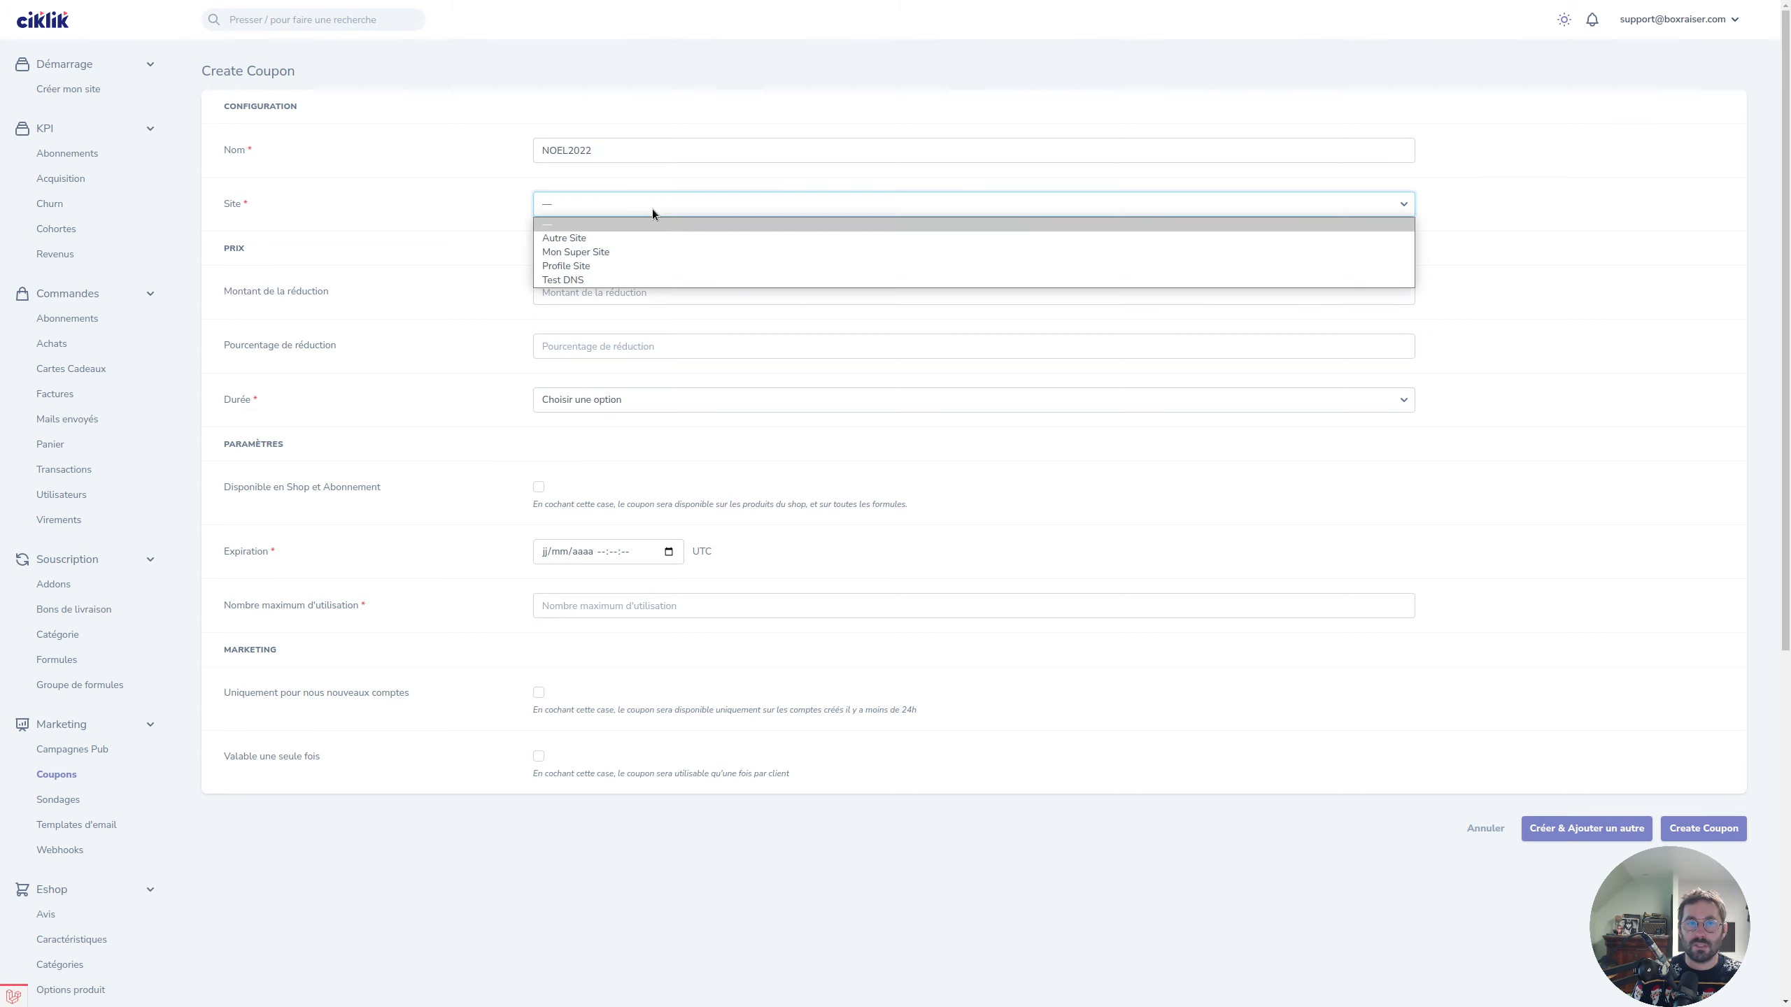
pyautogui.click(662, 252)
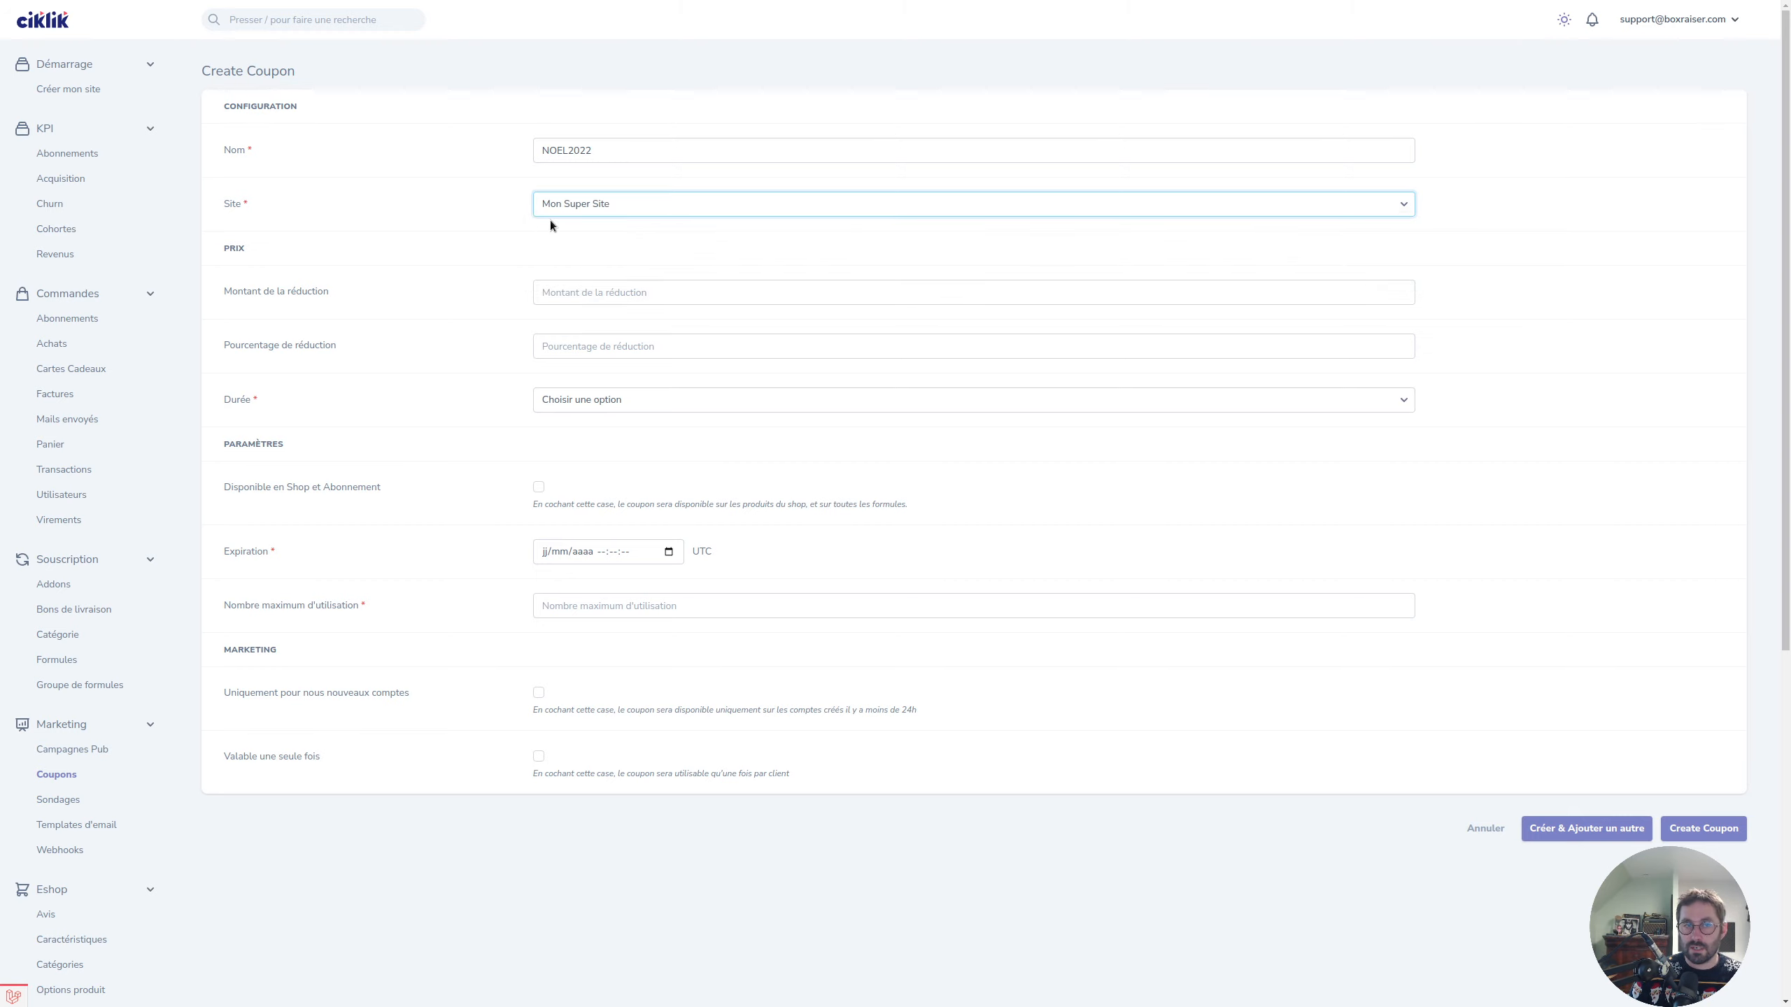
pyautogui.click(565, 289)
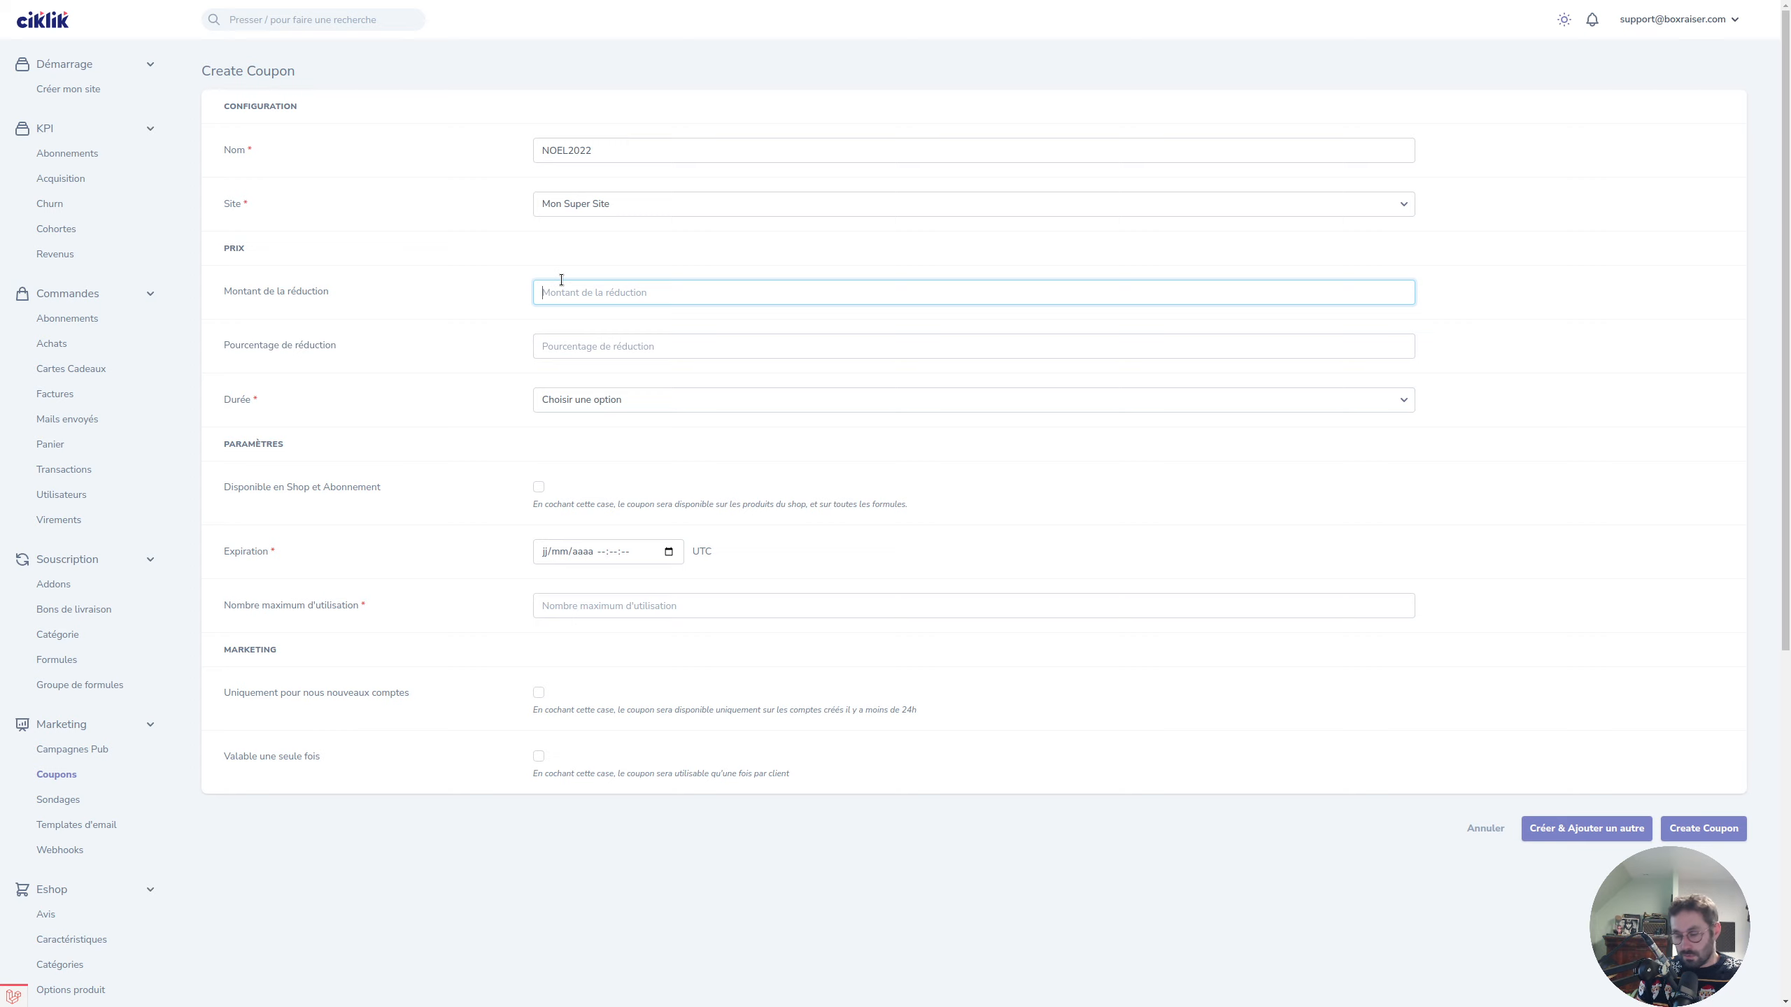
pyautogui.write('5')
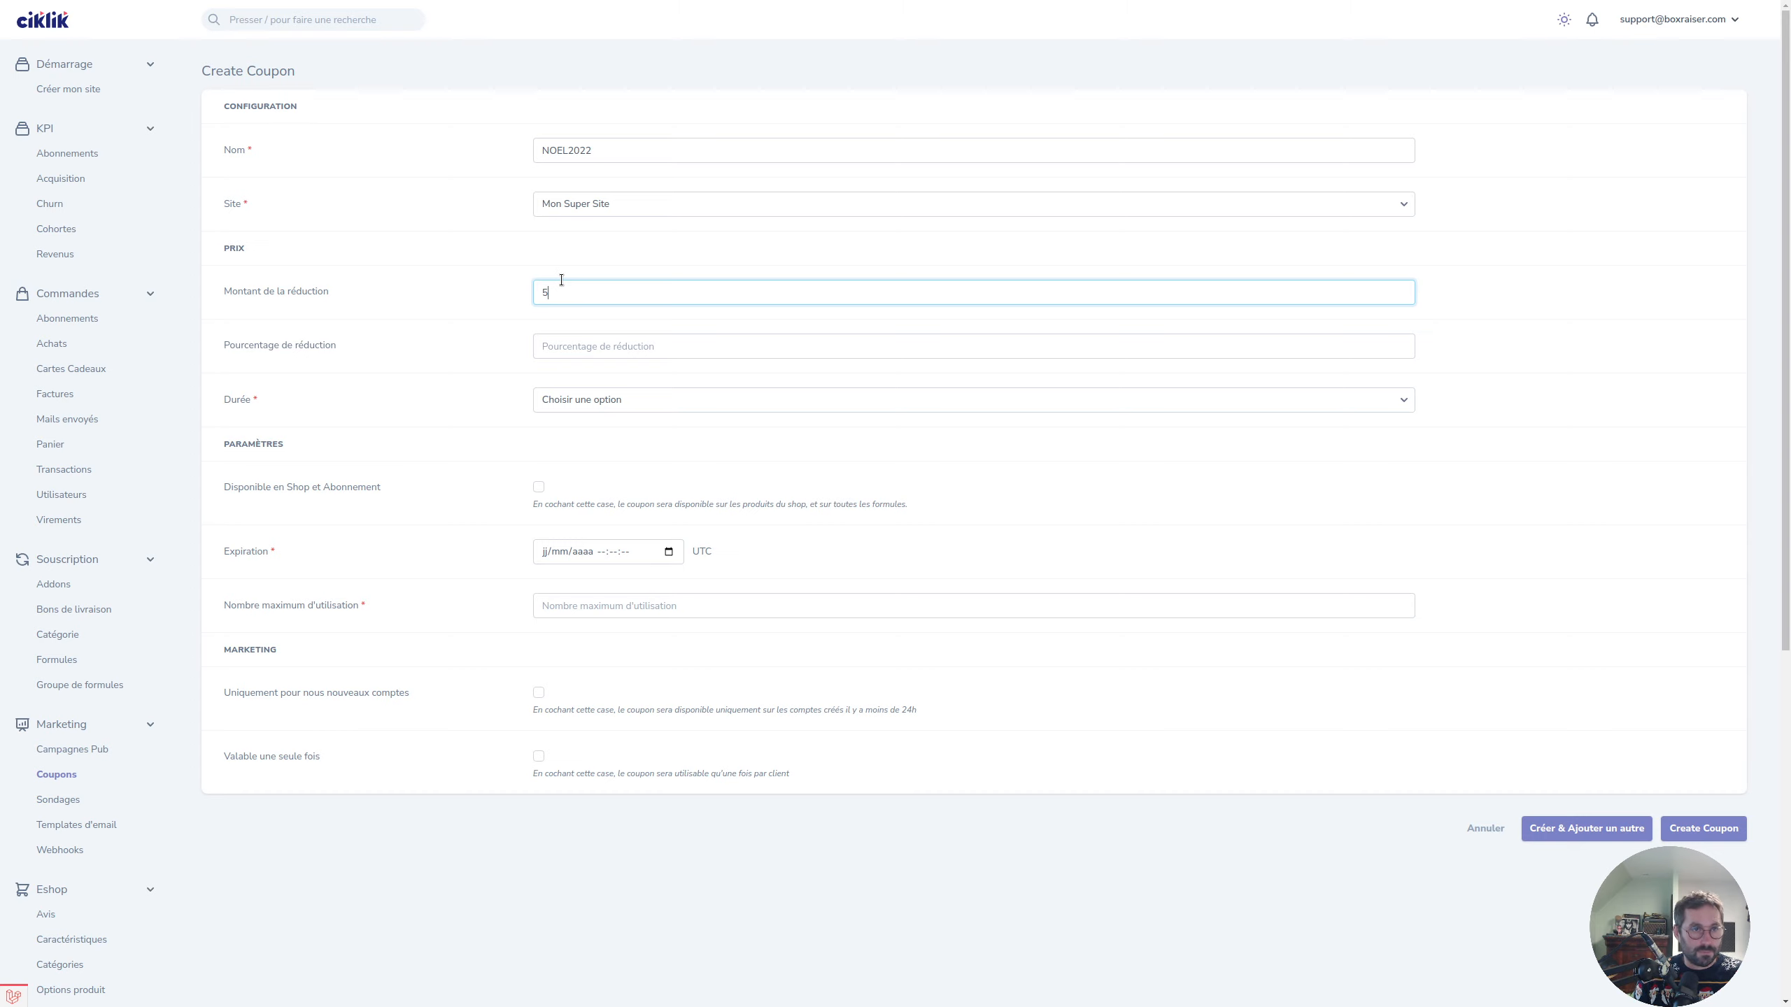
pyautogui.click(555, 337)
pyautogui.hotkey('shift', 'Tab')
pyautogui.press('BackSpace')
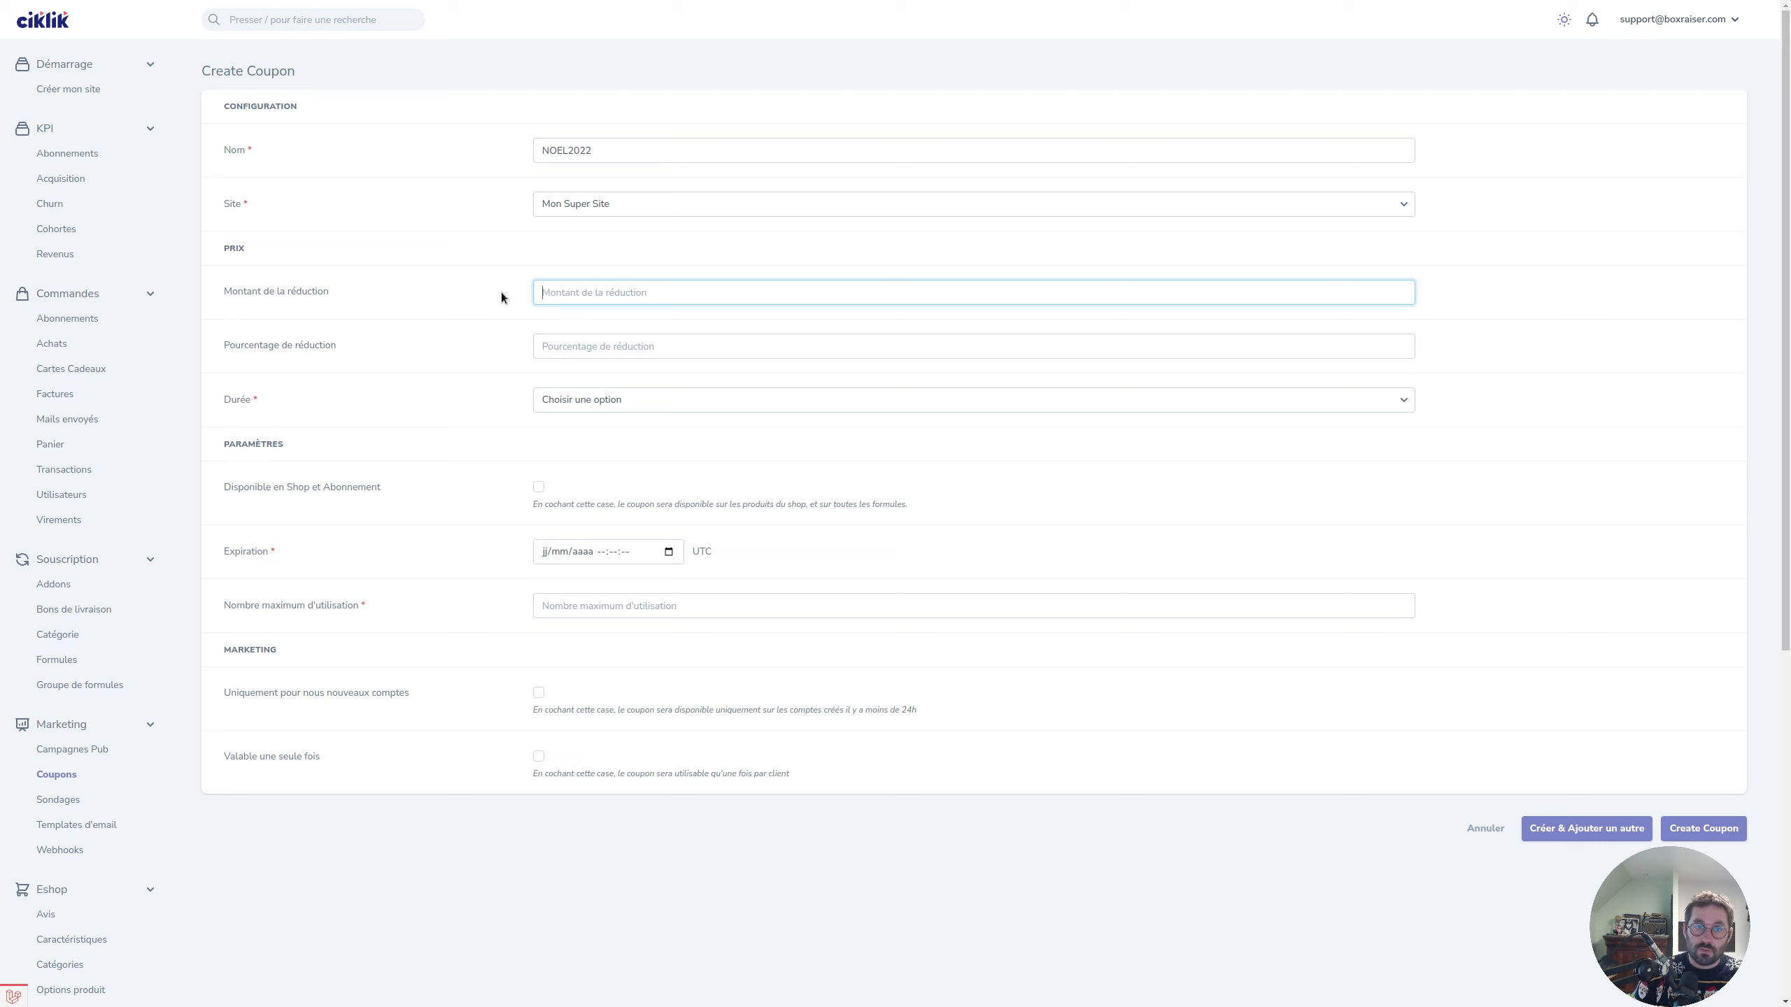
# Try a 10 percent discount, clear it, and settle on a fixed discount amount of 5.
pyautogui.click(608, 345)
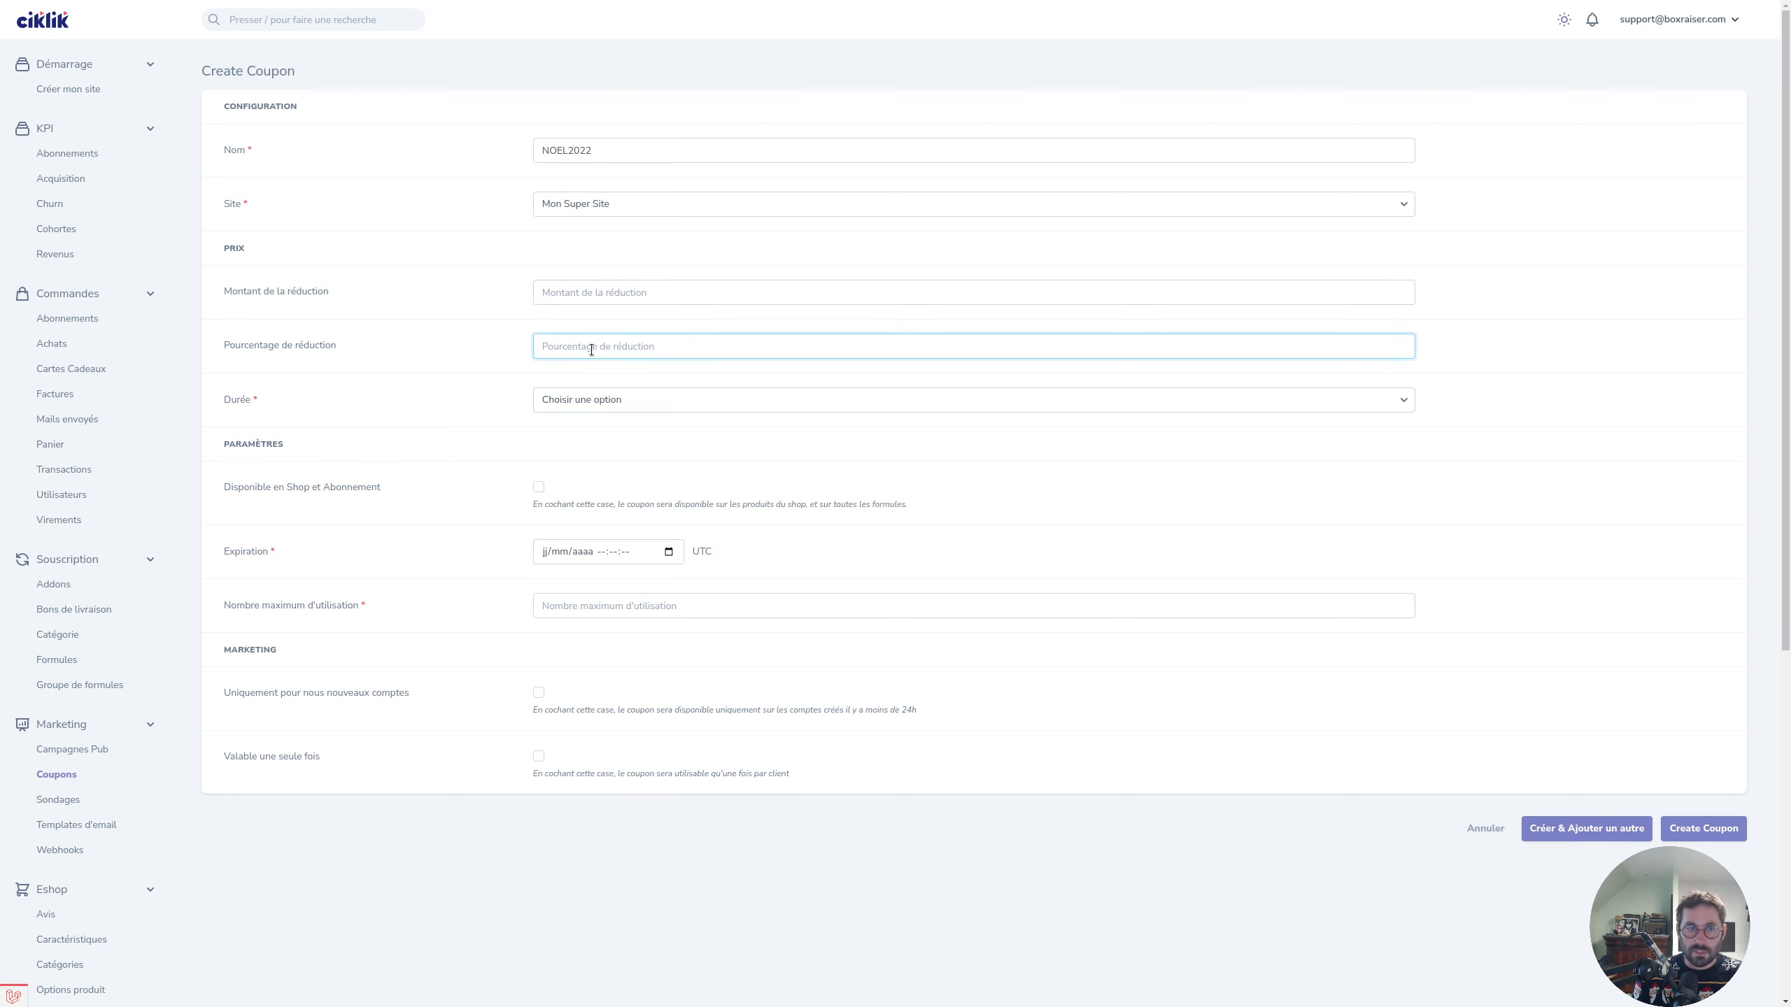
pyautogui.write('10')
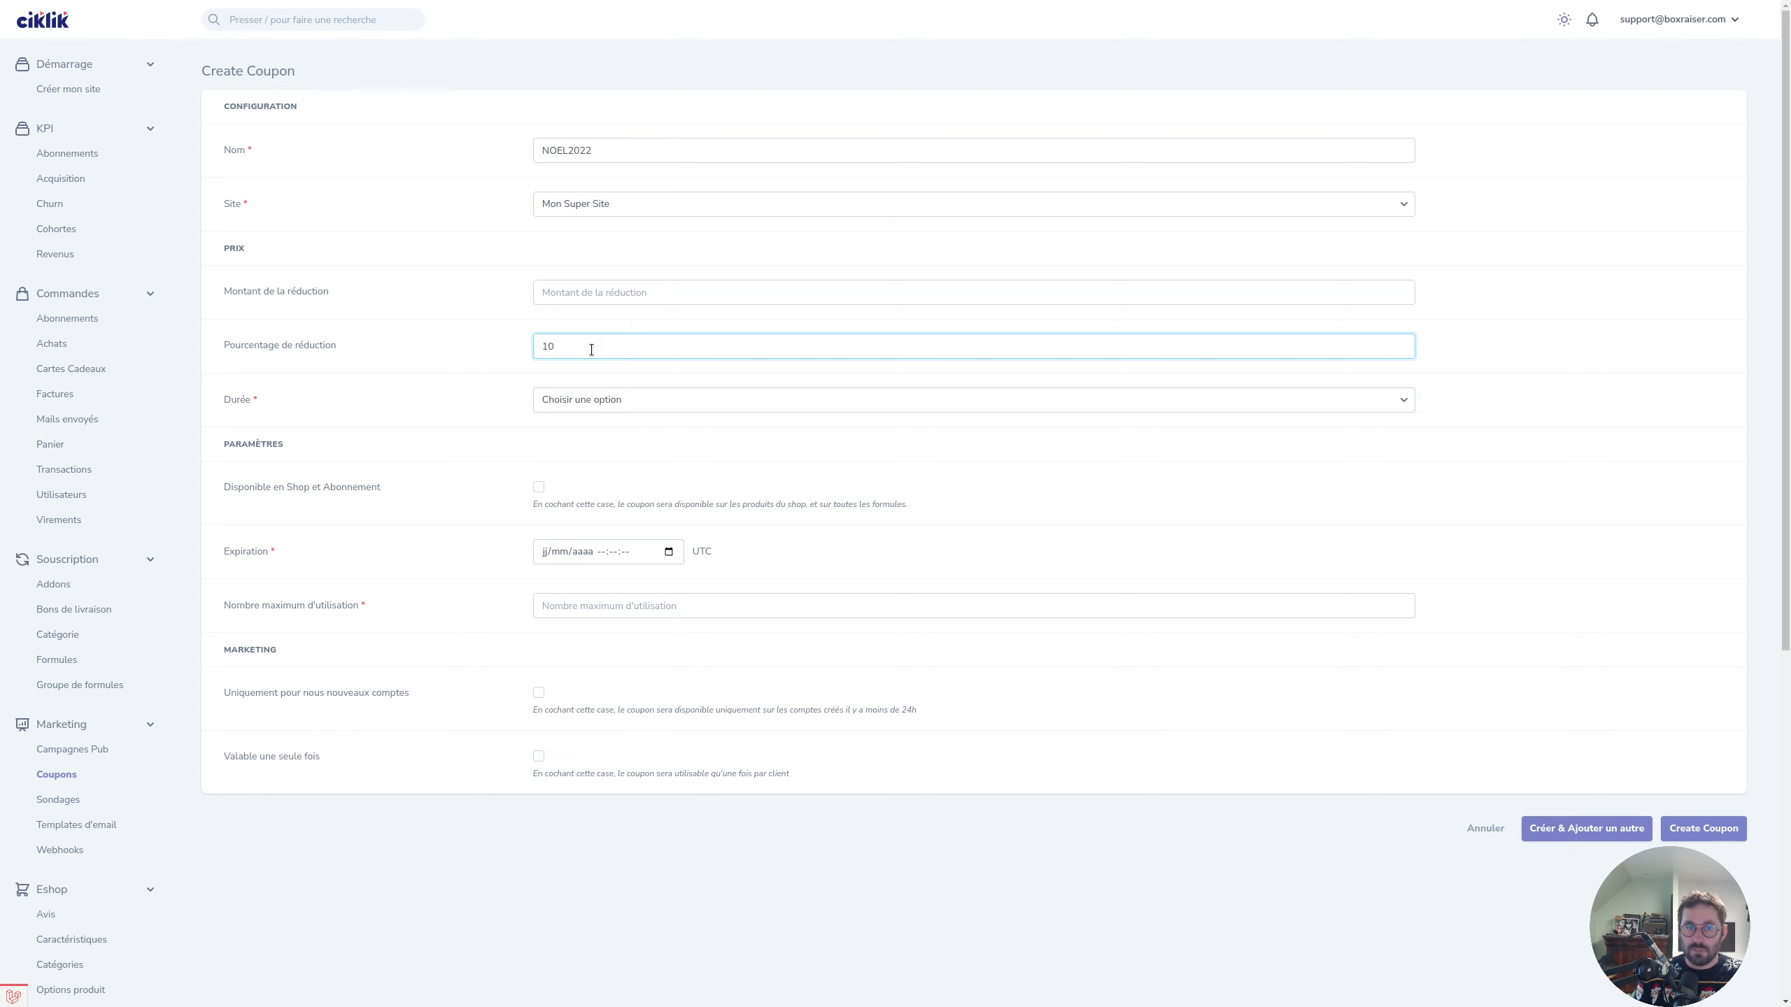
pyautogui.moveTo(581, 345); pyautogui.dragTo(501, 346)
pyautogui.press('BackSpace')
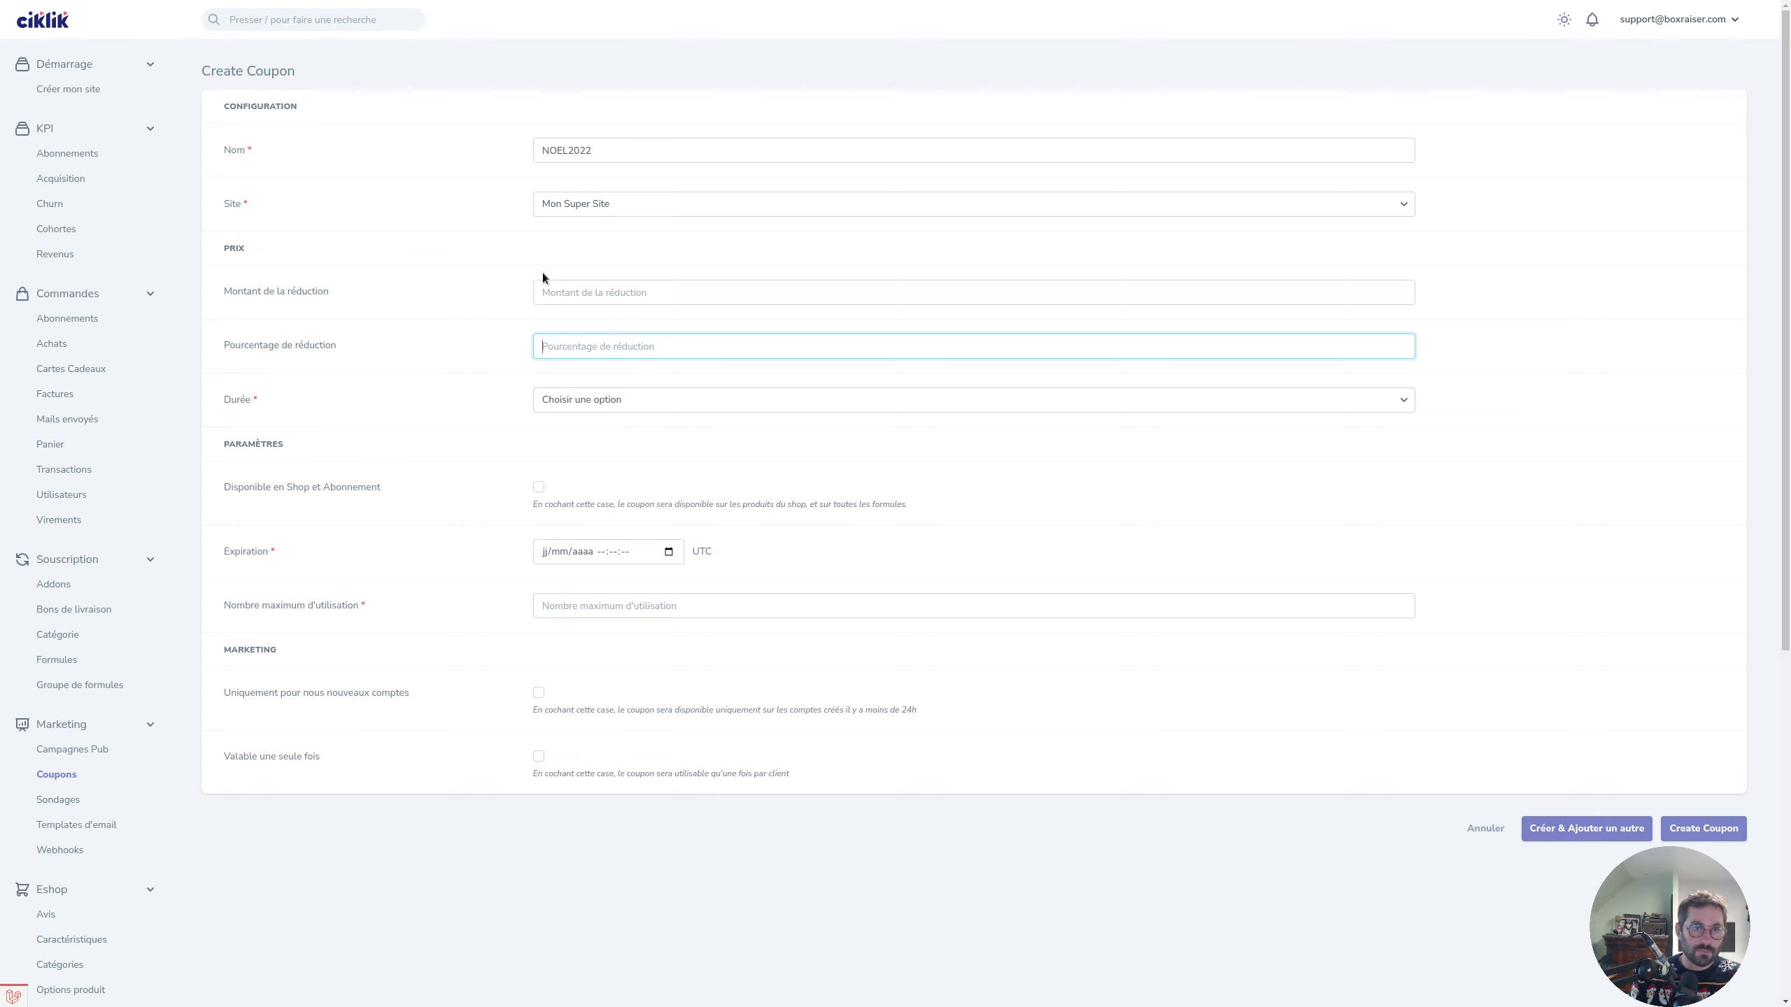
pyautogui.click(572, 289)
pyautogui.write('5')
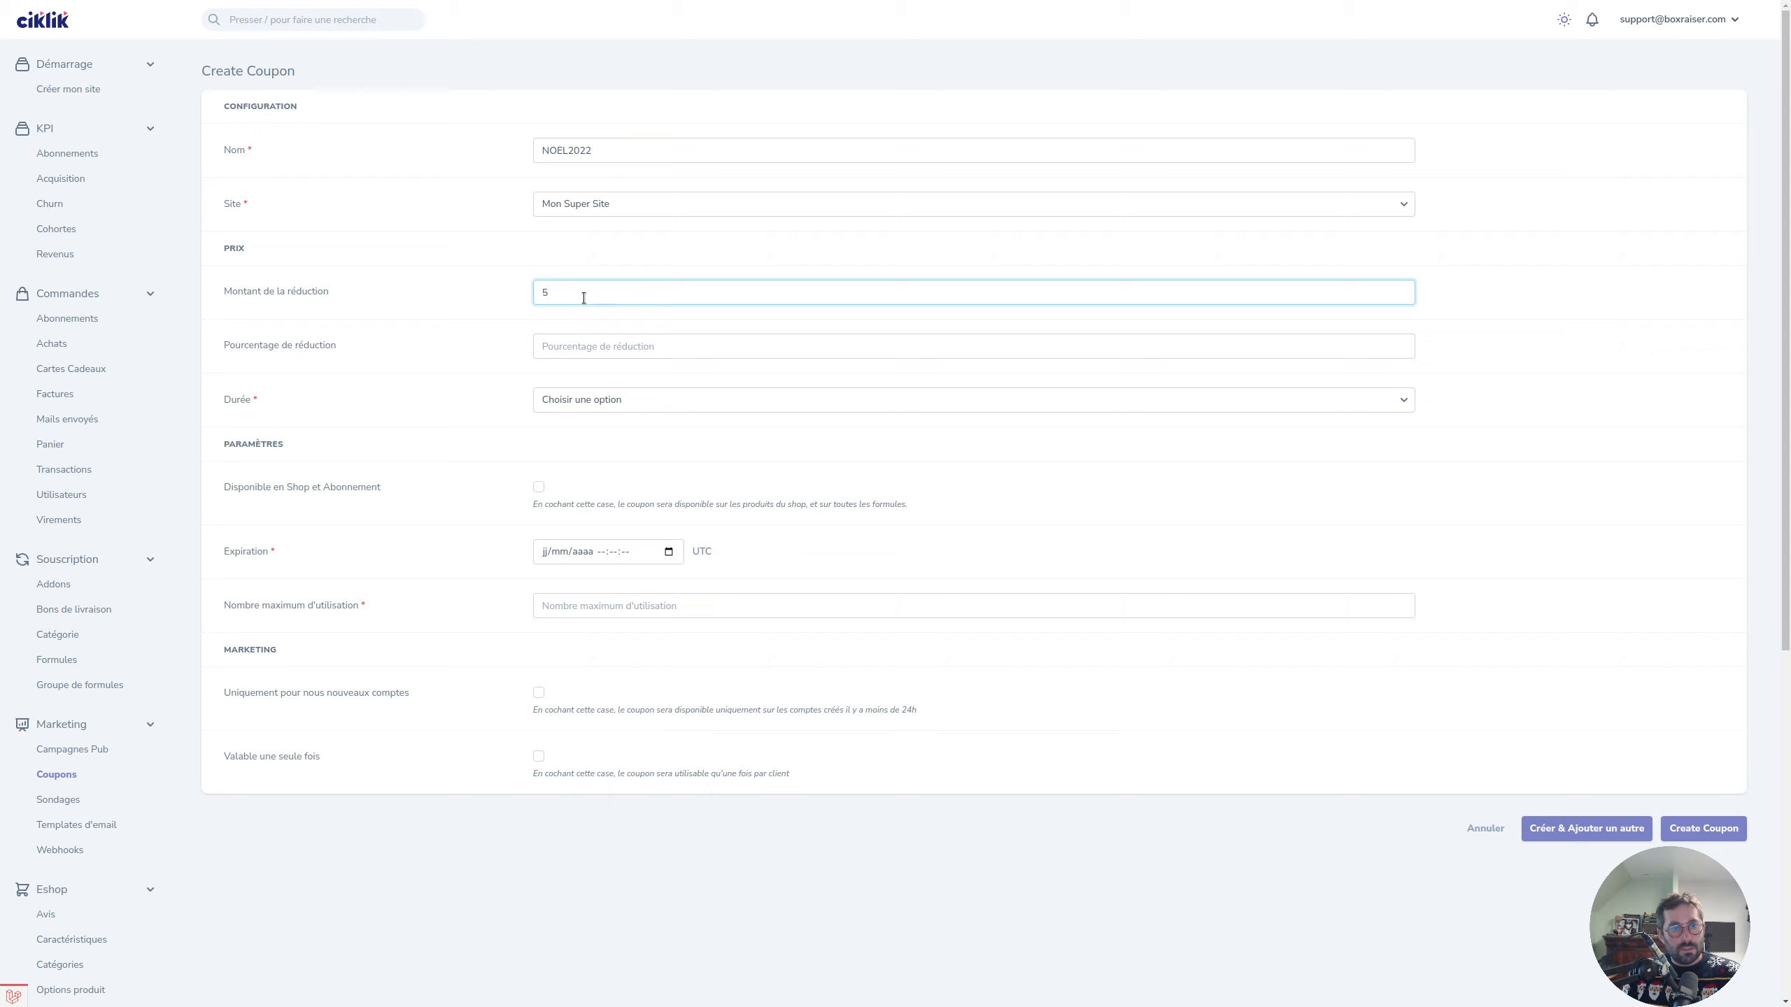
pyautogui.click(439, 368)
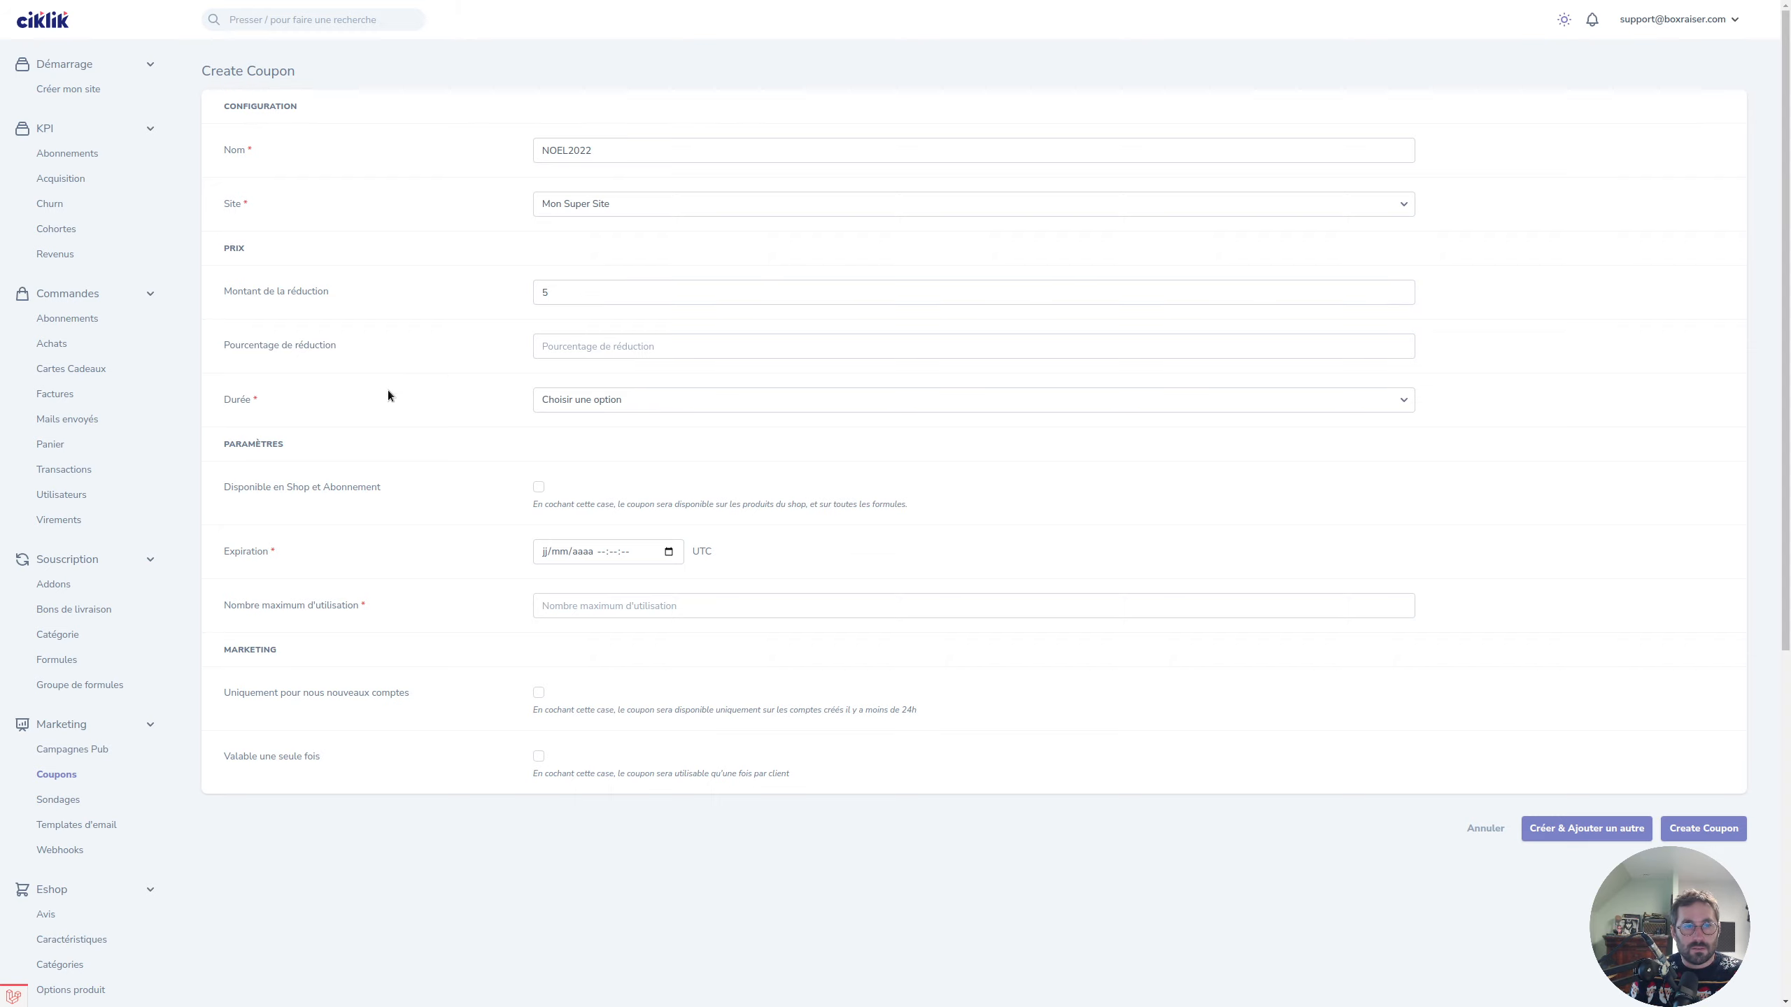
# Set Durée to Plusieurs fois and make the coupon last 2 orders.
pyautogui.click(571, 402)
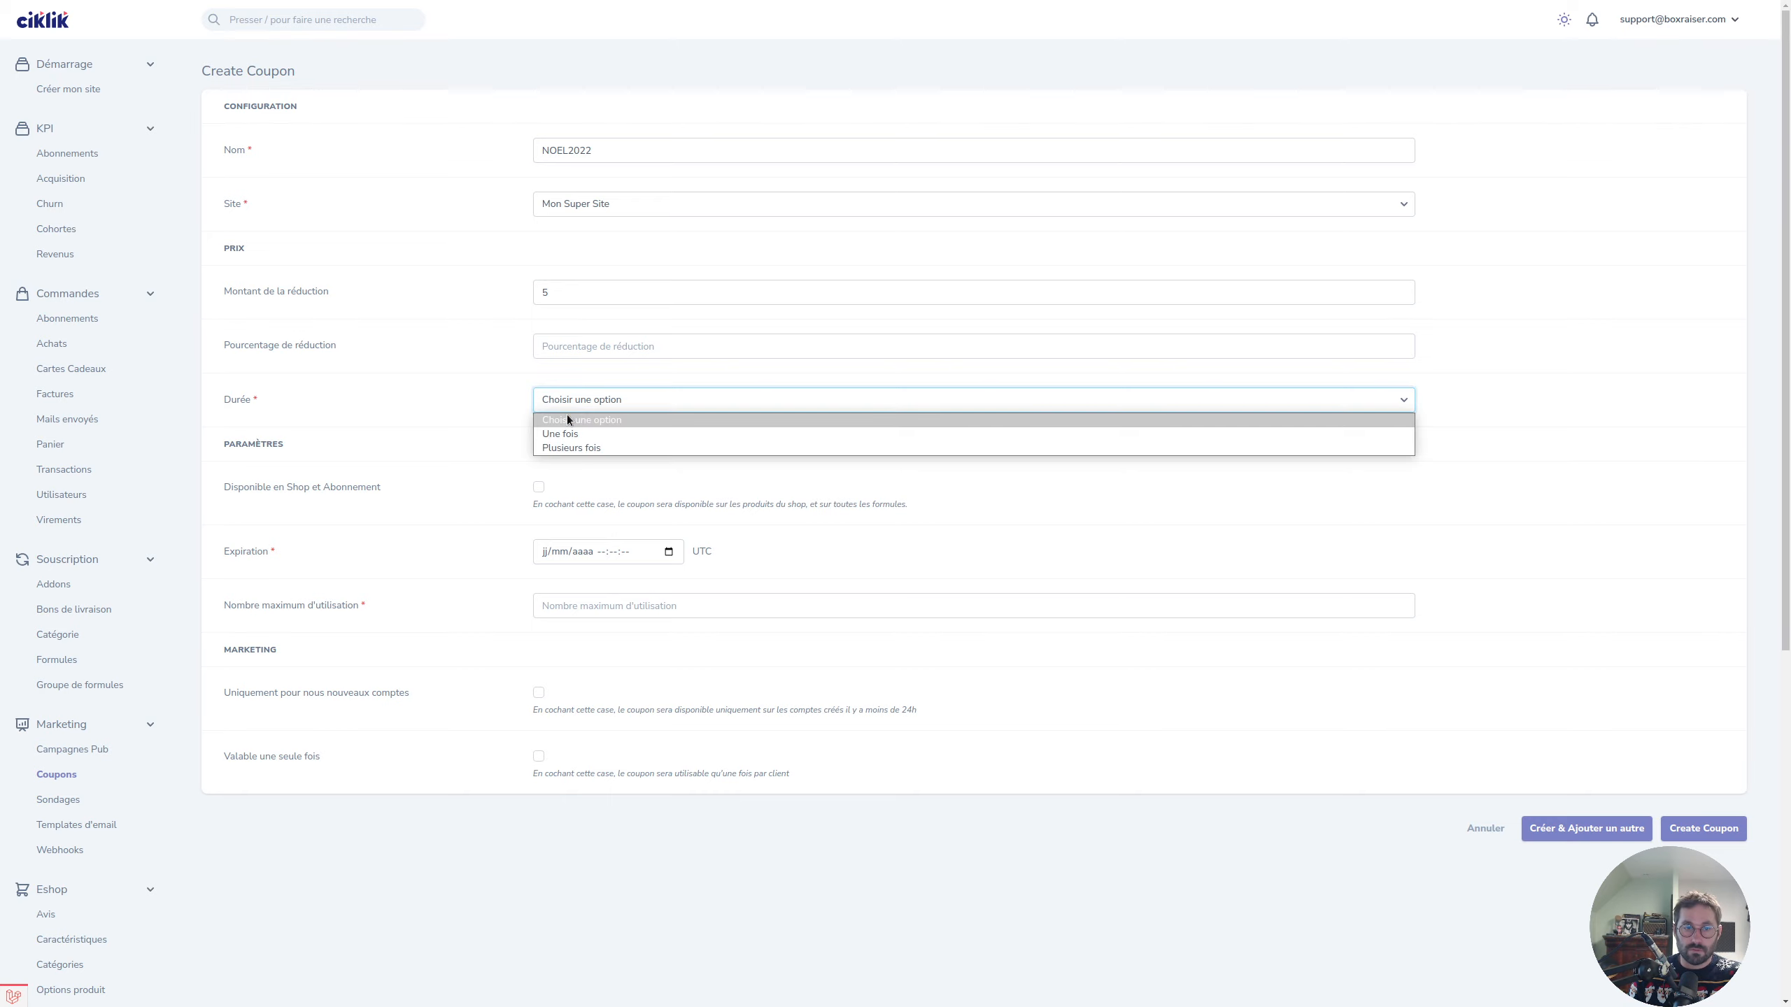
pyautogui.click(566, 431)
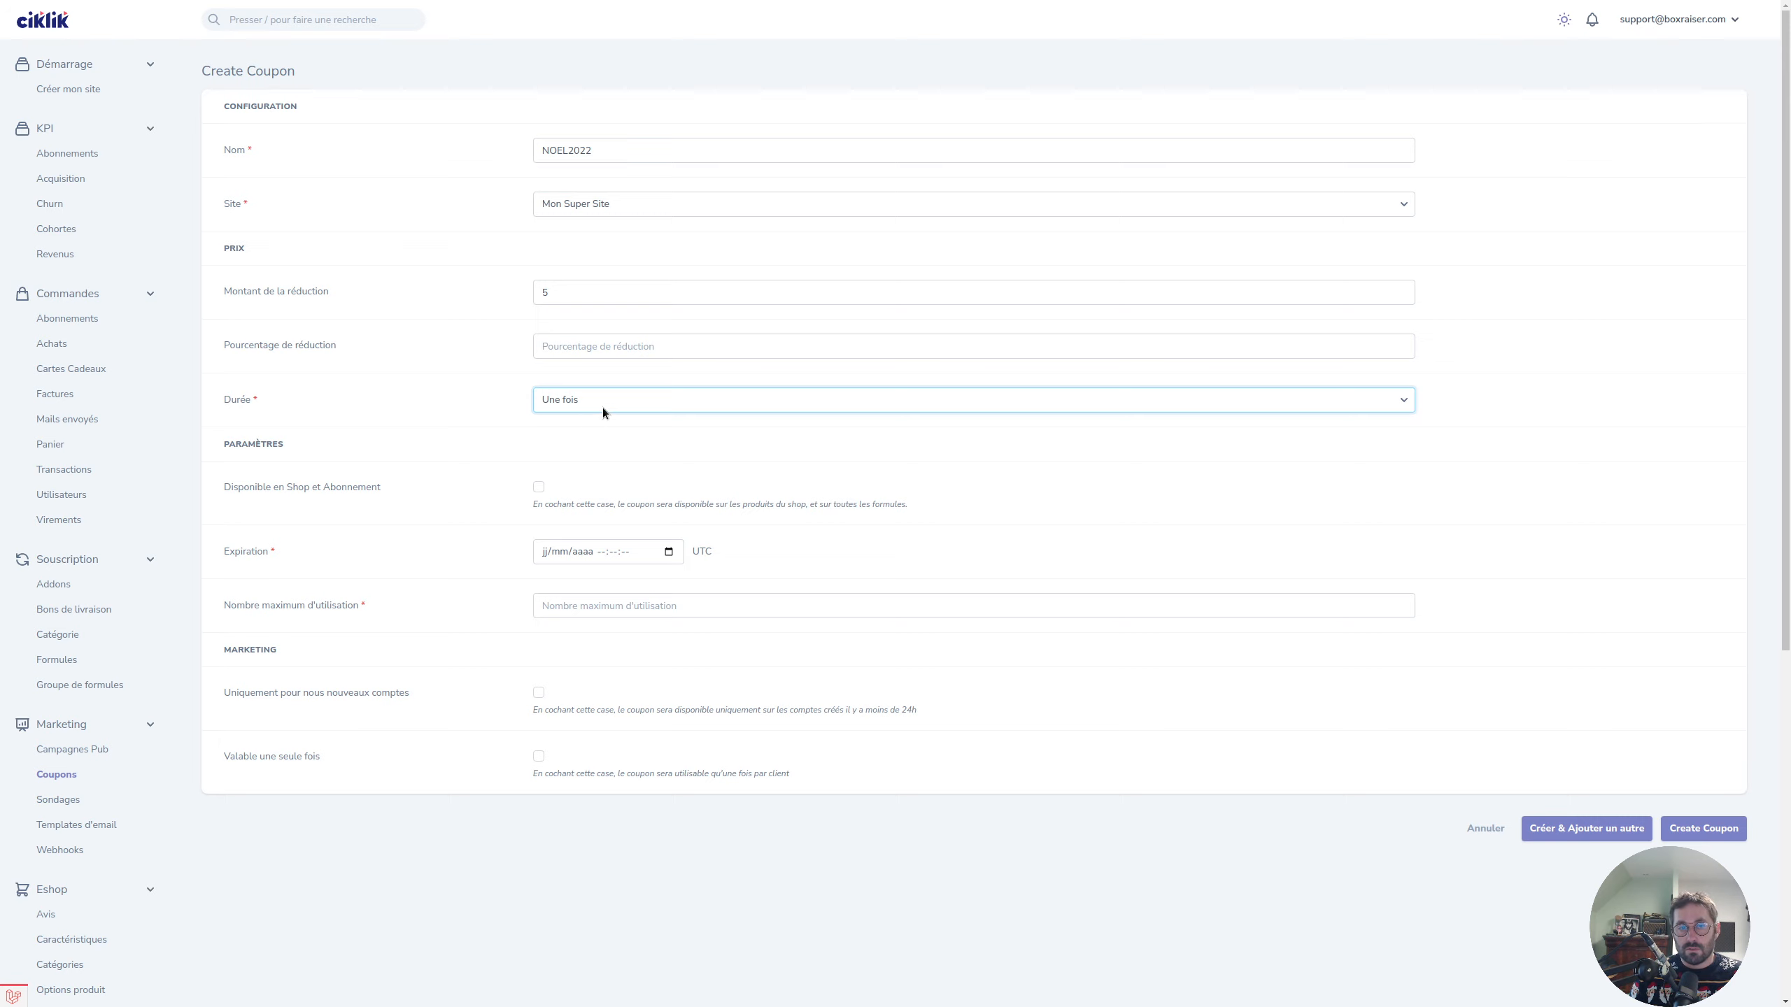
pyautogui.click(602, 407)
pyautogui.click(583, 448)
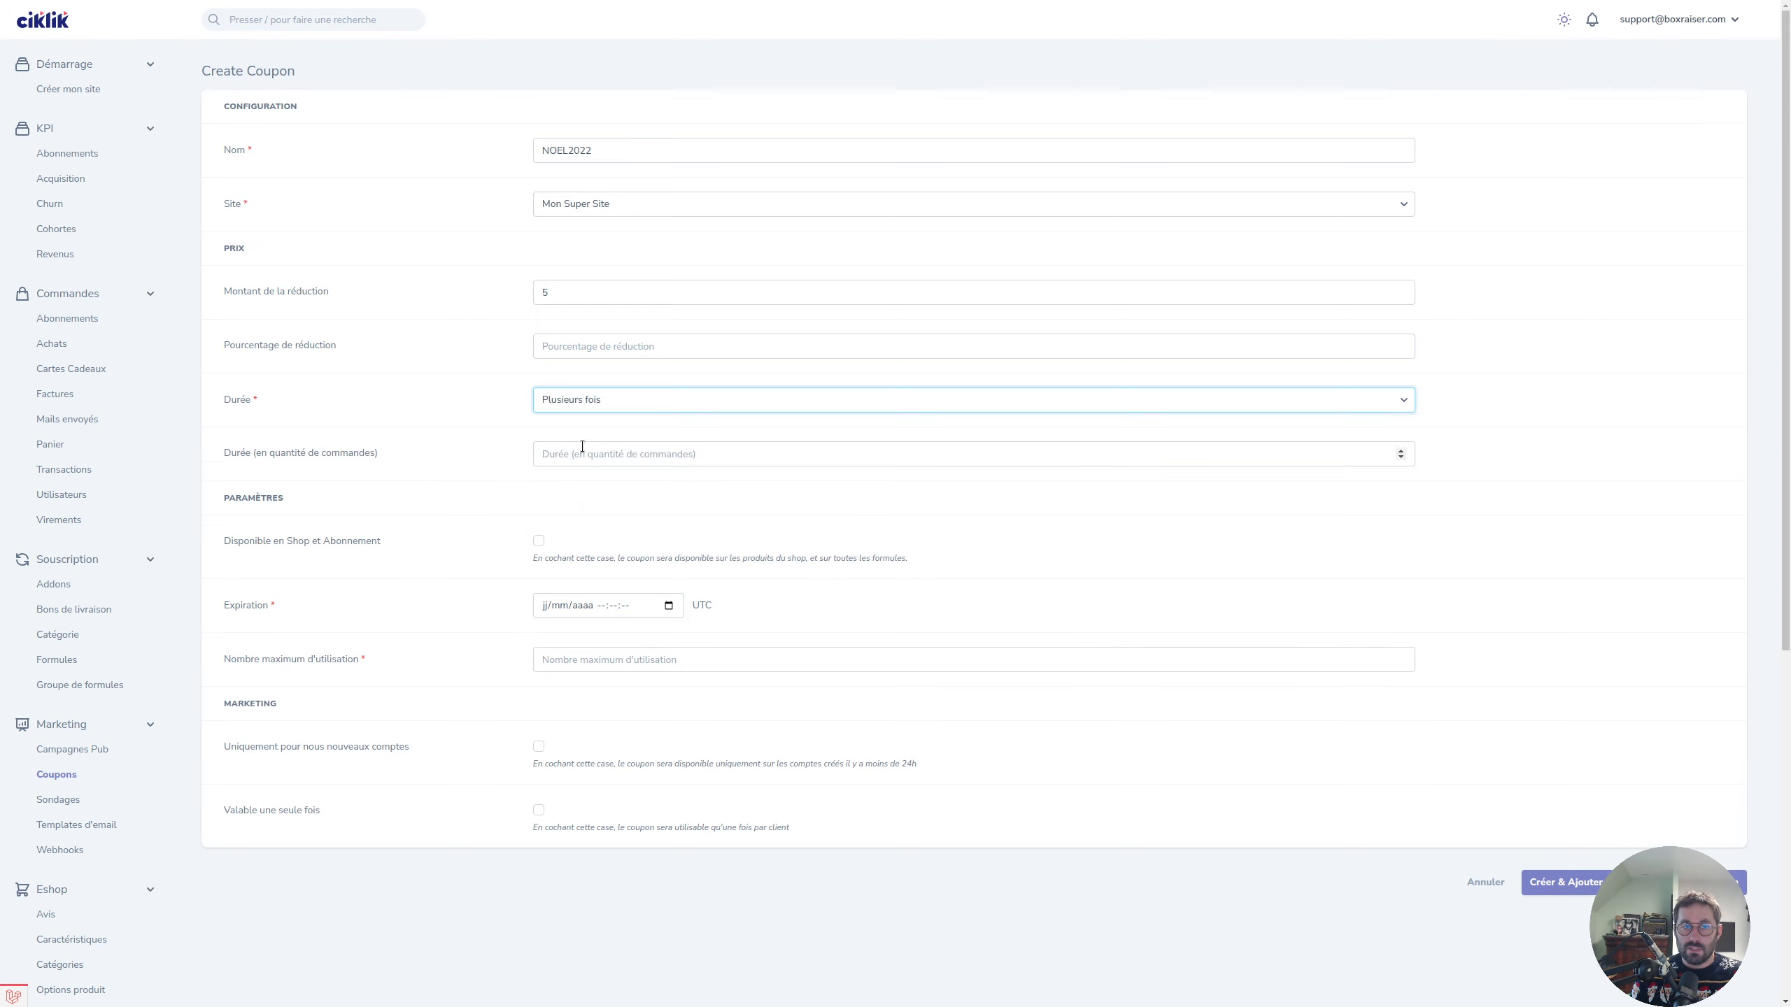
pyautogui.click(562, 290)
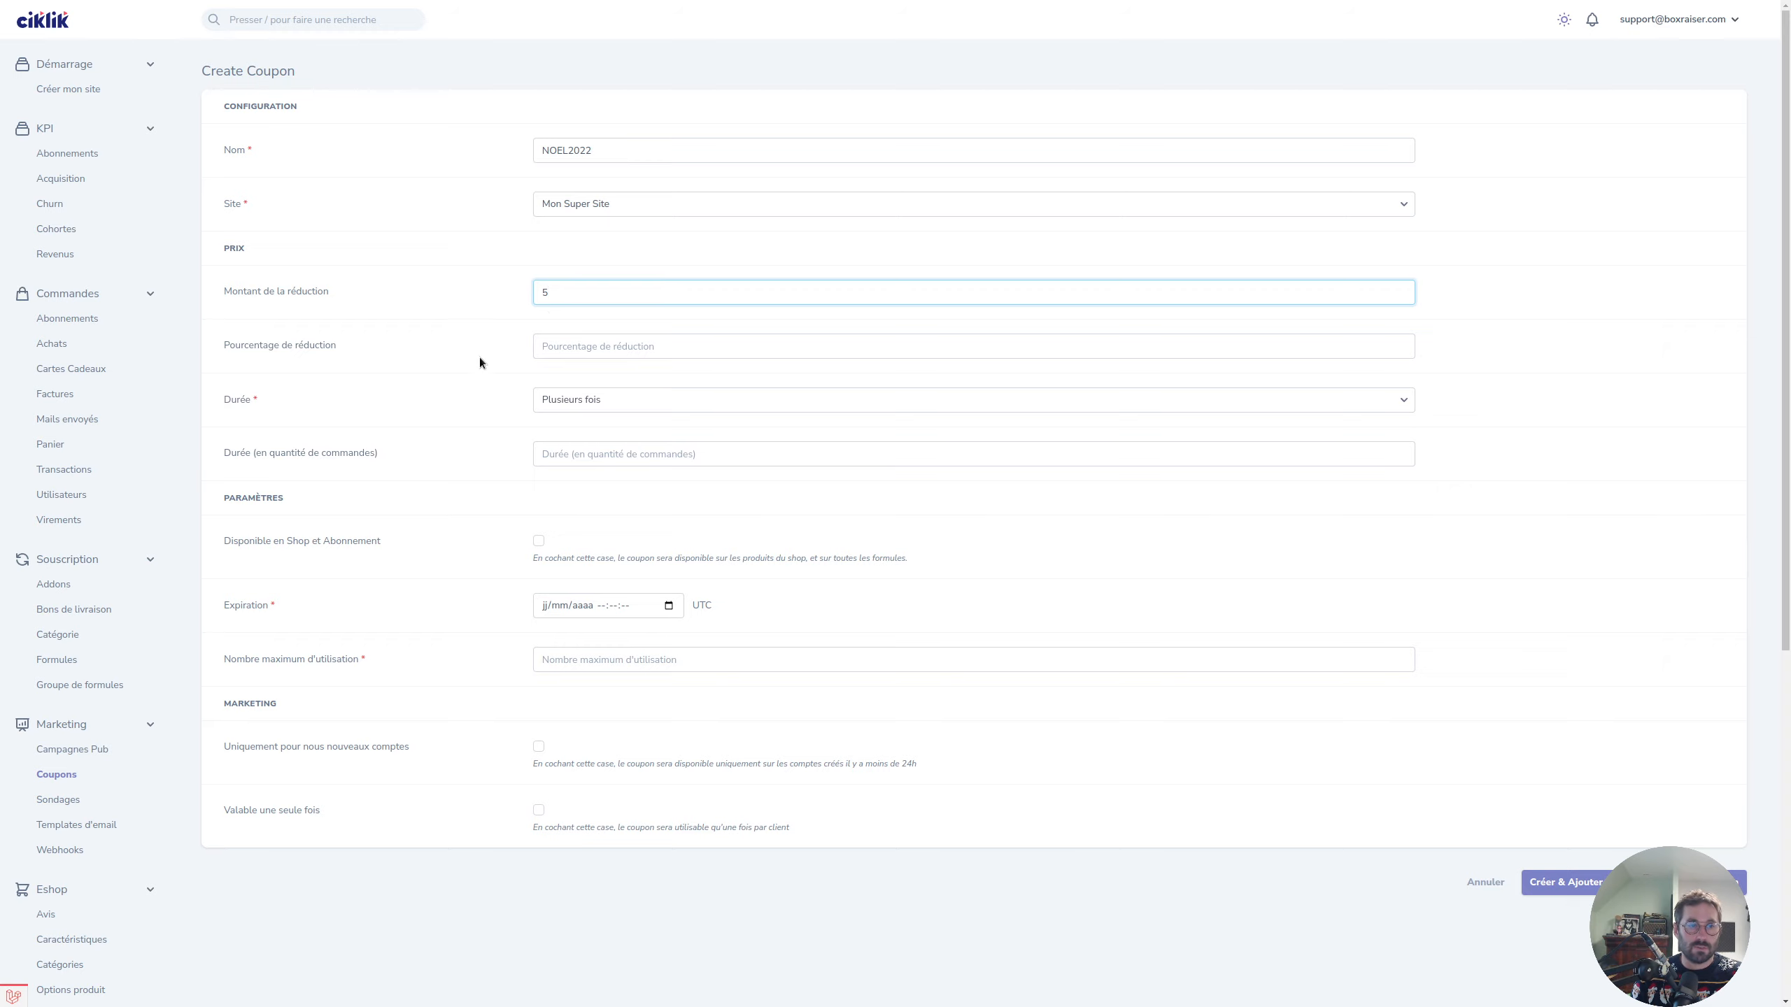
pyautogui.click(616, 457)
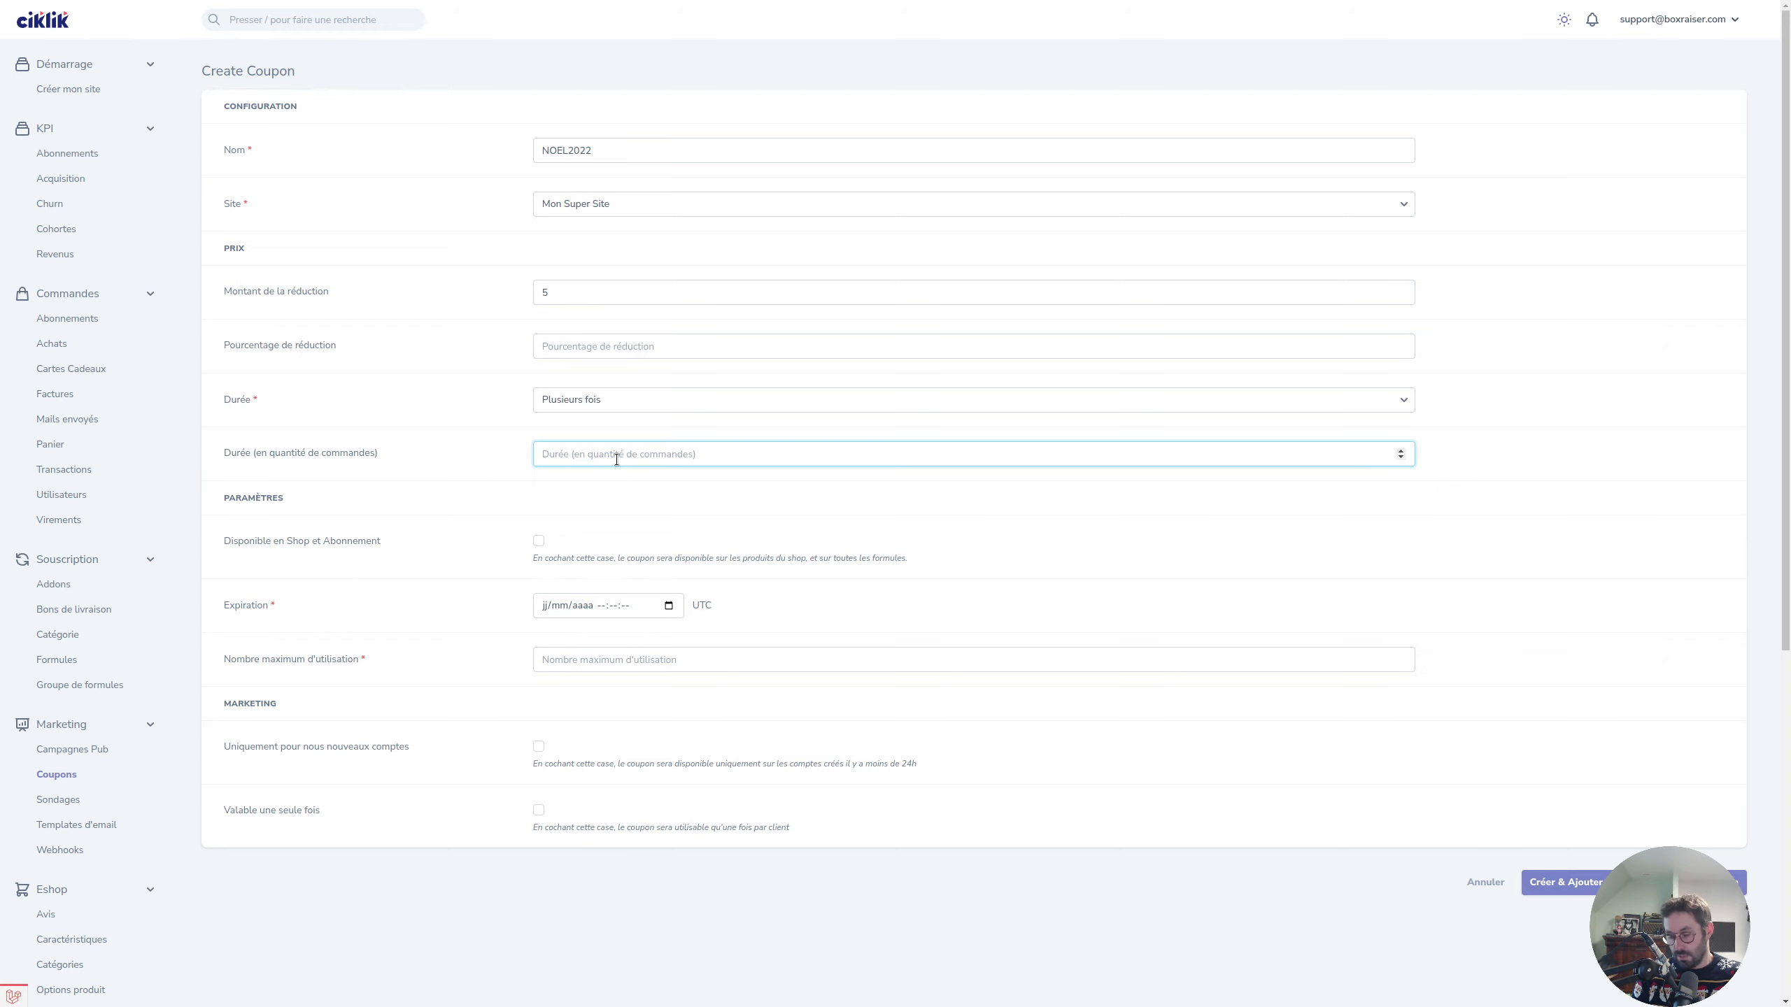
pyautogui.write('2')
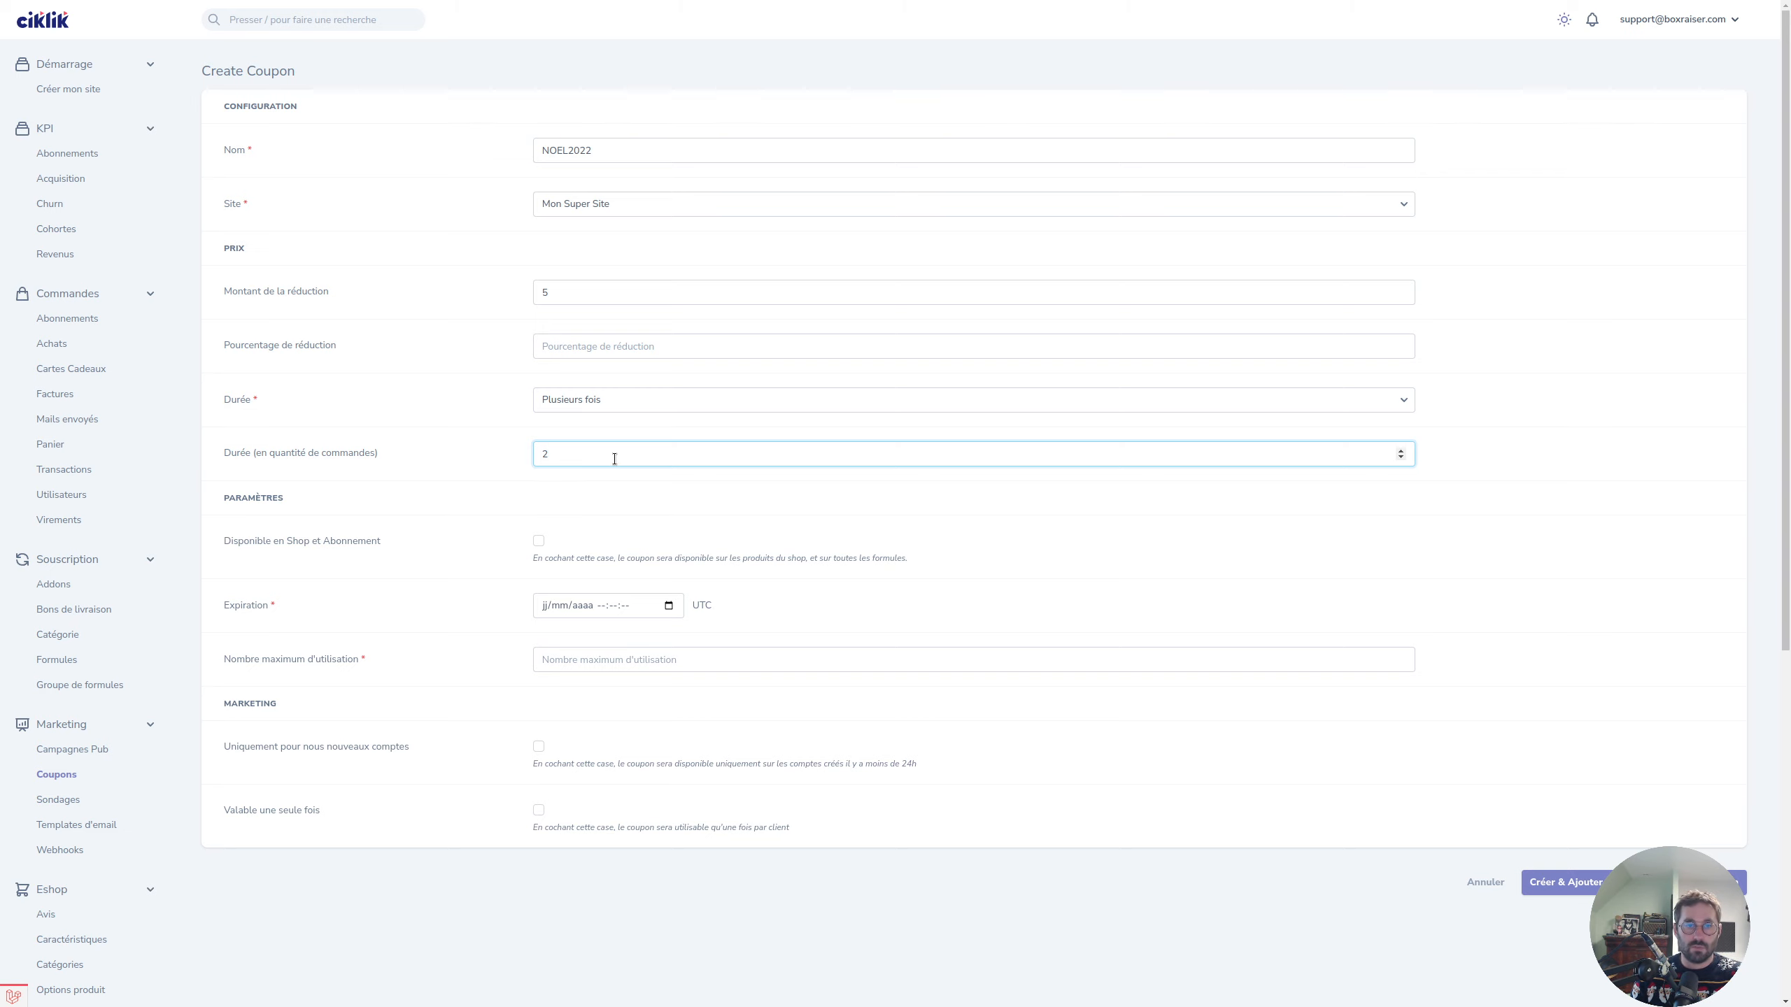
pyautogui.click(583, 286)
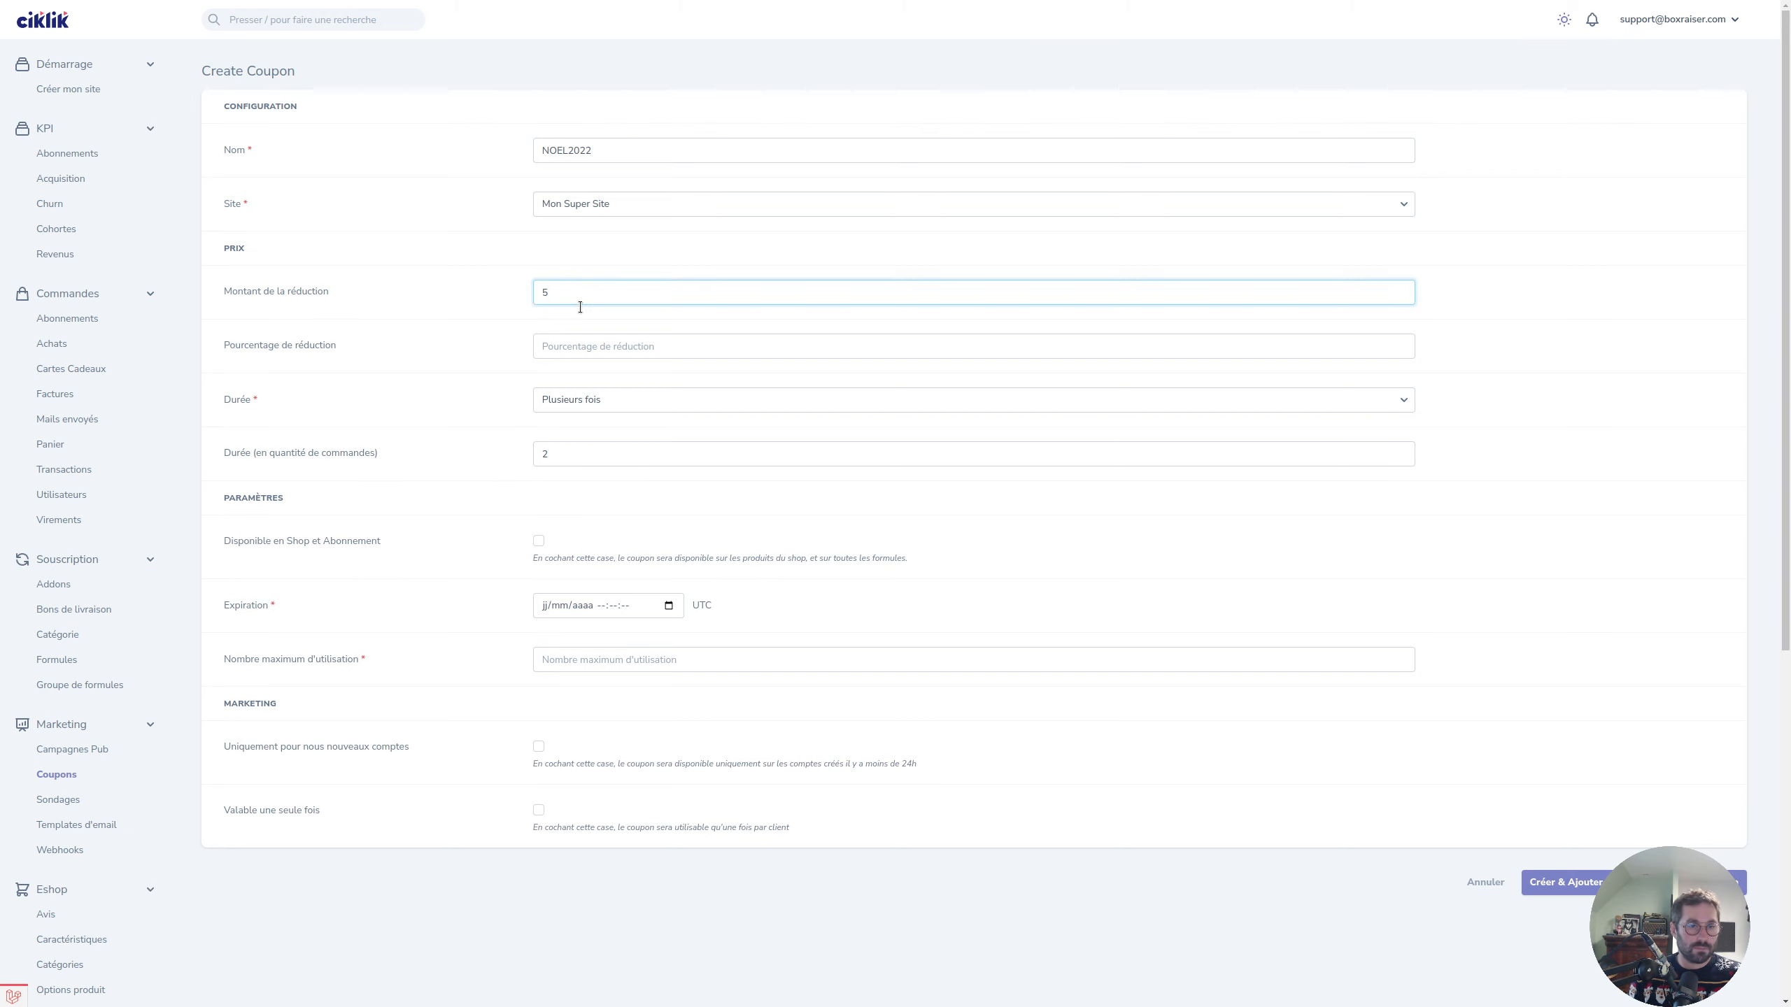
pyautogui.scroll(-3, 427, 462)
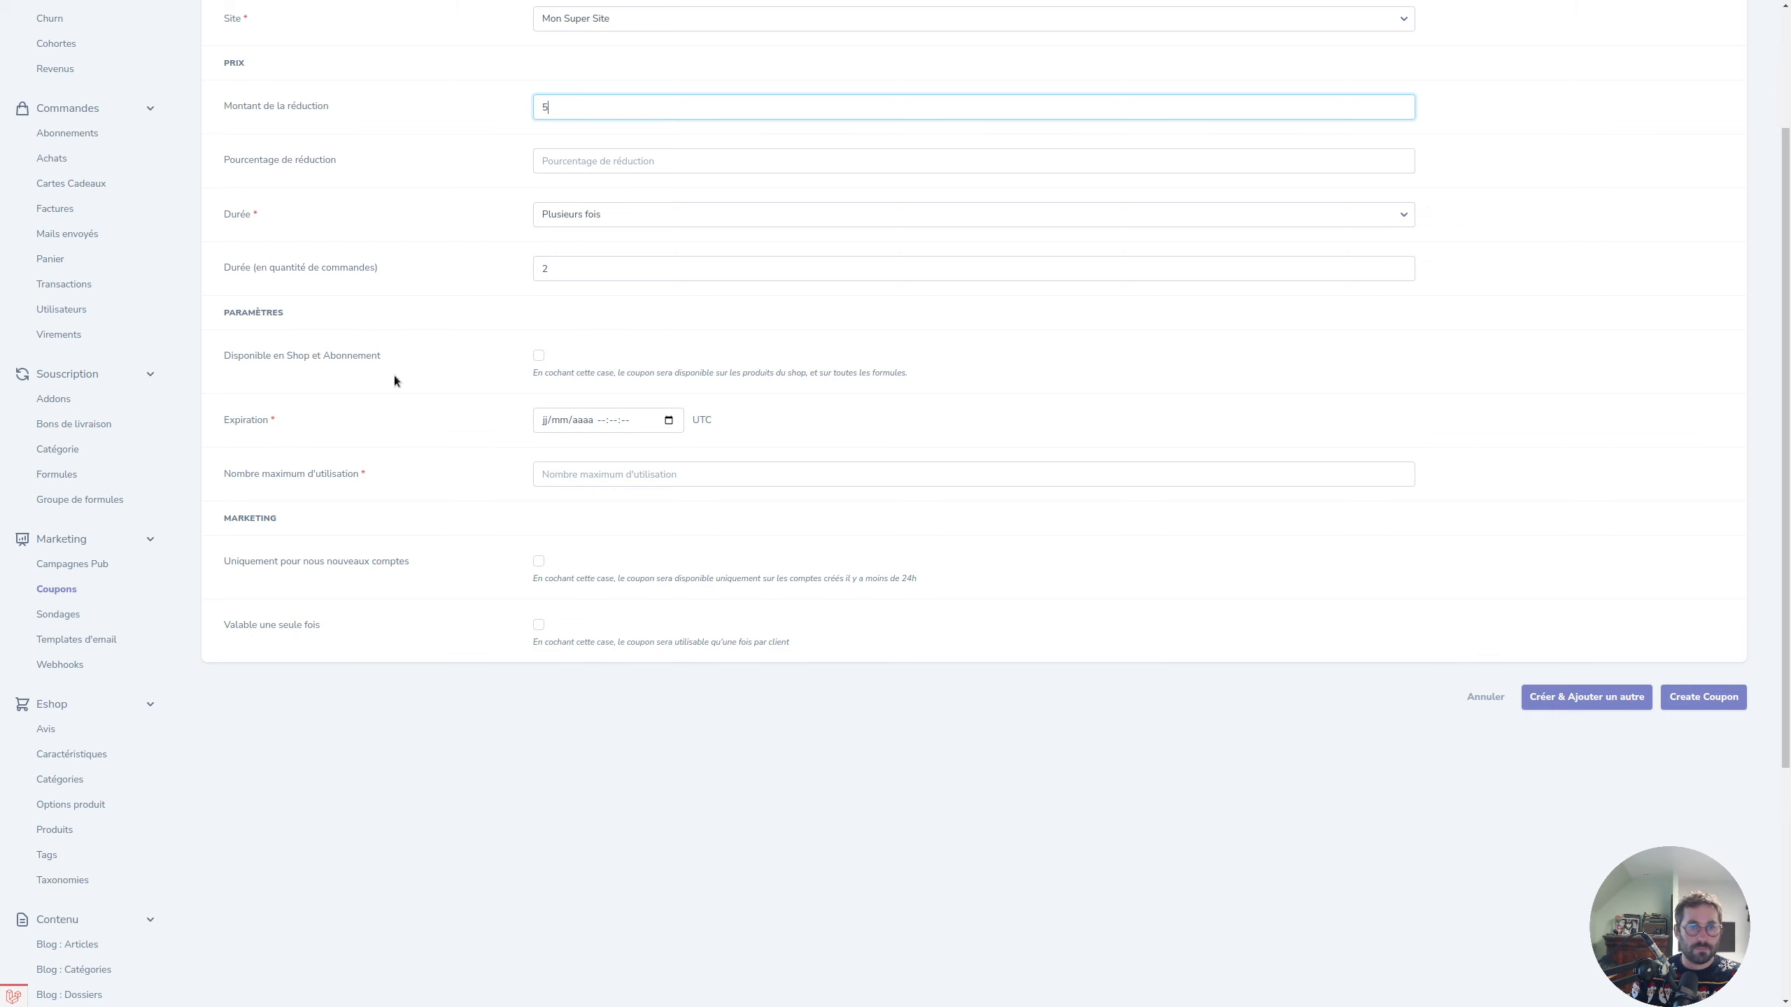
pyautogui.click(538, 356)
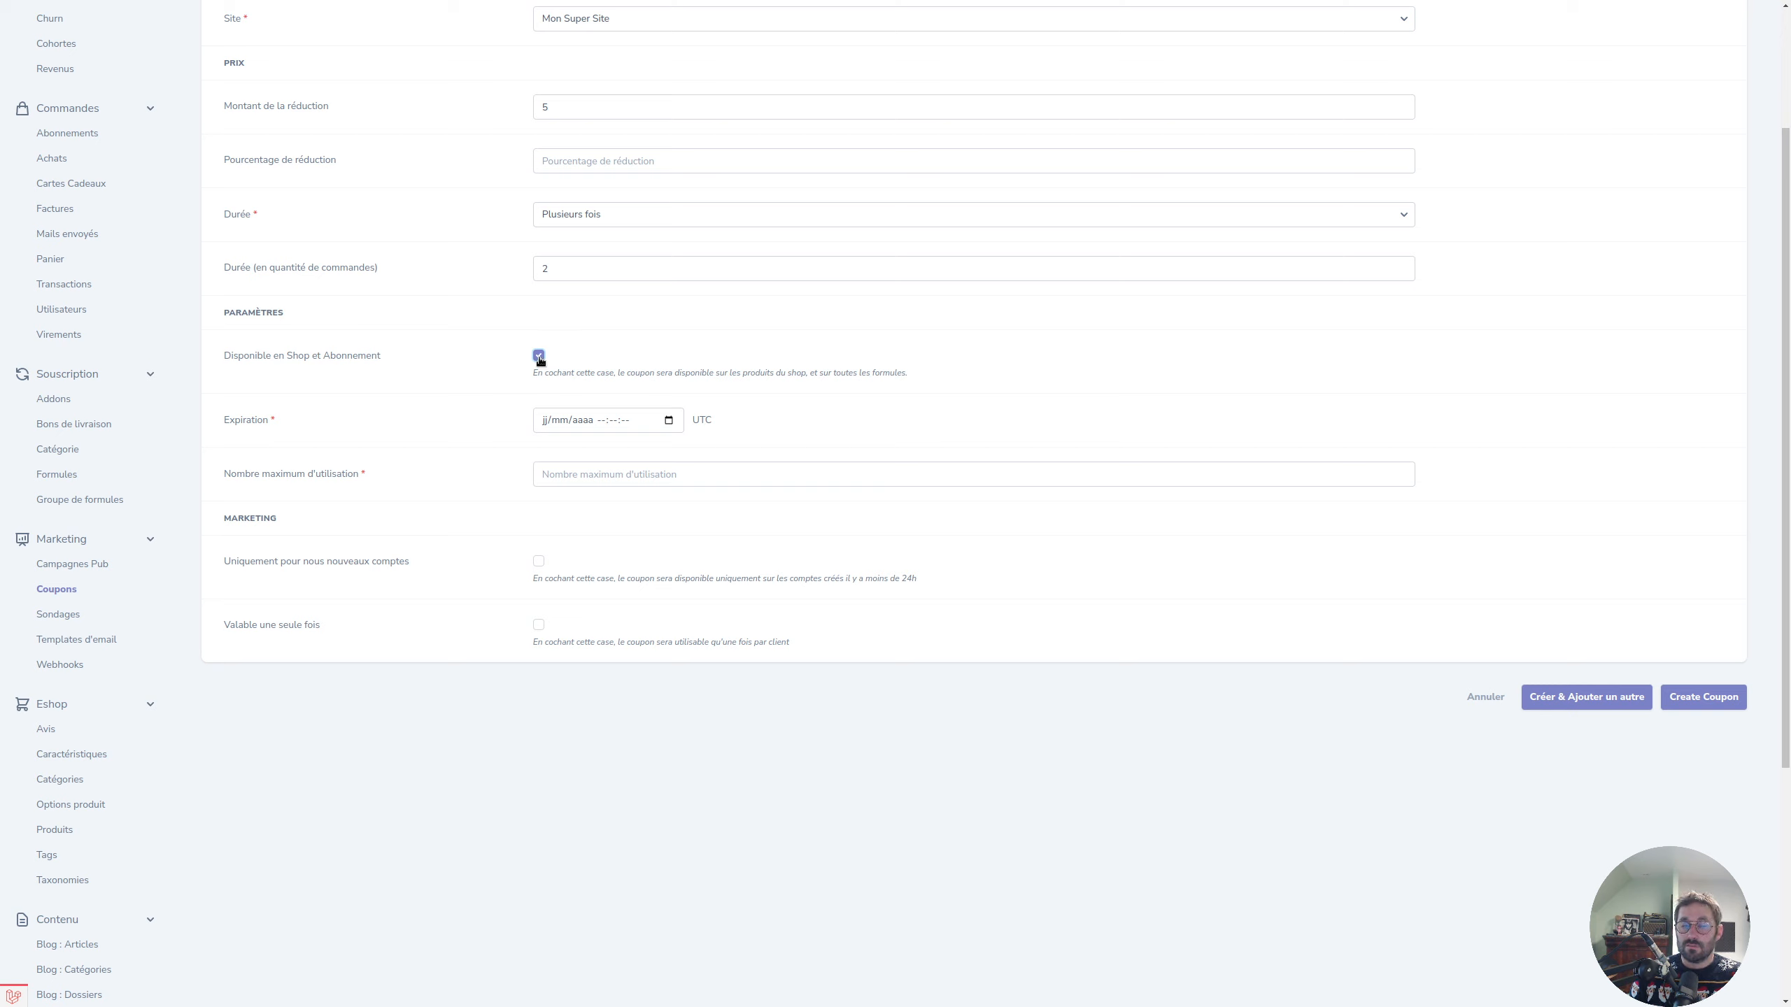
pyautogui.click(539, 357)
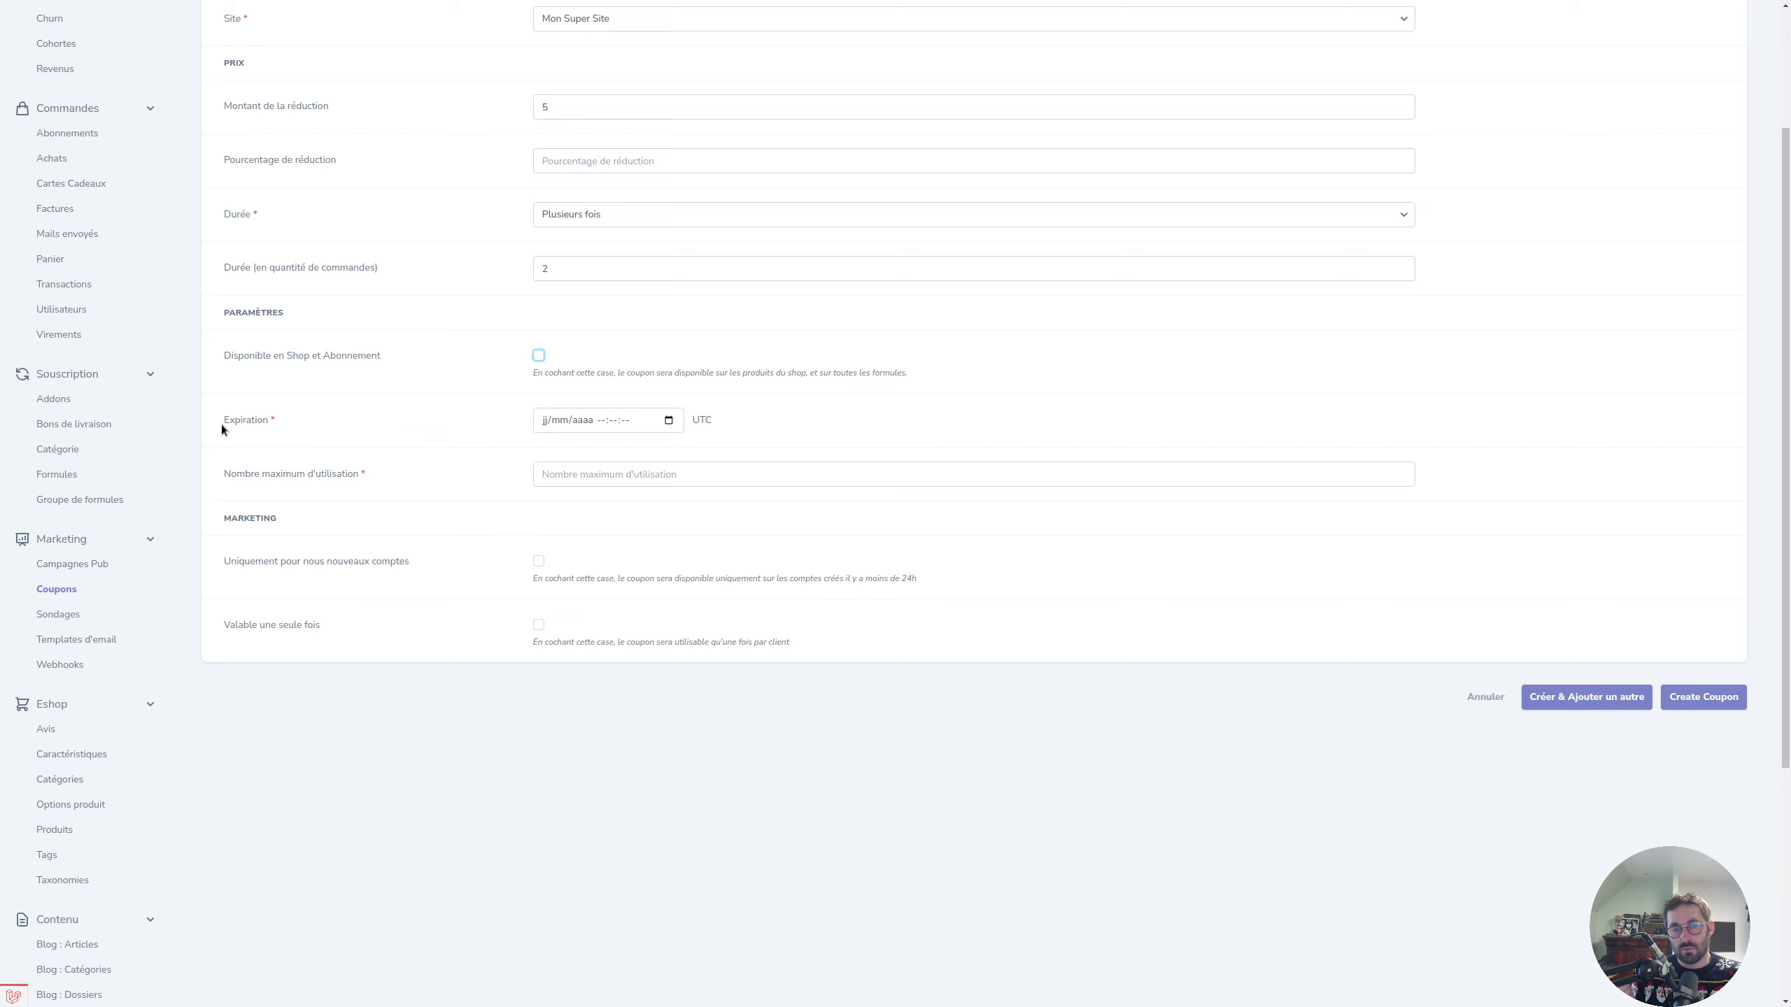
# Fill in Nombre maximum d'utilisation so the coupon's usage limit ends at 52.
pyautogui.scroll(2, 487, 303)
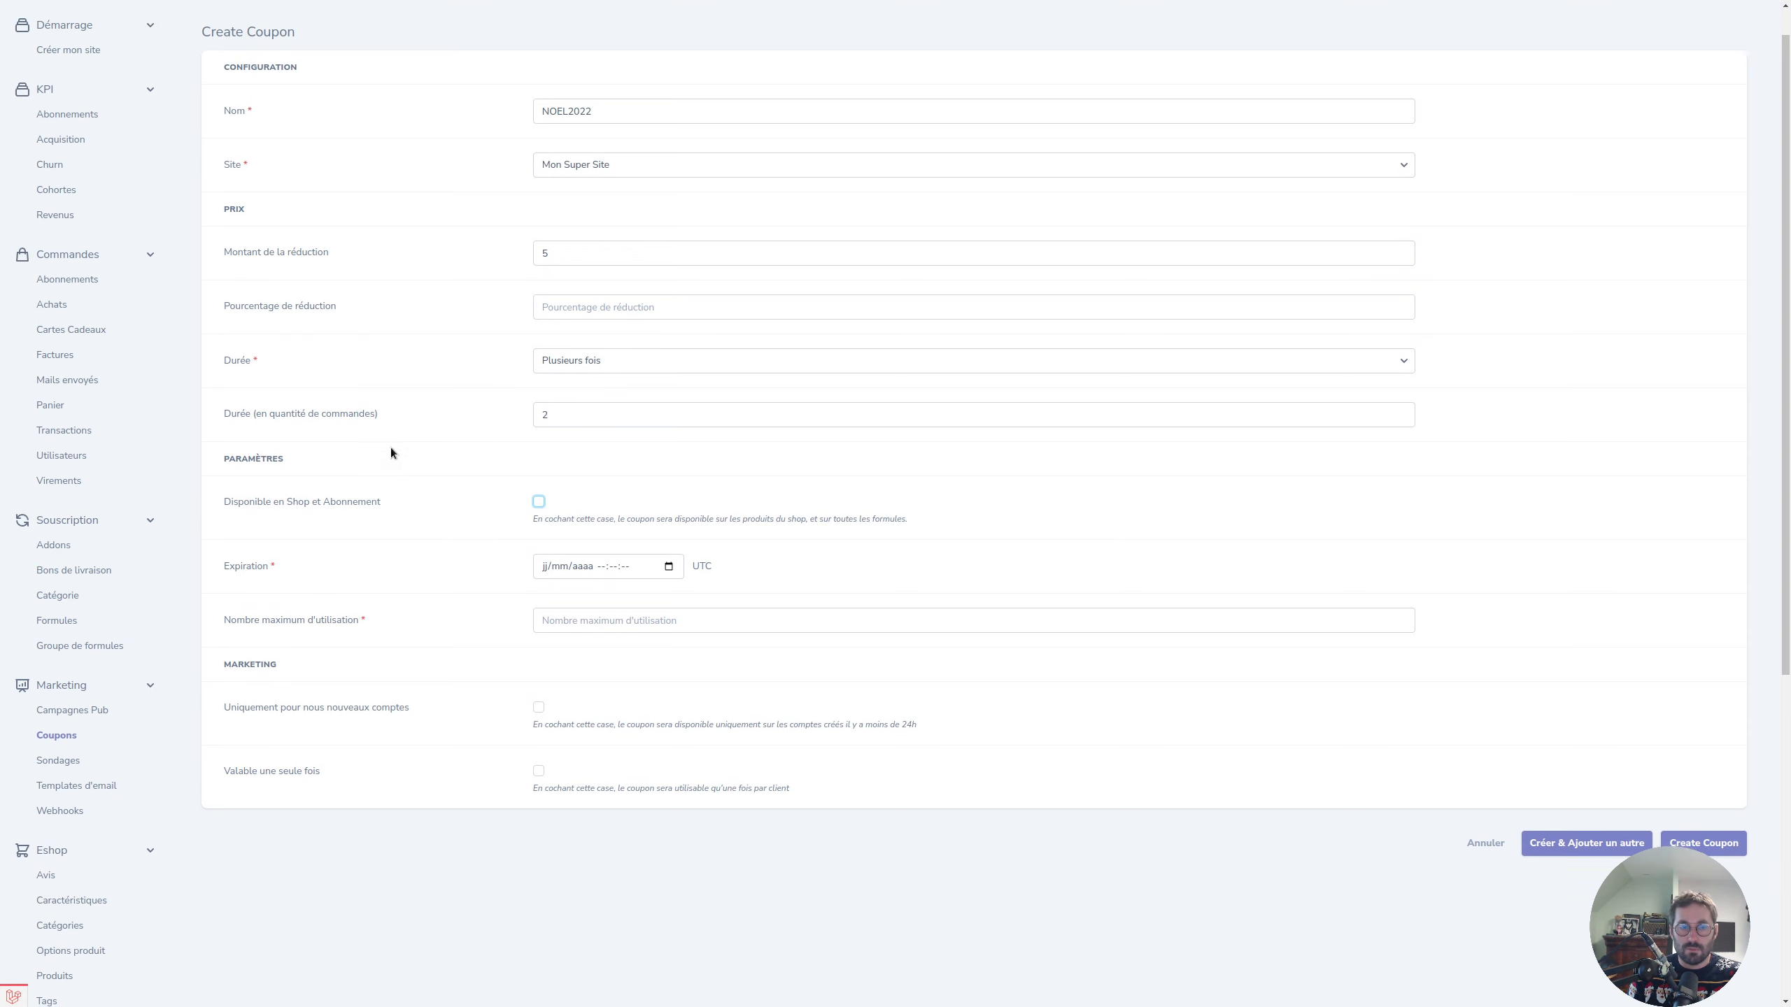
pyautogui.scroll(-2, 389, 448)
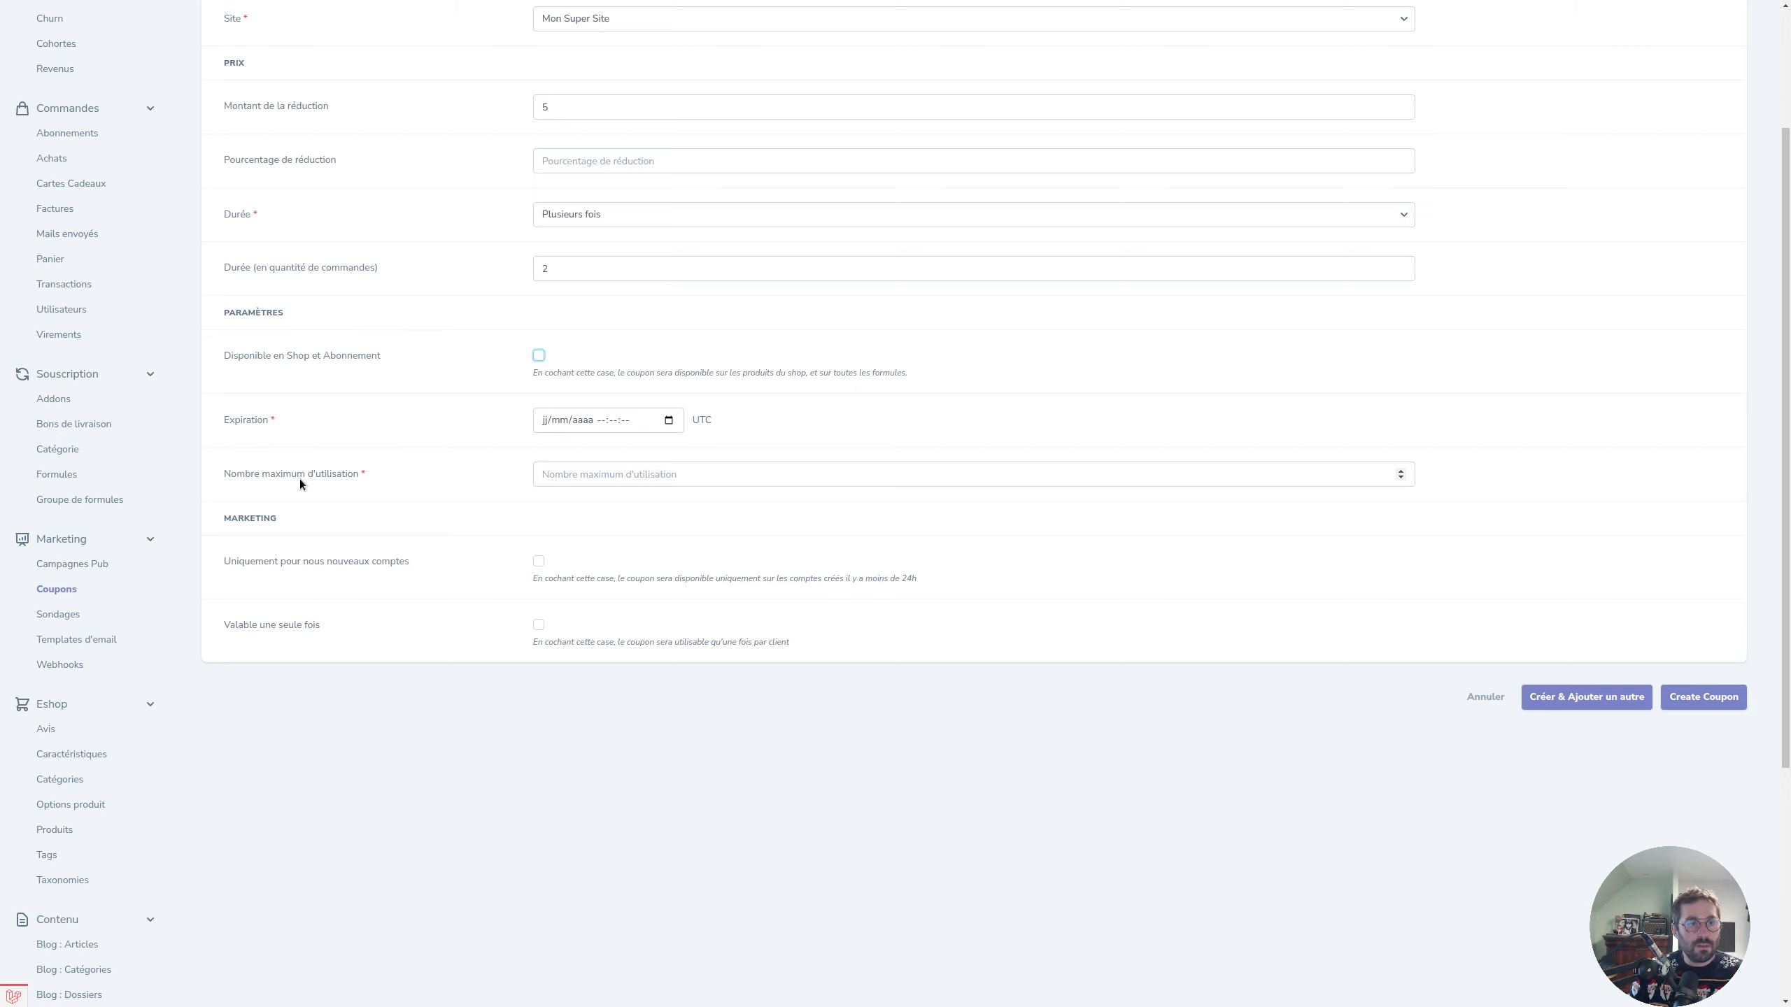
pyautogui.click(596, 473)
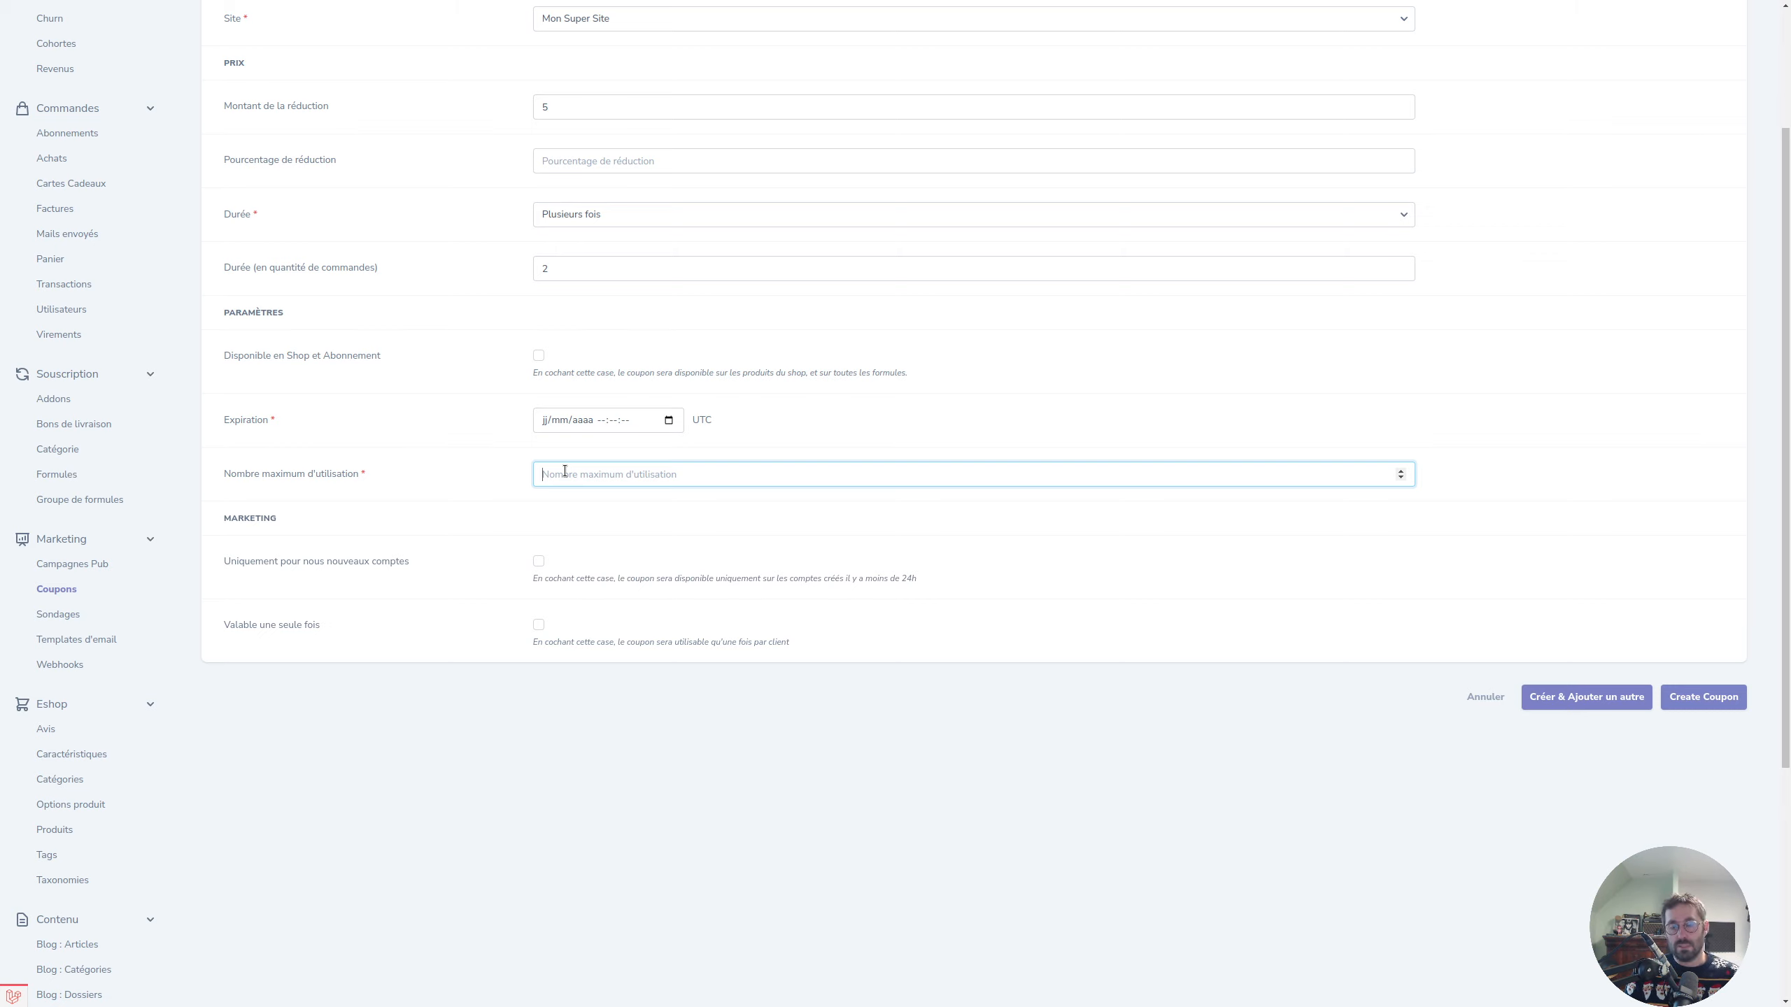
pyautogui.write('50')
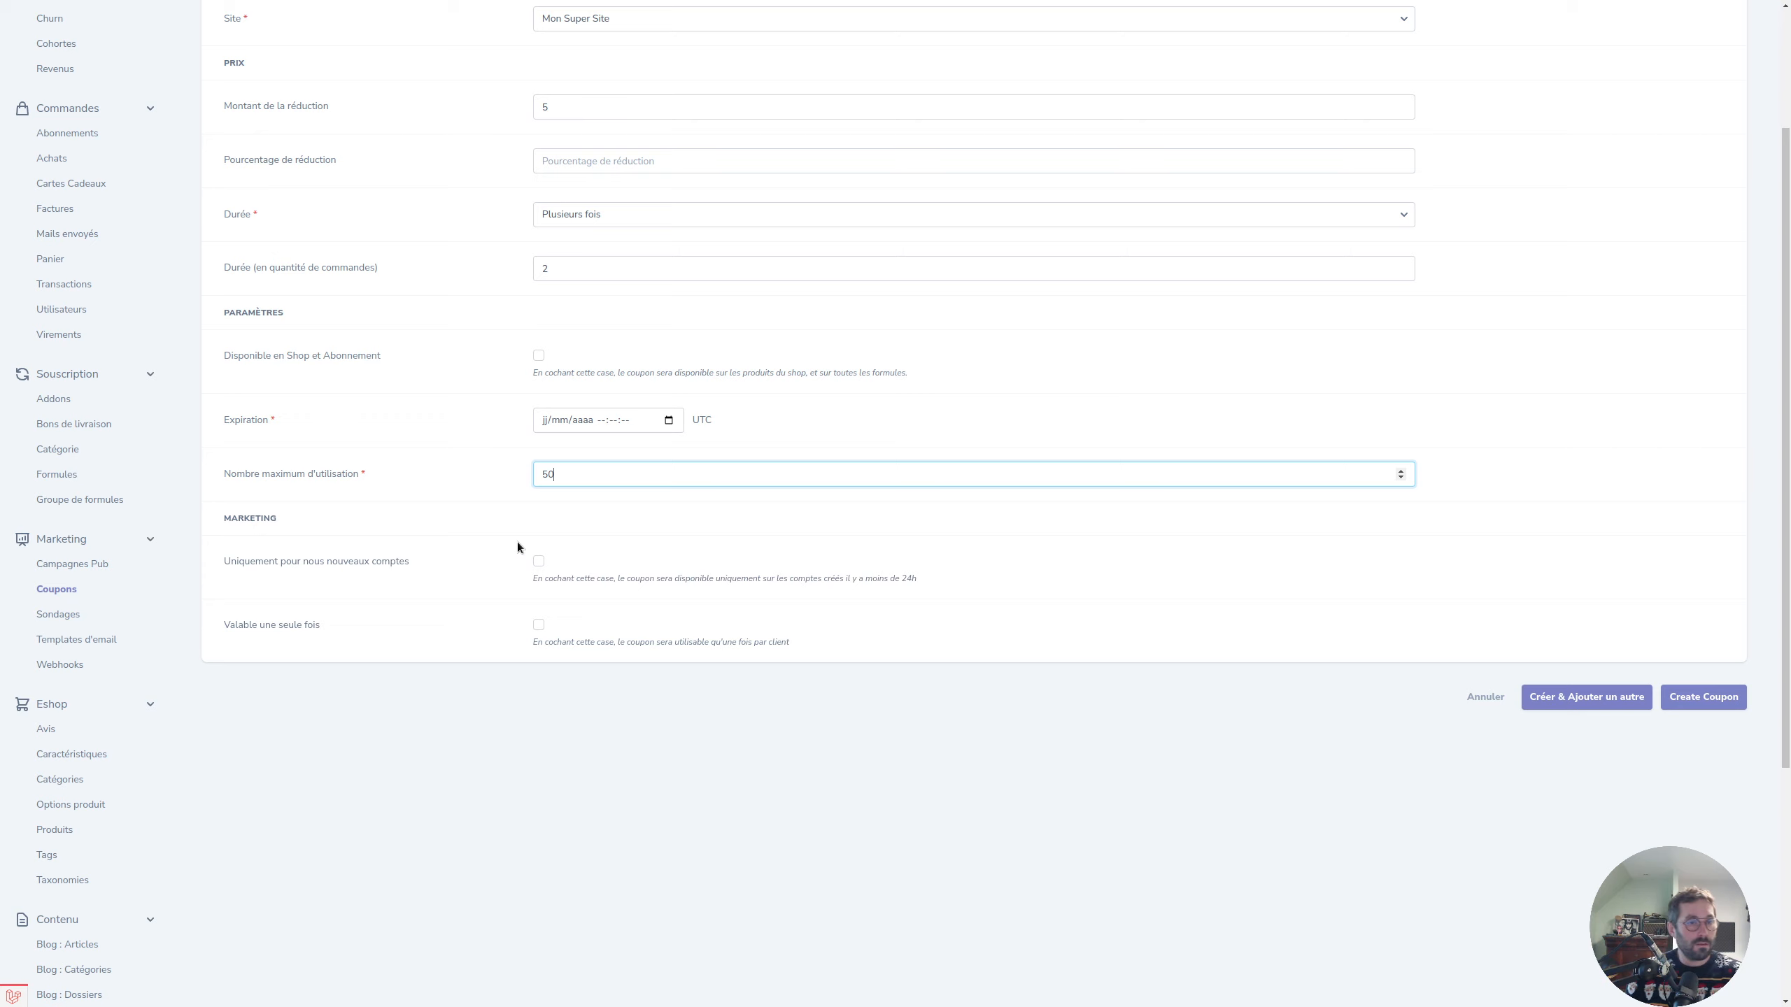
pyautogui.scroll(-2, 313, 535)
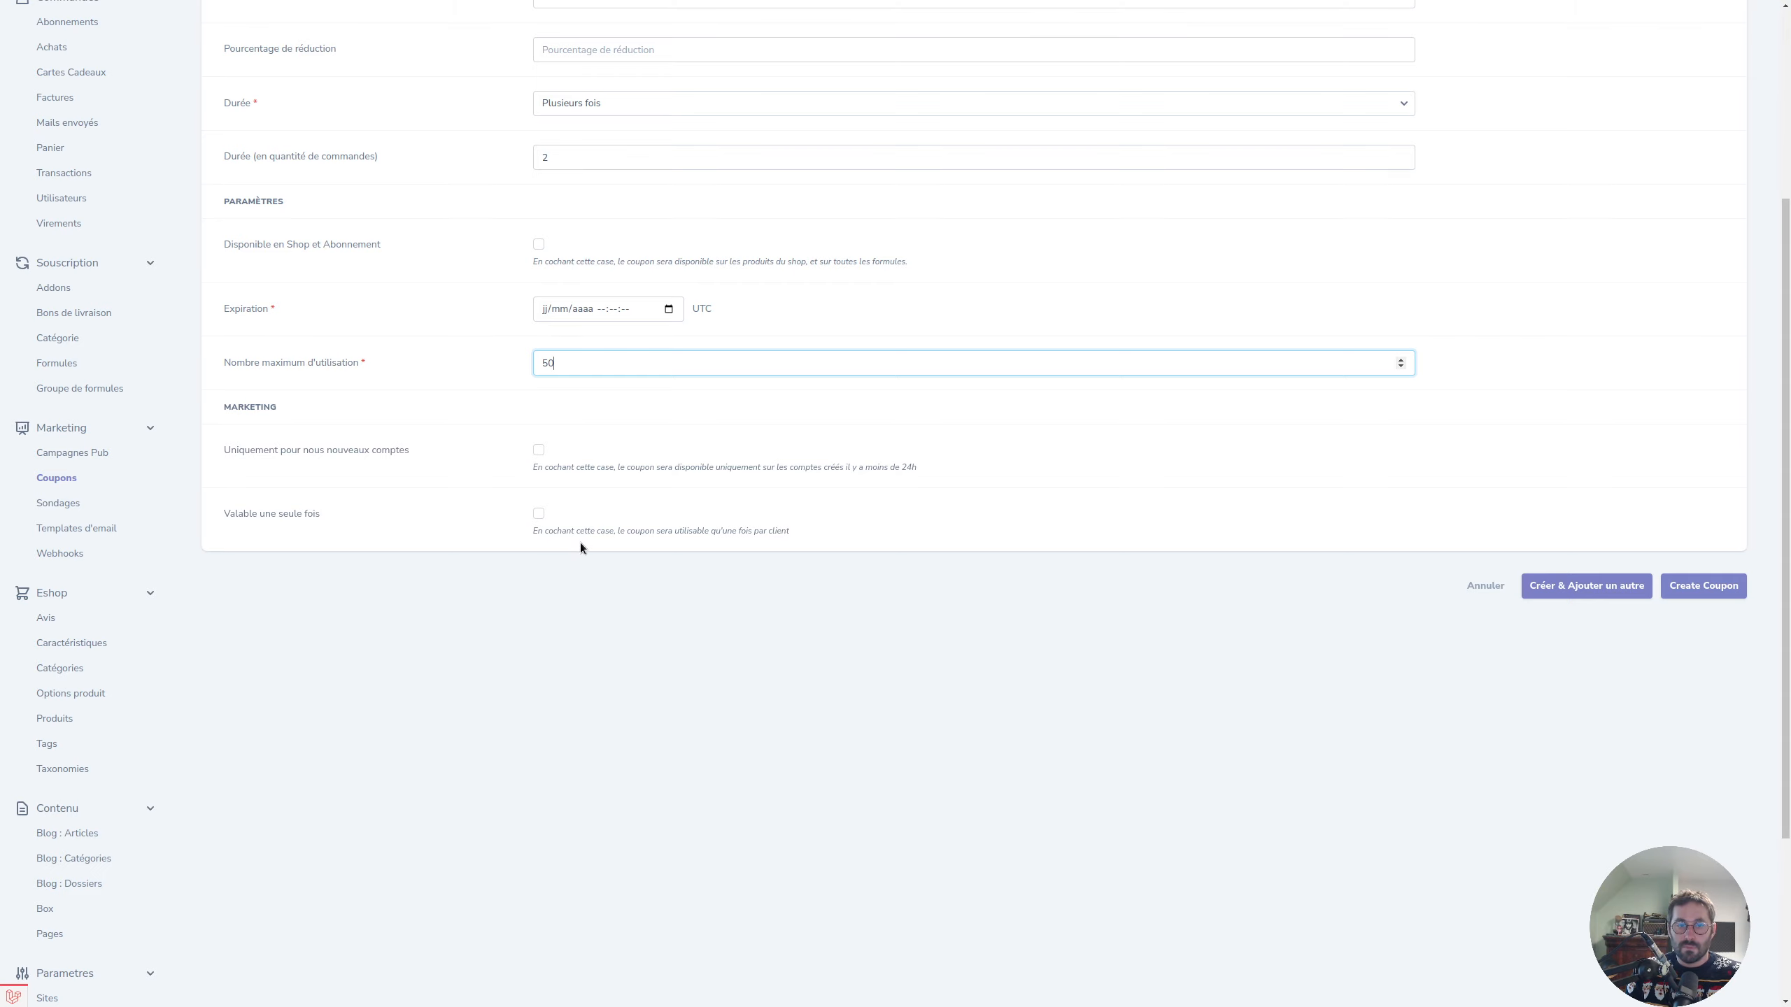
pyautogui.scroll(4, 758, 398)
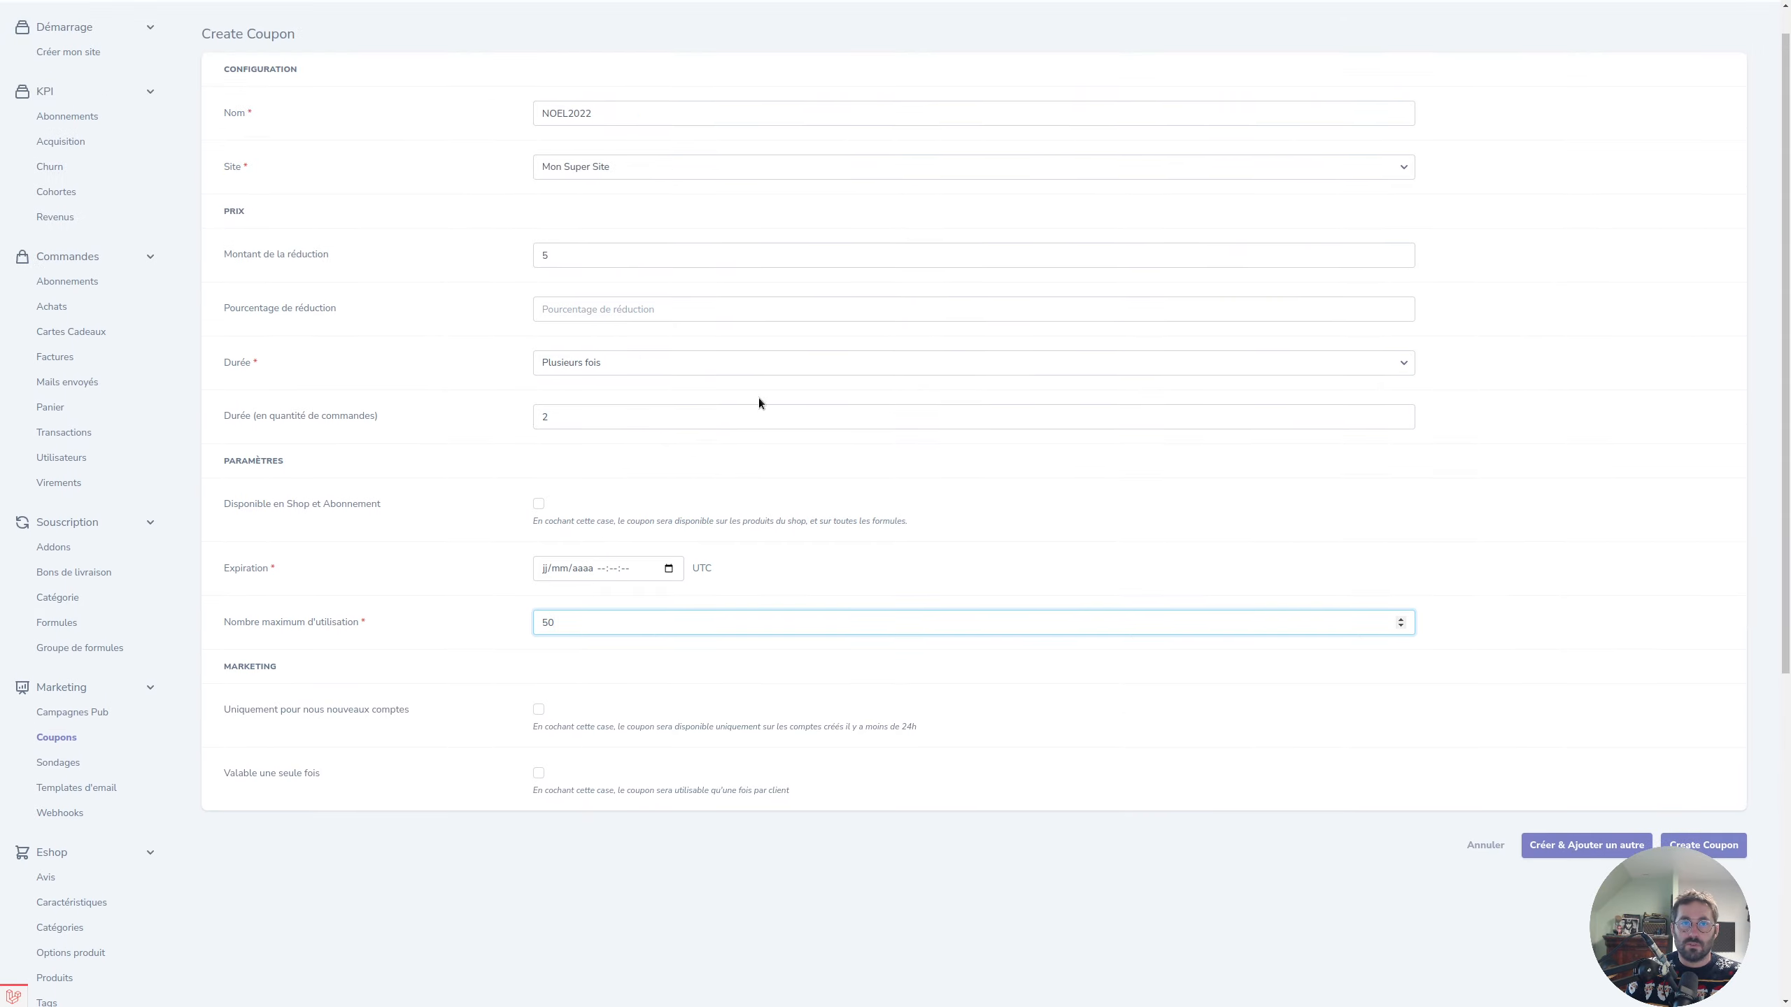
pyautogui.scroll(-6, 646, 742)
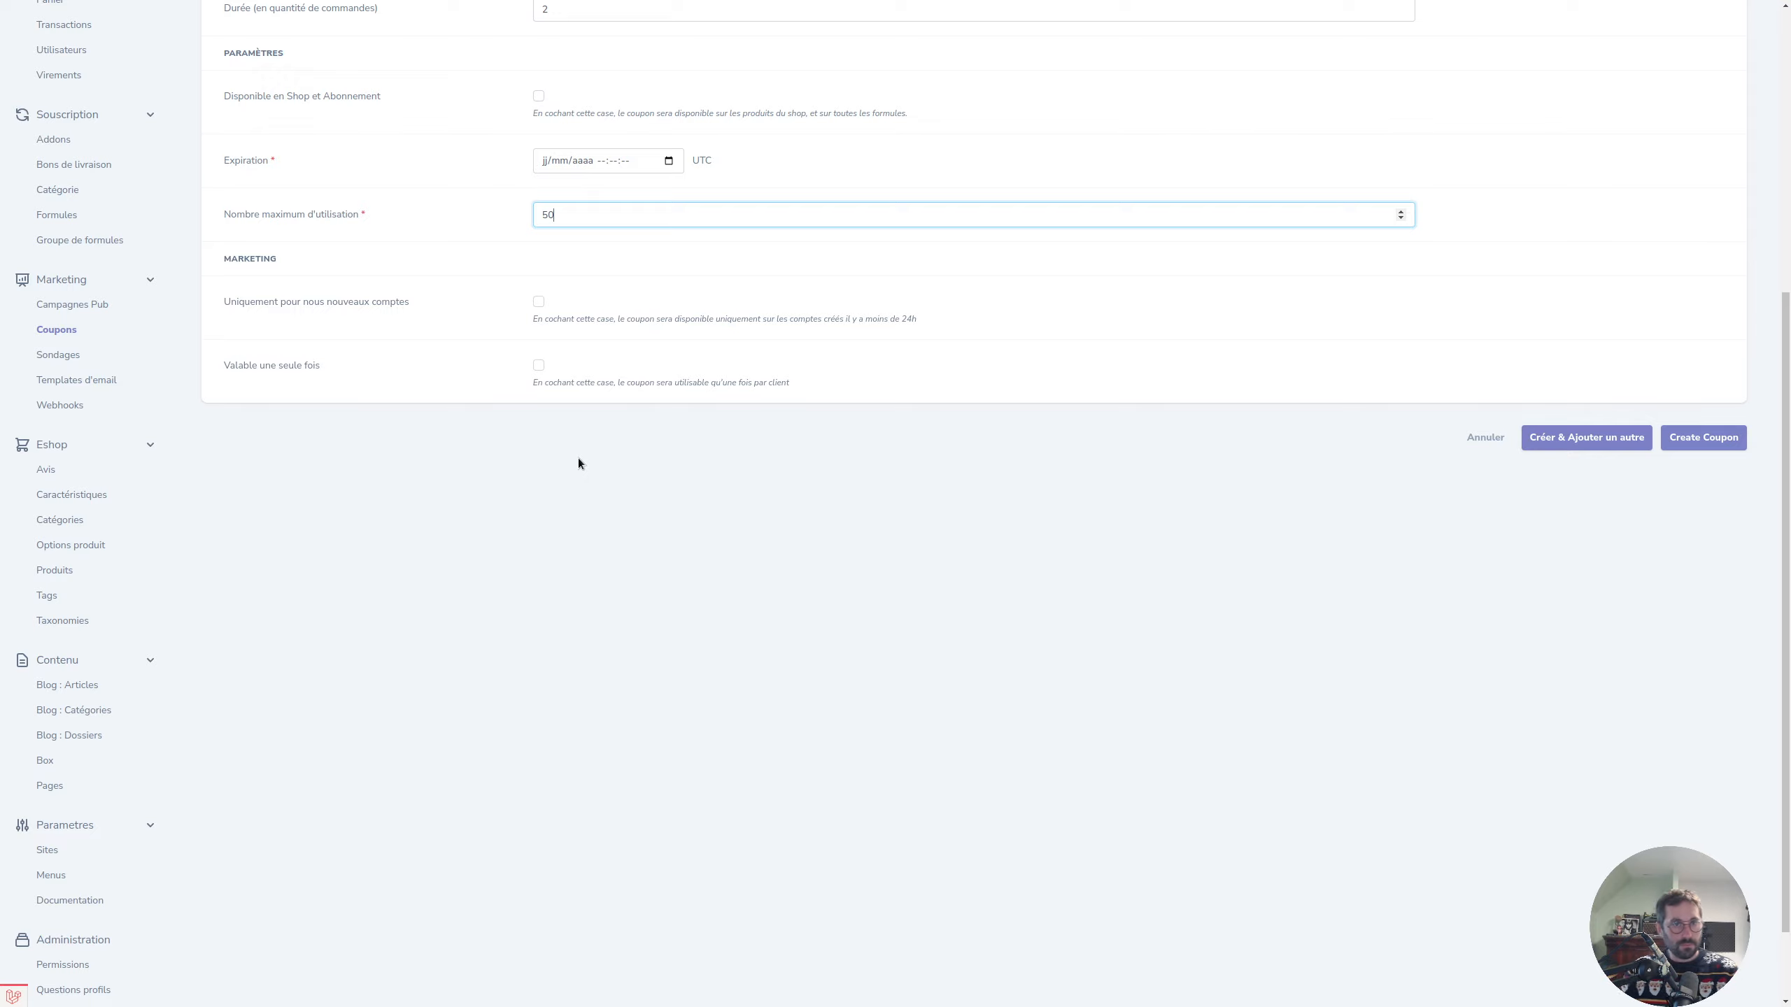
pyautogui.scroll(7, 585, 460)
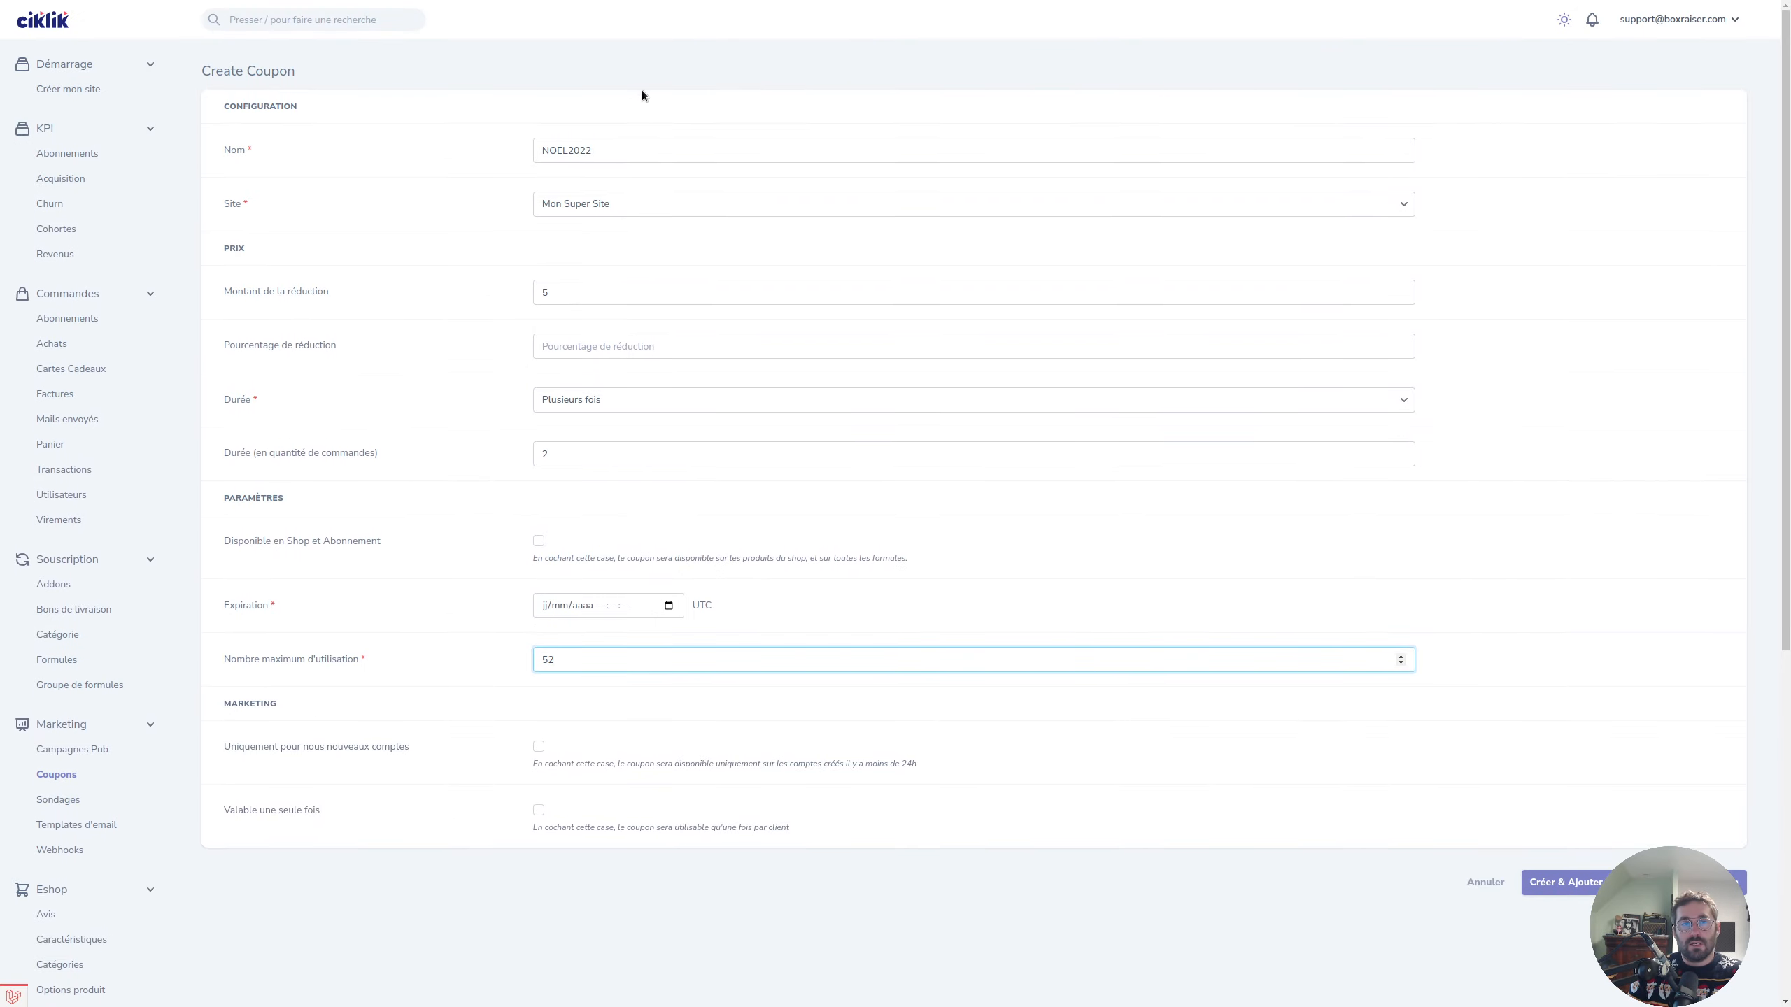
# Set the coupon's expiration to 14 April 2023 using the calendar picker.
pyautogui.click(635, 151)
pyautogui.moveTo(651, 153); pyautogui.dragTo(512, 154)
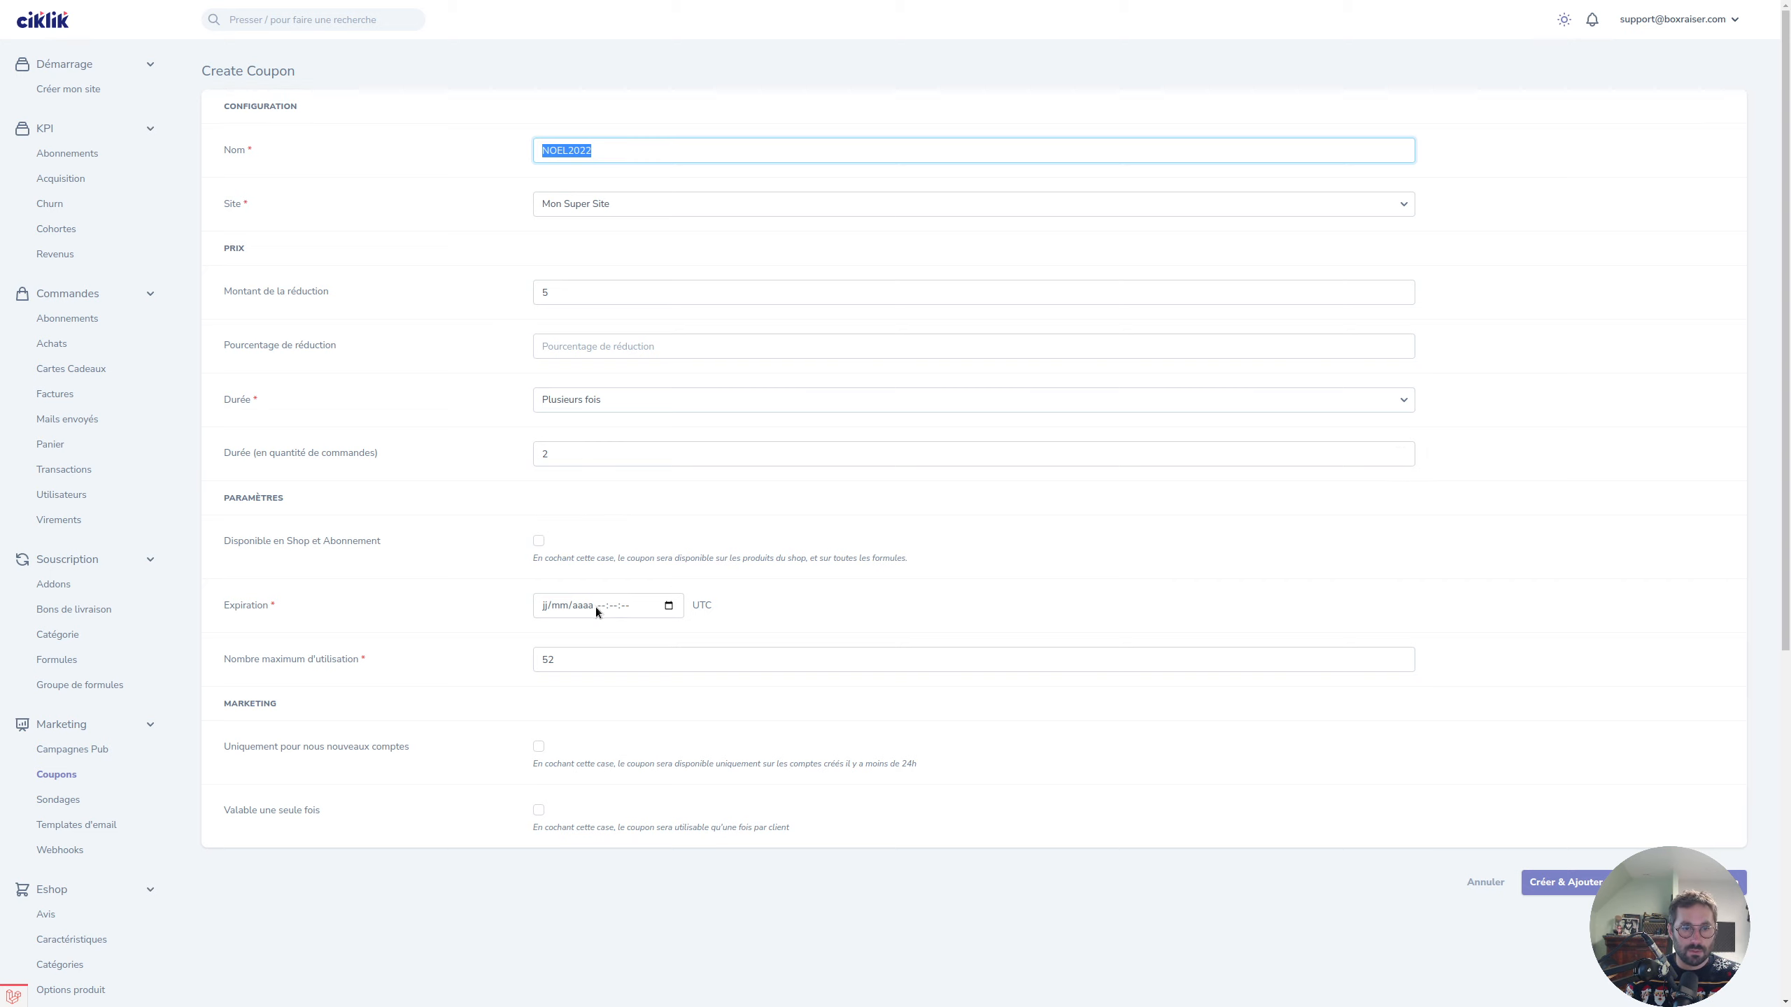
pyautogui.click(669, 606)
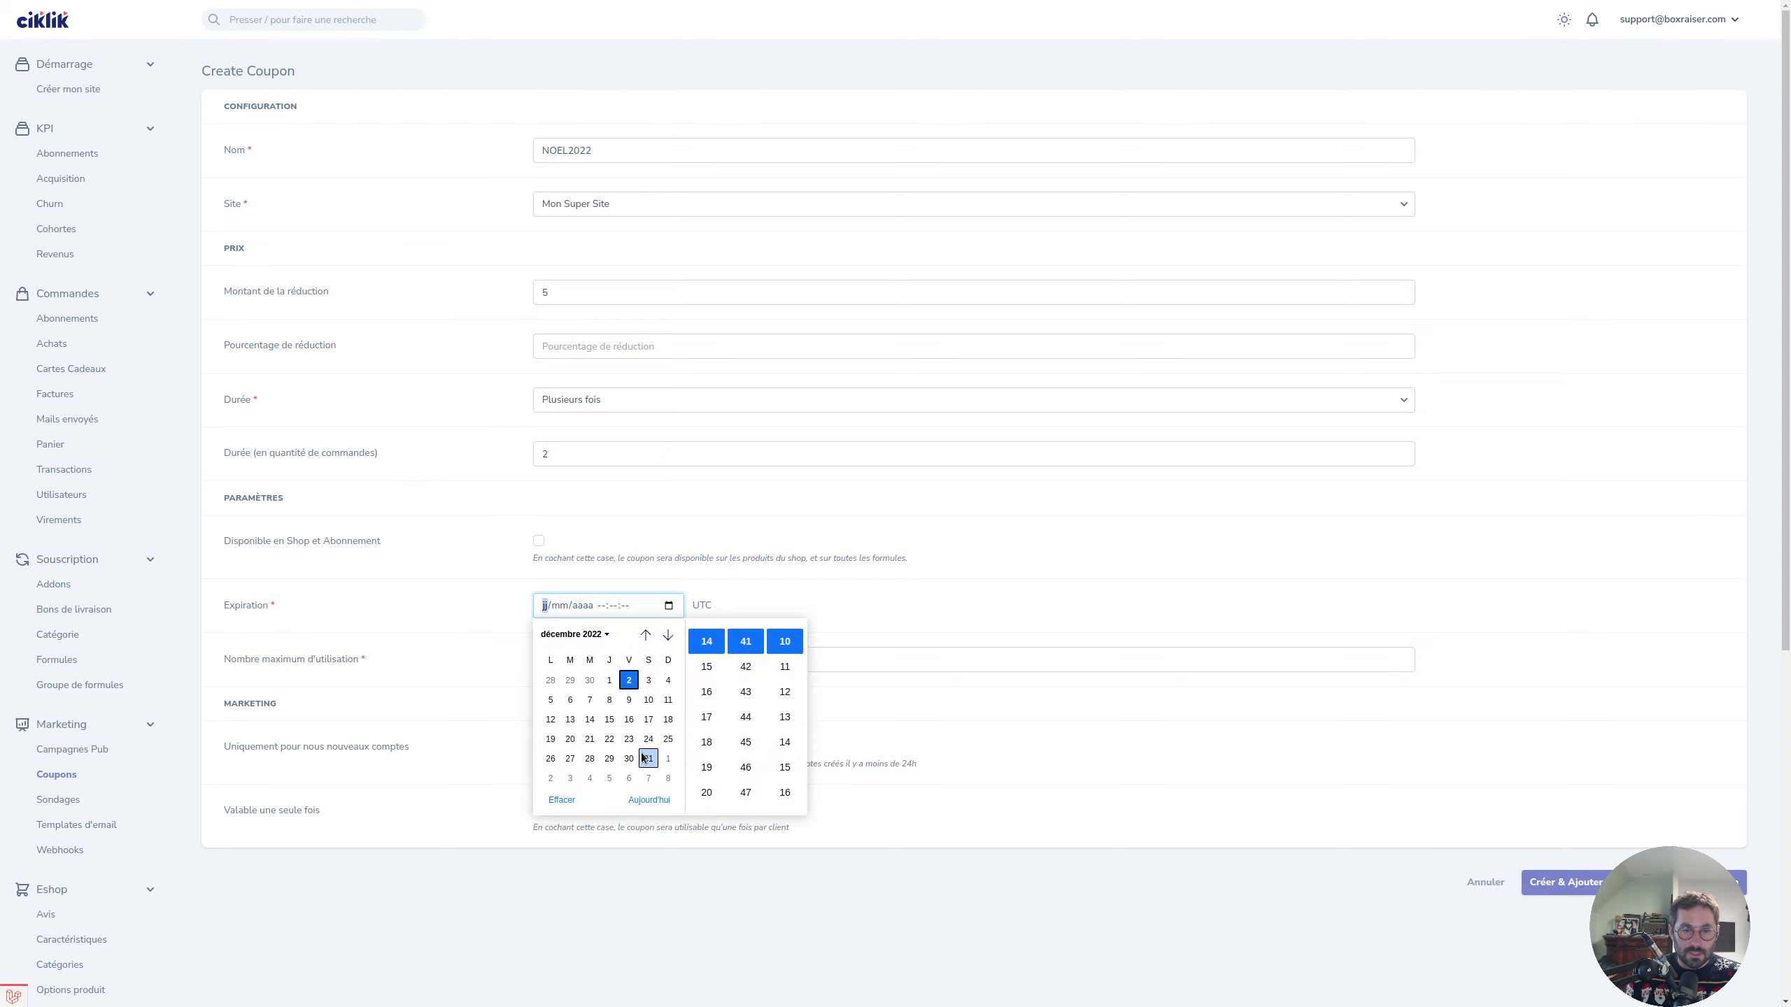
pyautogui.click(667, 635)
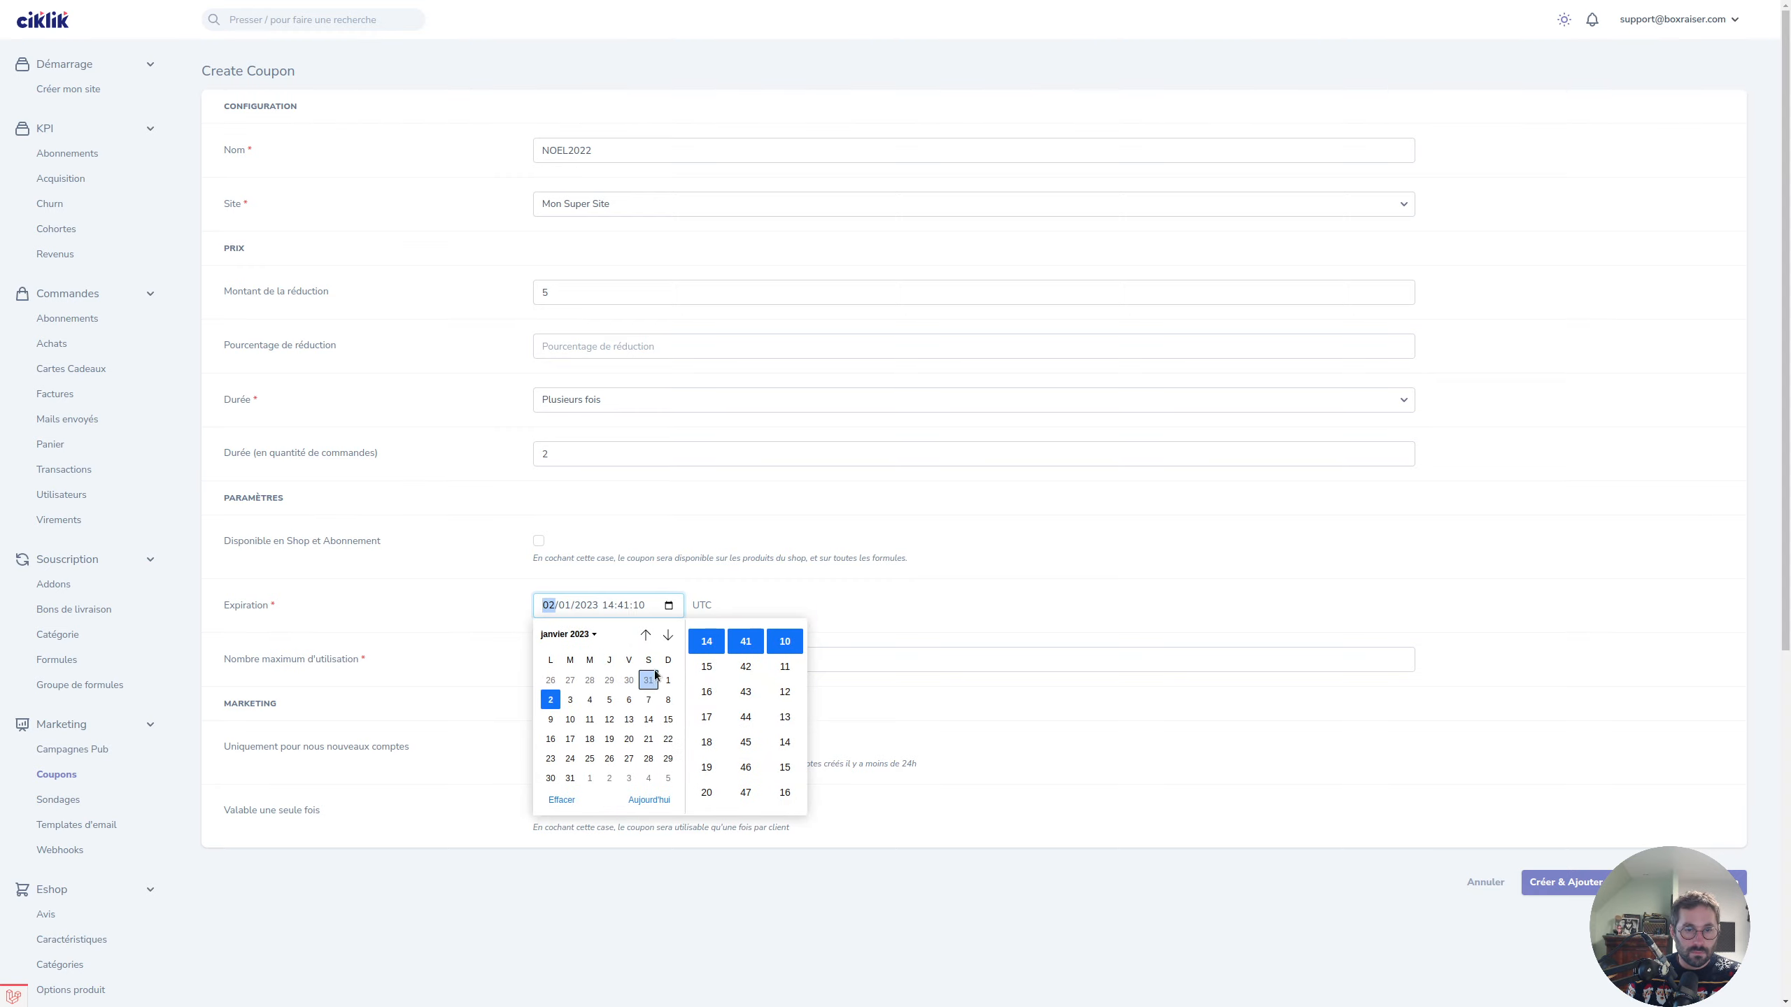
pyautogui.click(667, 635)
pyautogui.click(667, 635)
pyautogui.click(668, 635)
pyautogui.click(629, 721)
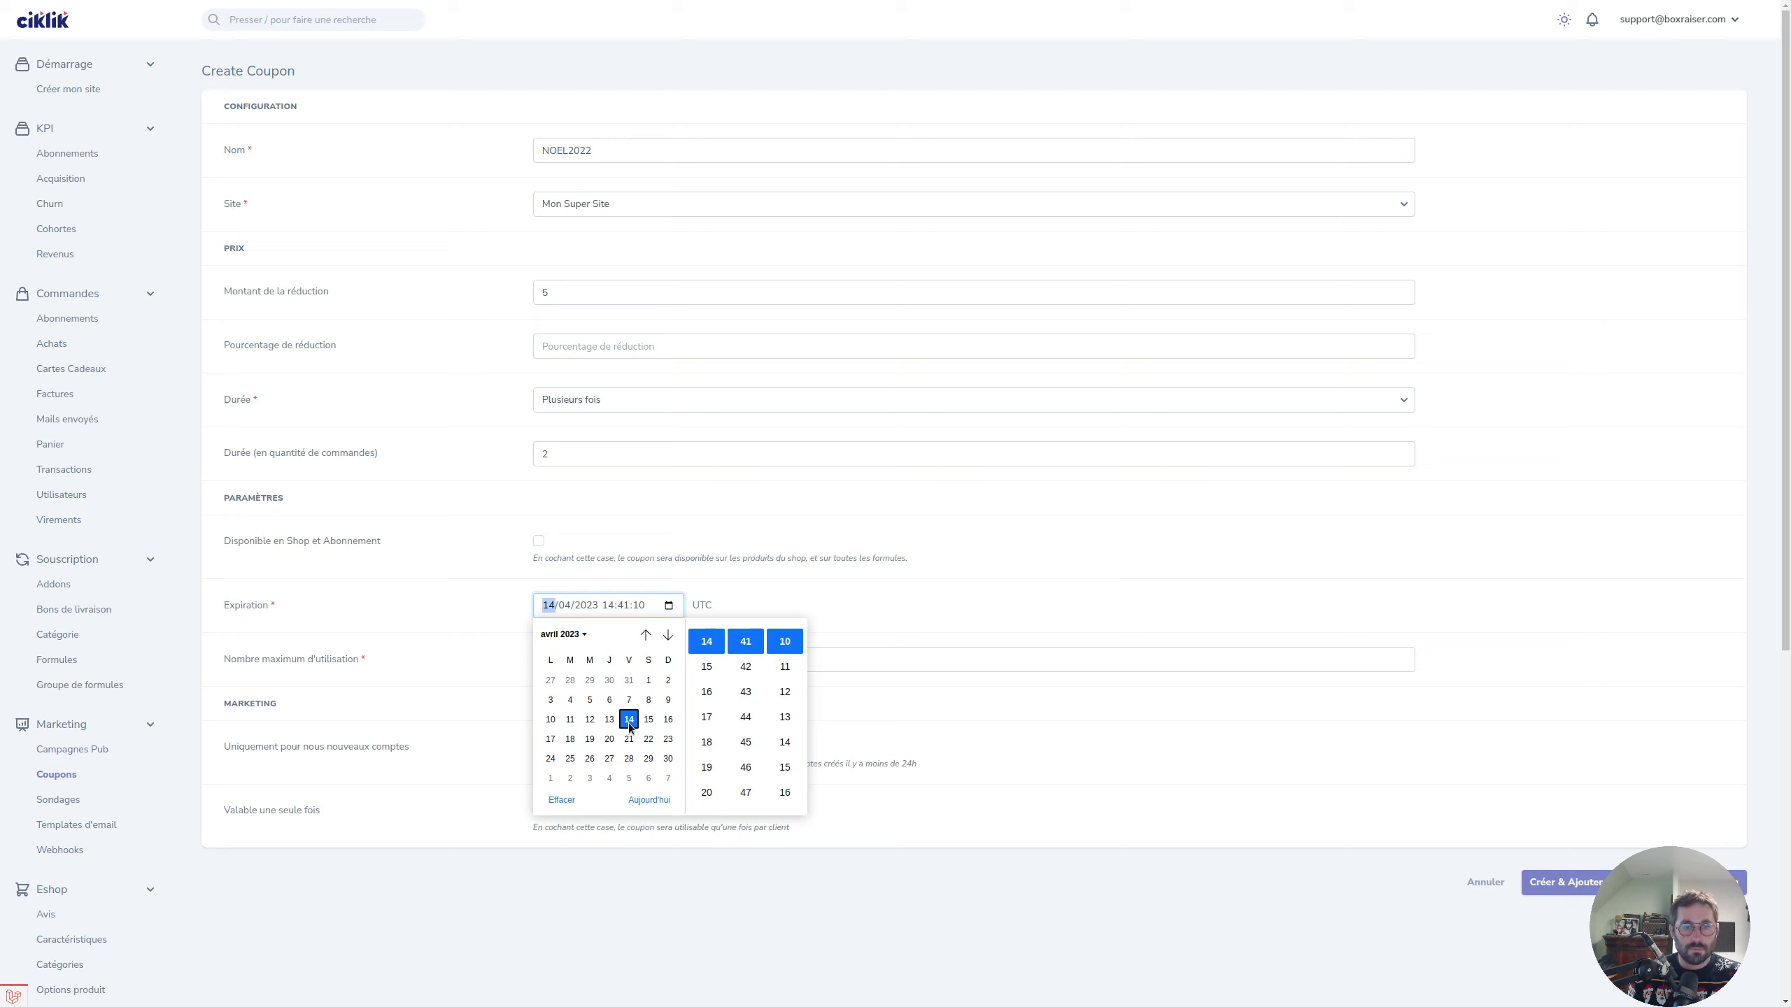
pyautogui.click(1153, 748)
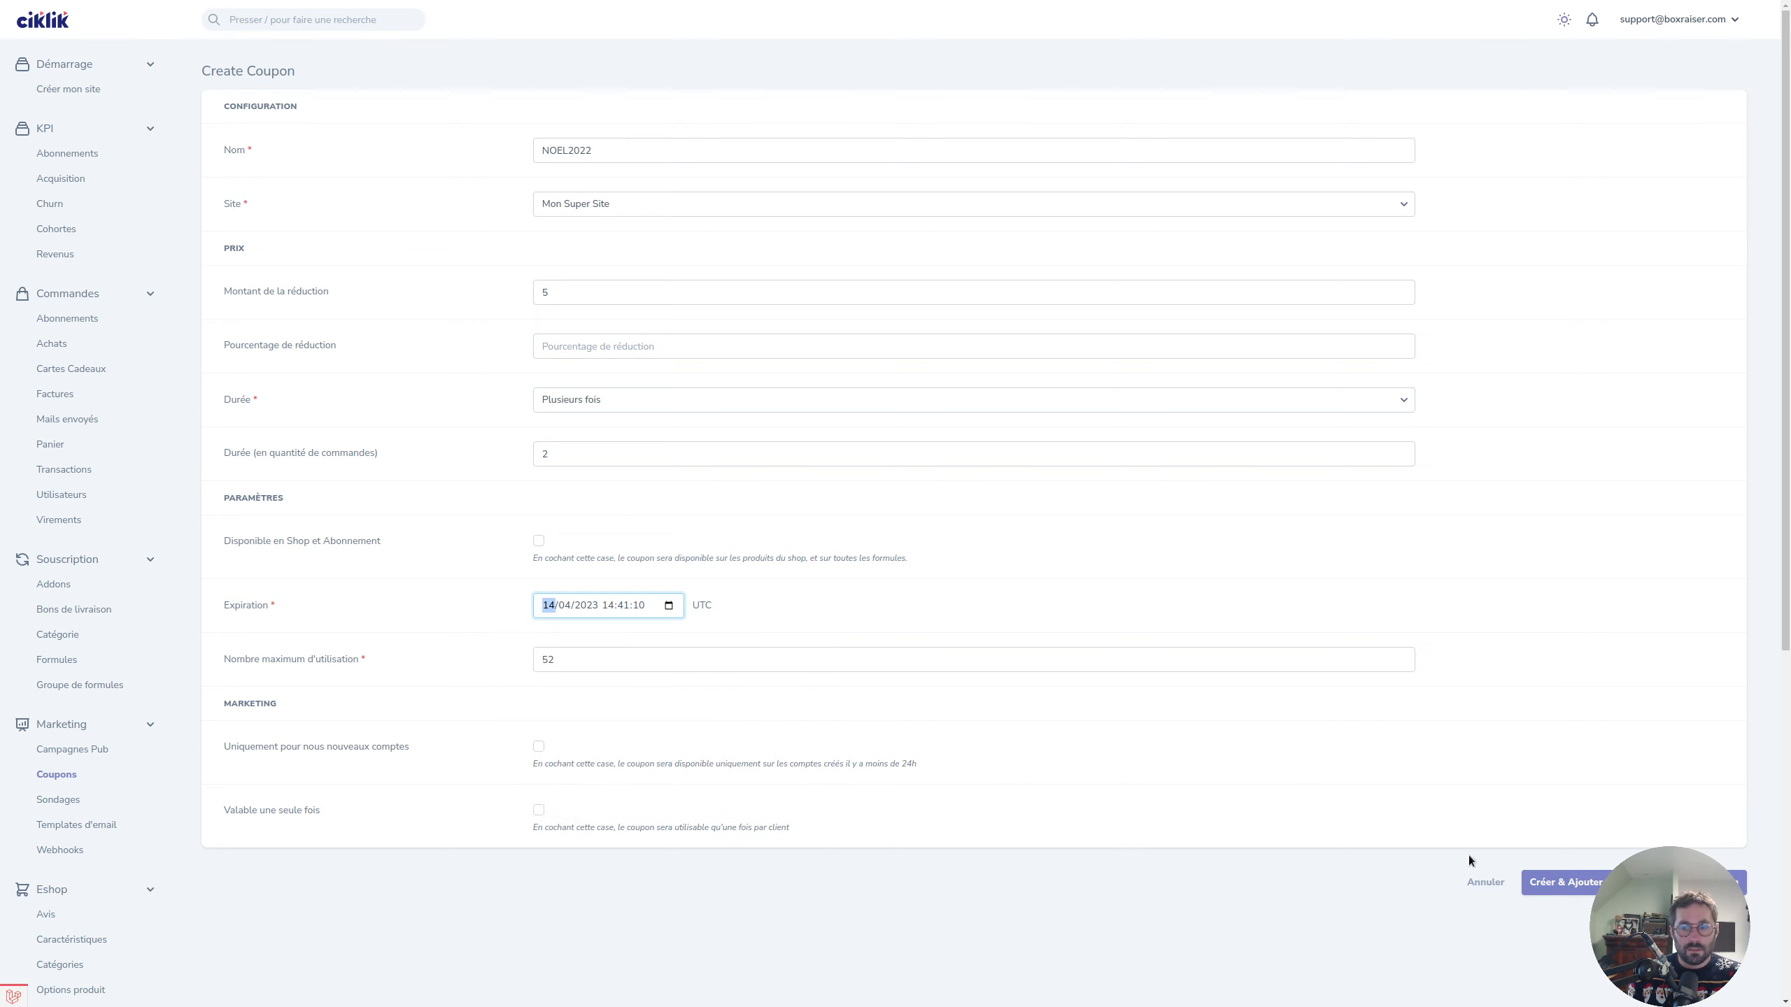
# Save the NOEL2022 coupon so its Coupon Details page opens.
pyautogui.click(1704, 883)
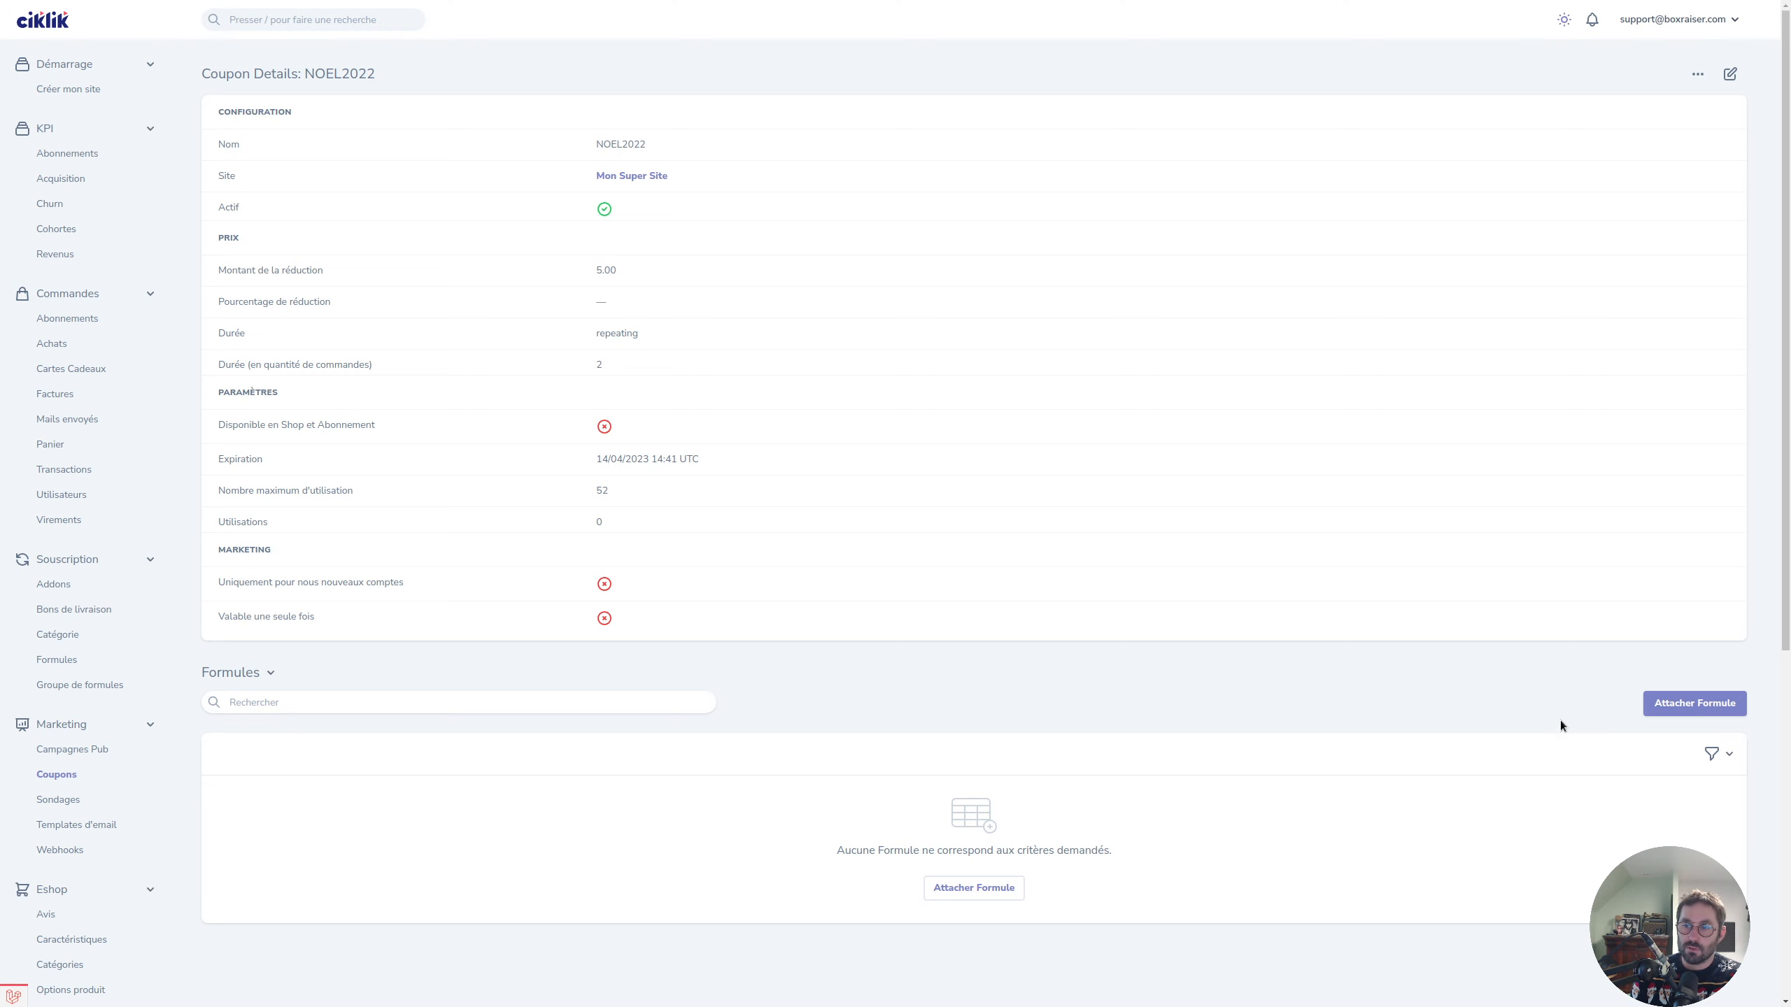
# Attach the '2 mois - Mon Super Site' formula to the NOEL2022 coupon.
pyautogui.click(1685, 706)
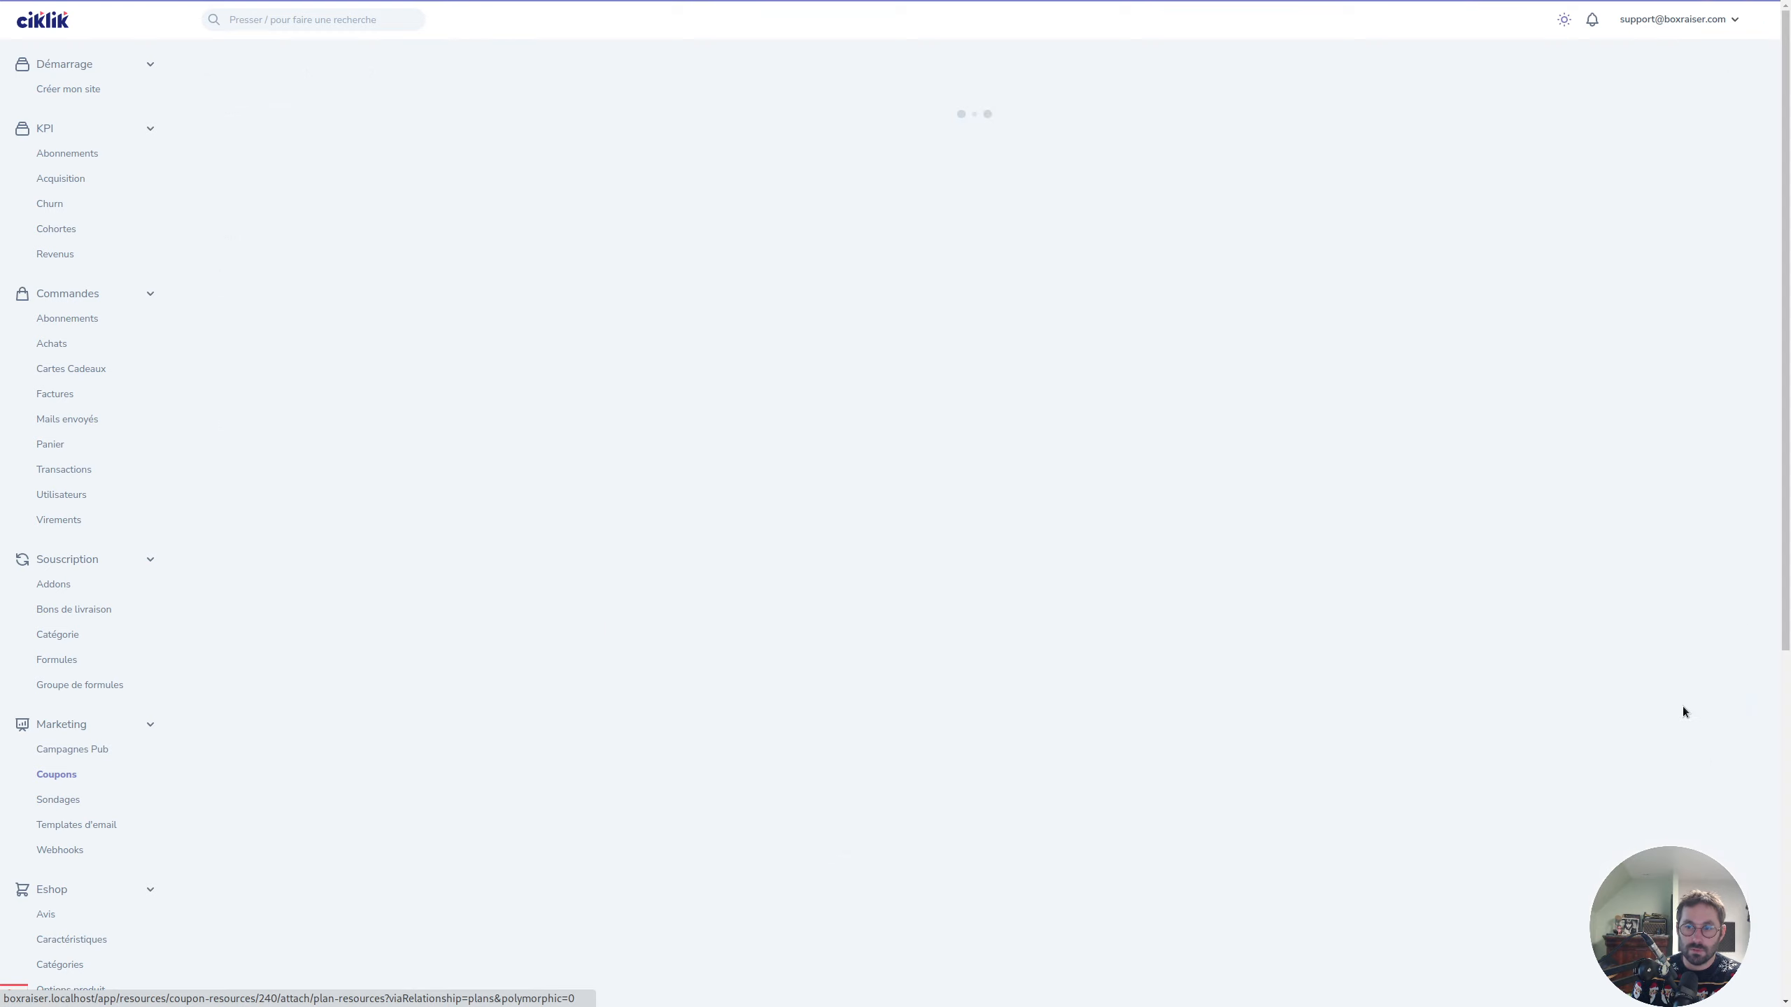
pyautogui.click(620, 171)
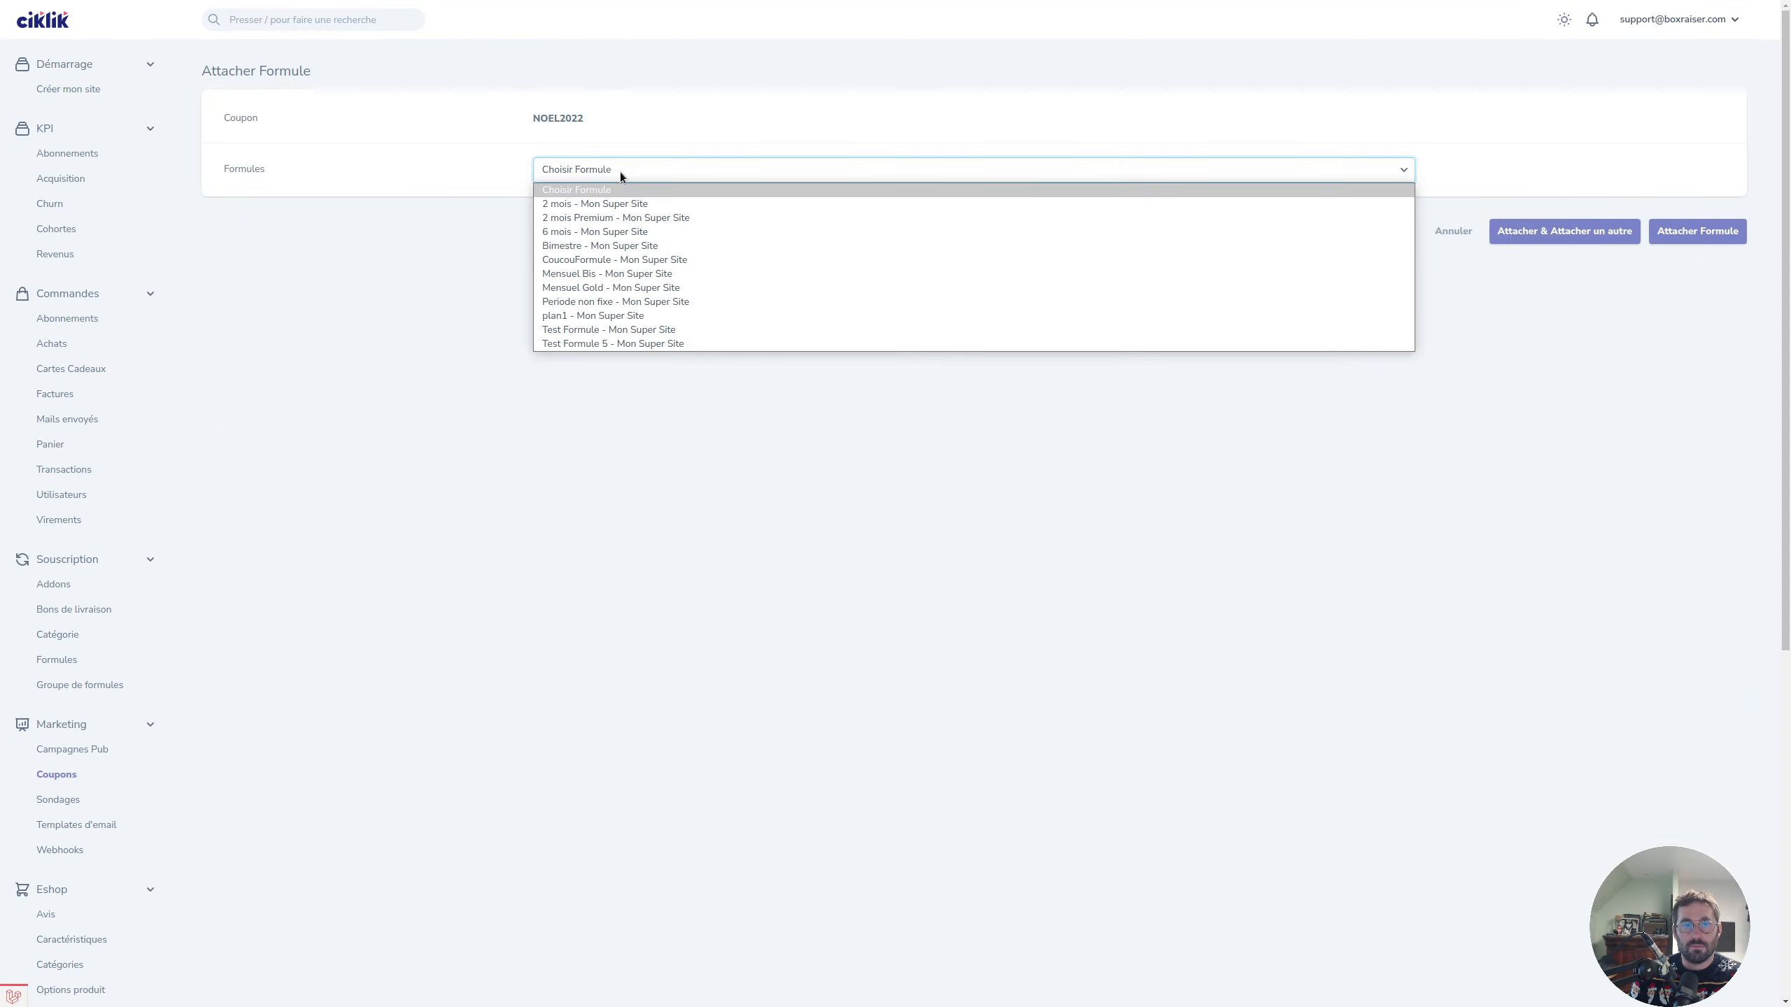
pyautogui.click(696, 198)
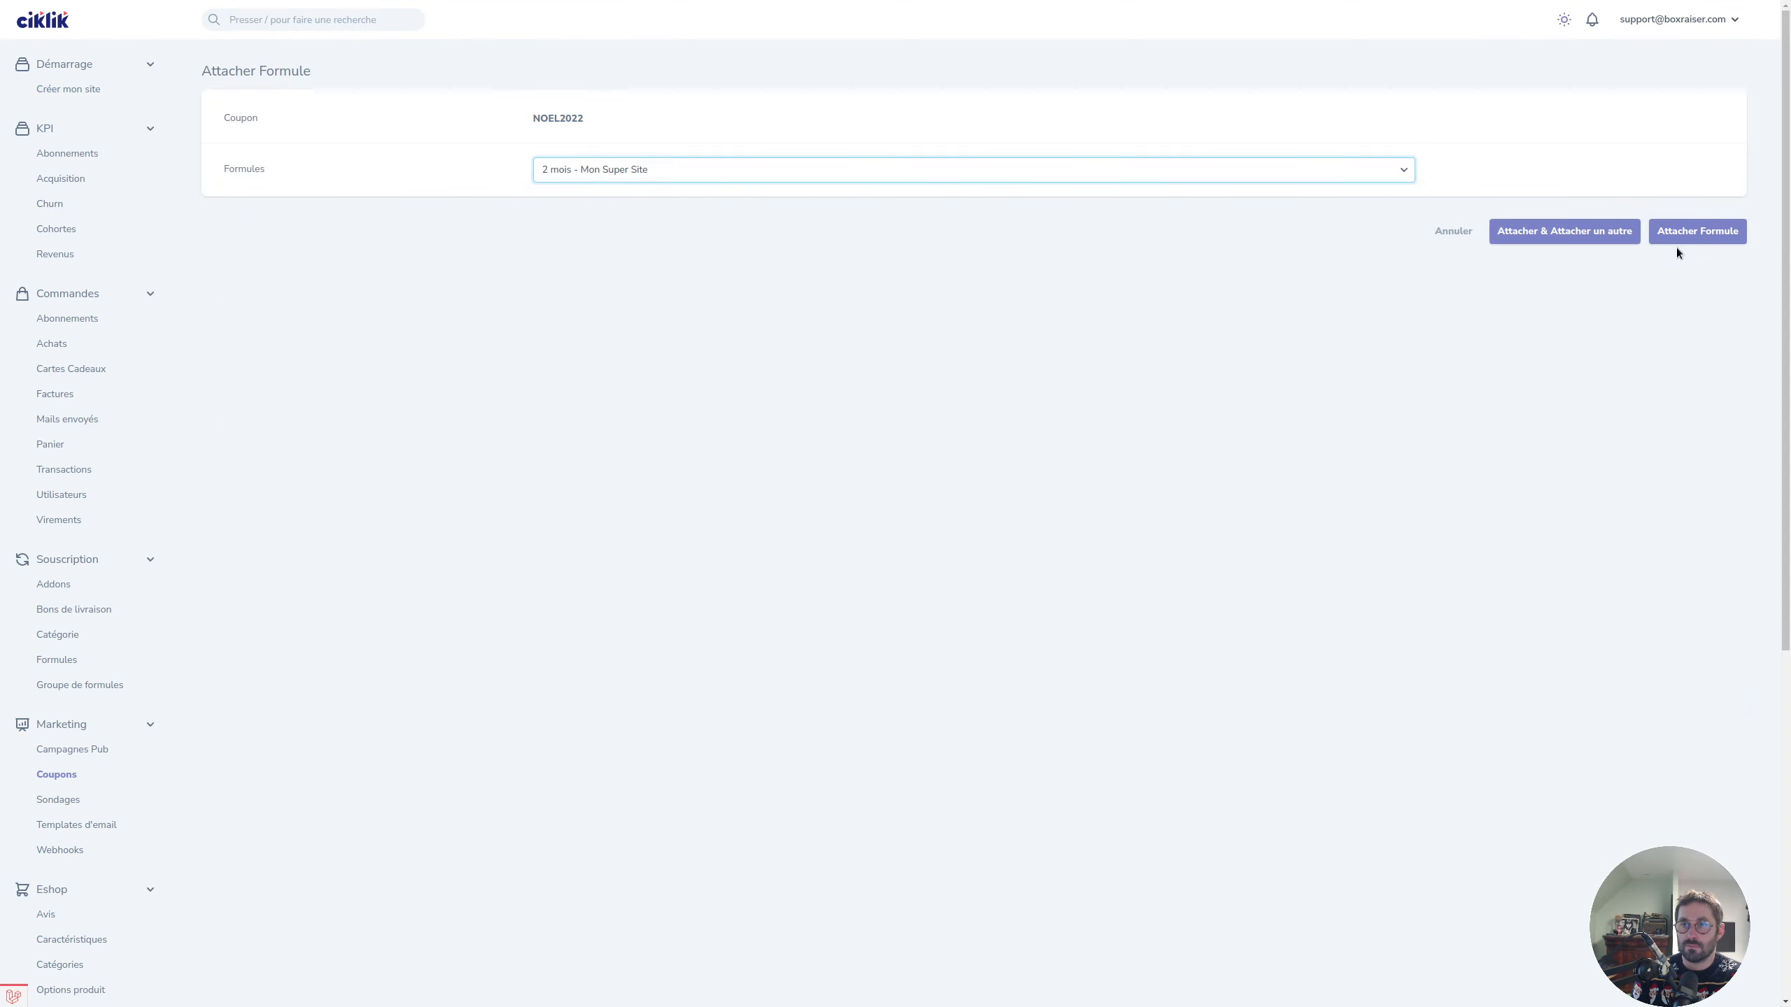
pyautogui.click(1565, 242)
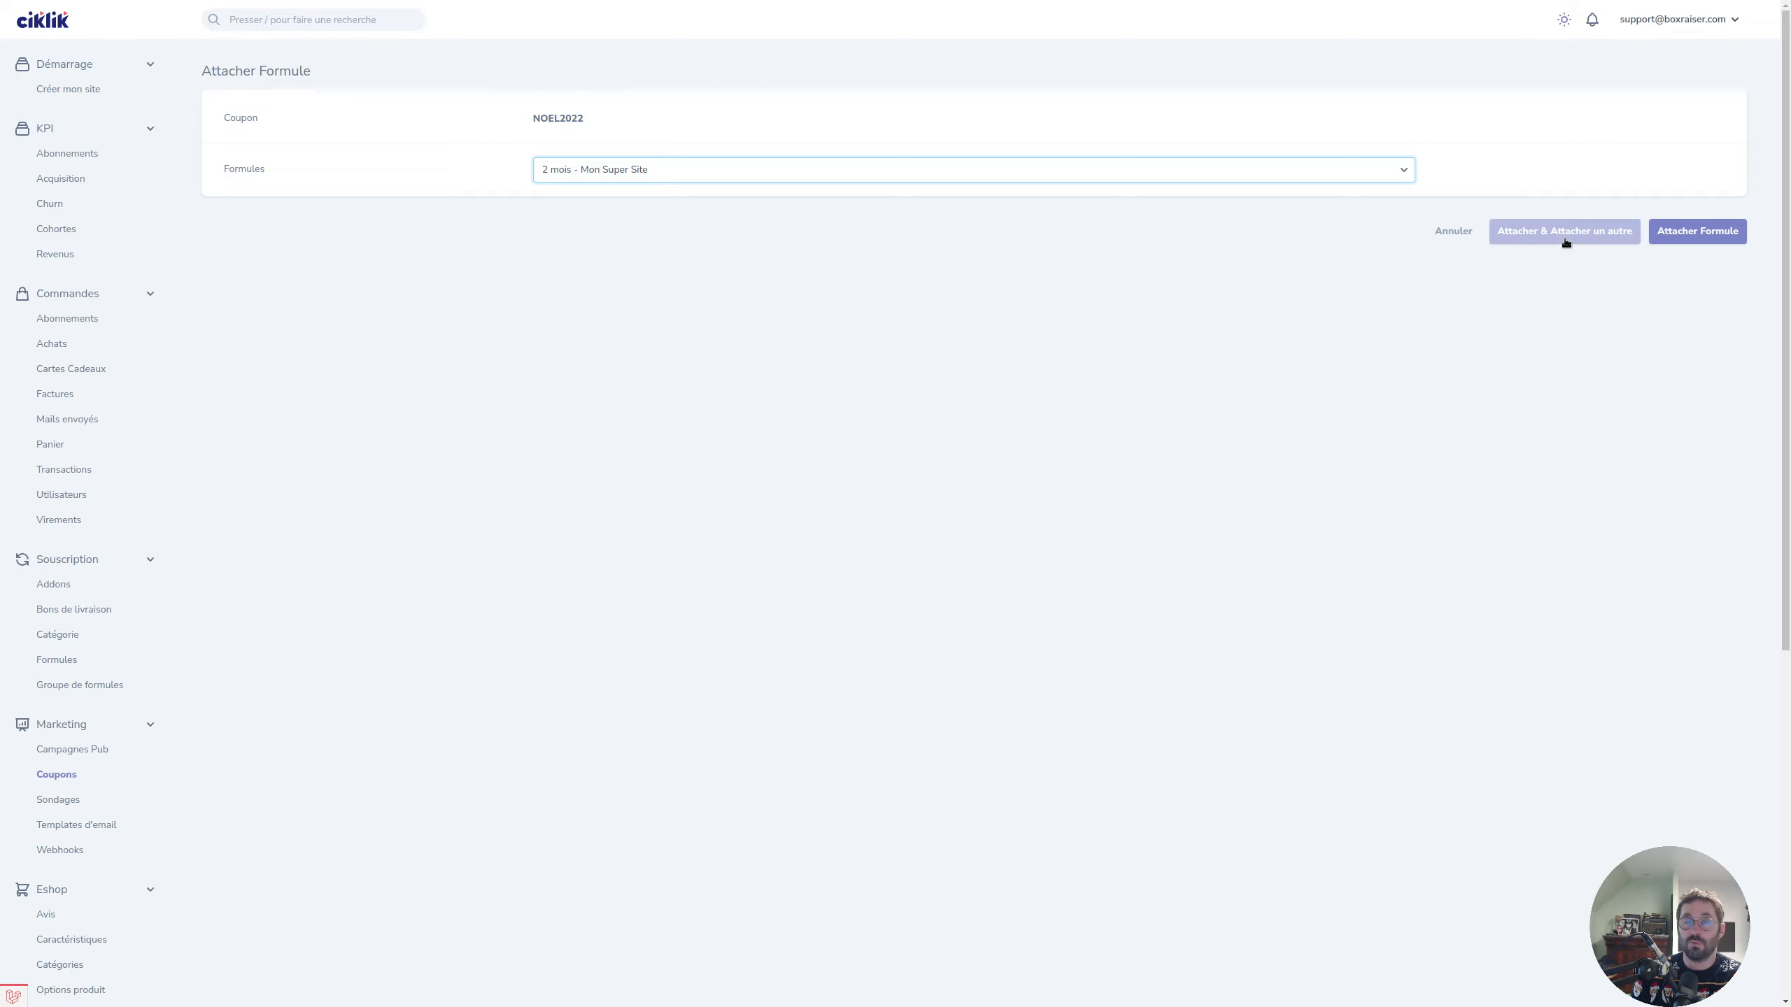
pyautogui.click(1699, 238)
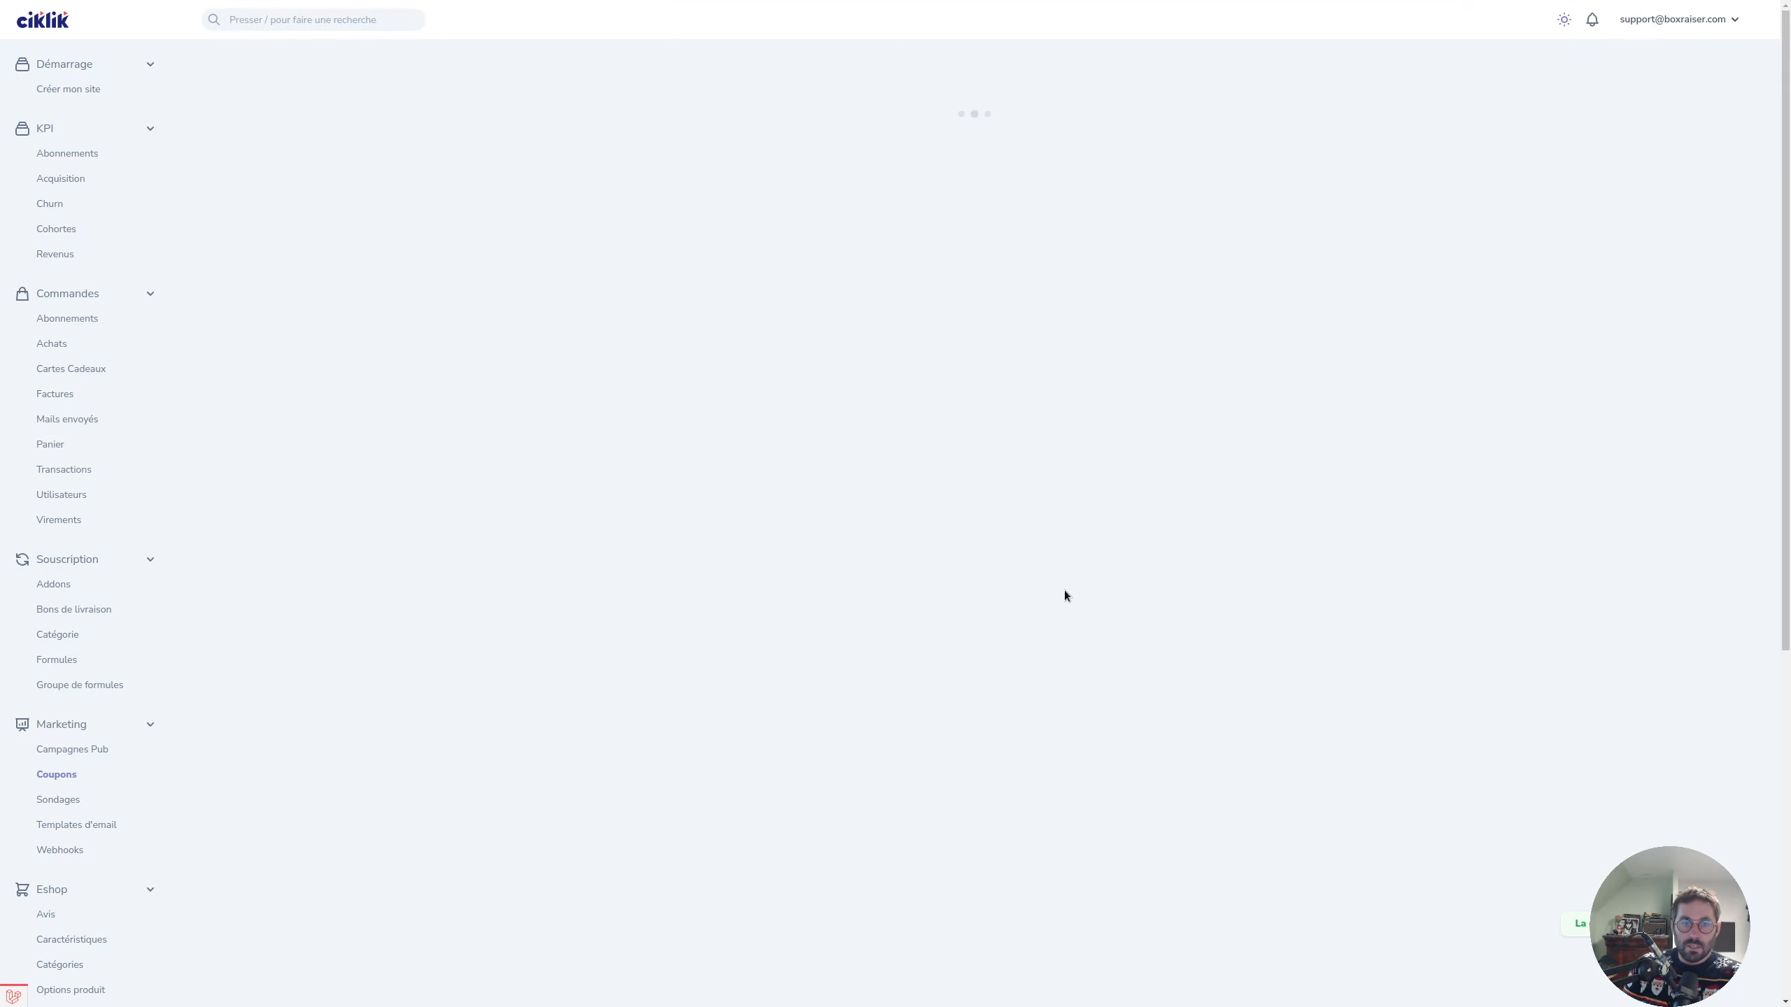
# Return to the Coupons list via Marketing in the sidebar.
pyautogui.scroll(-2, 412, 753)
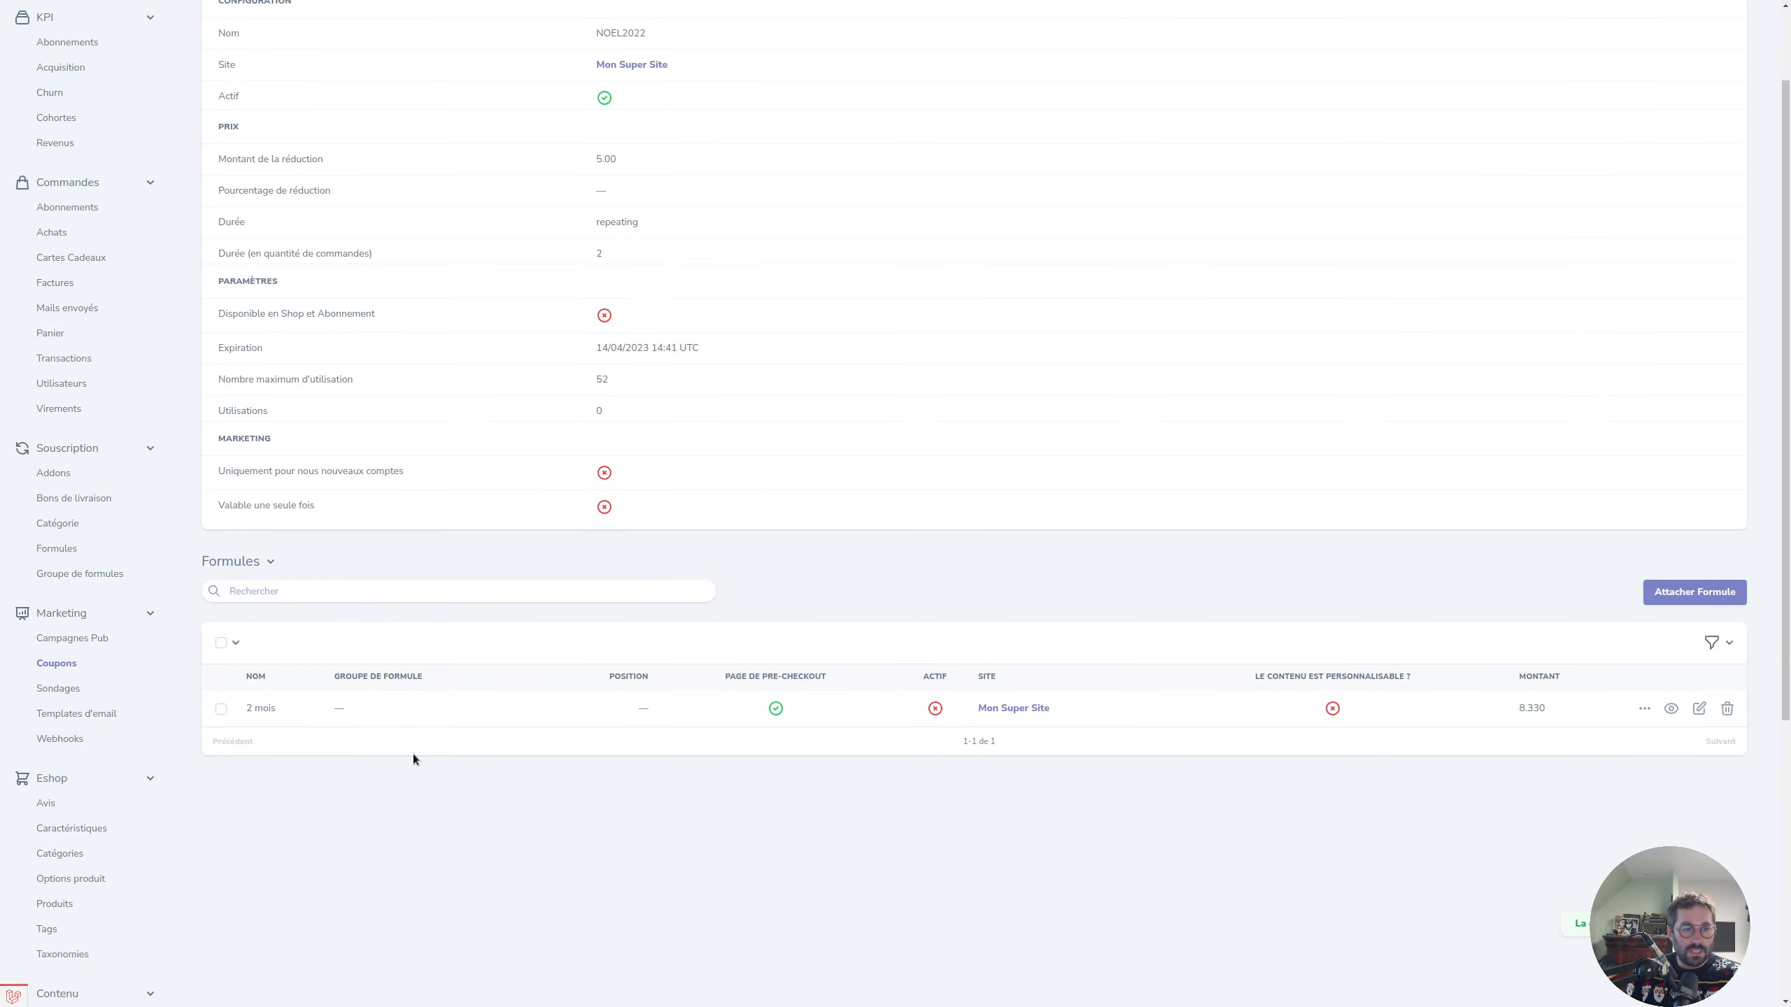
pyautogui.scroll(2, 713, 243)
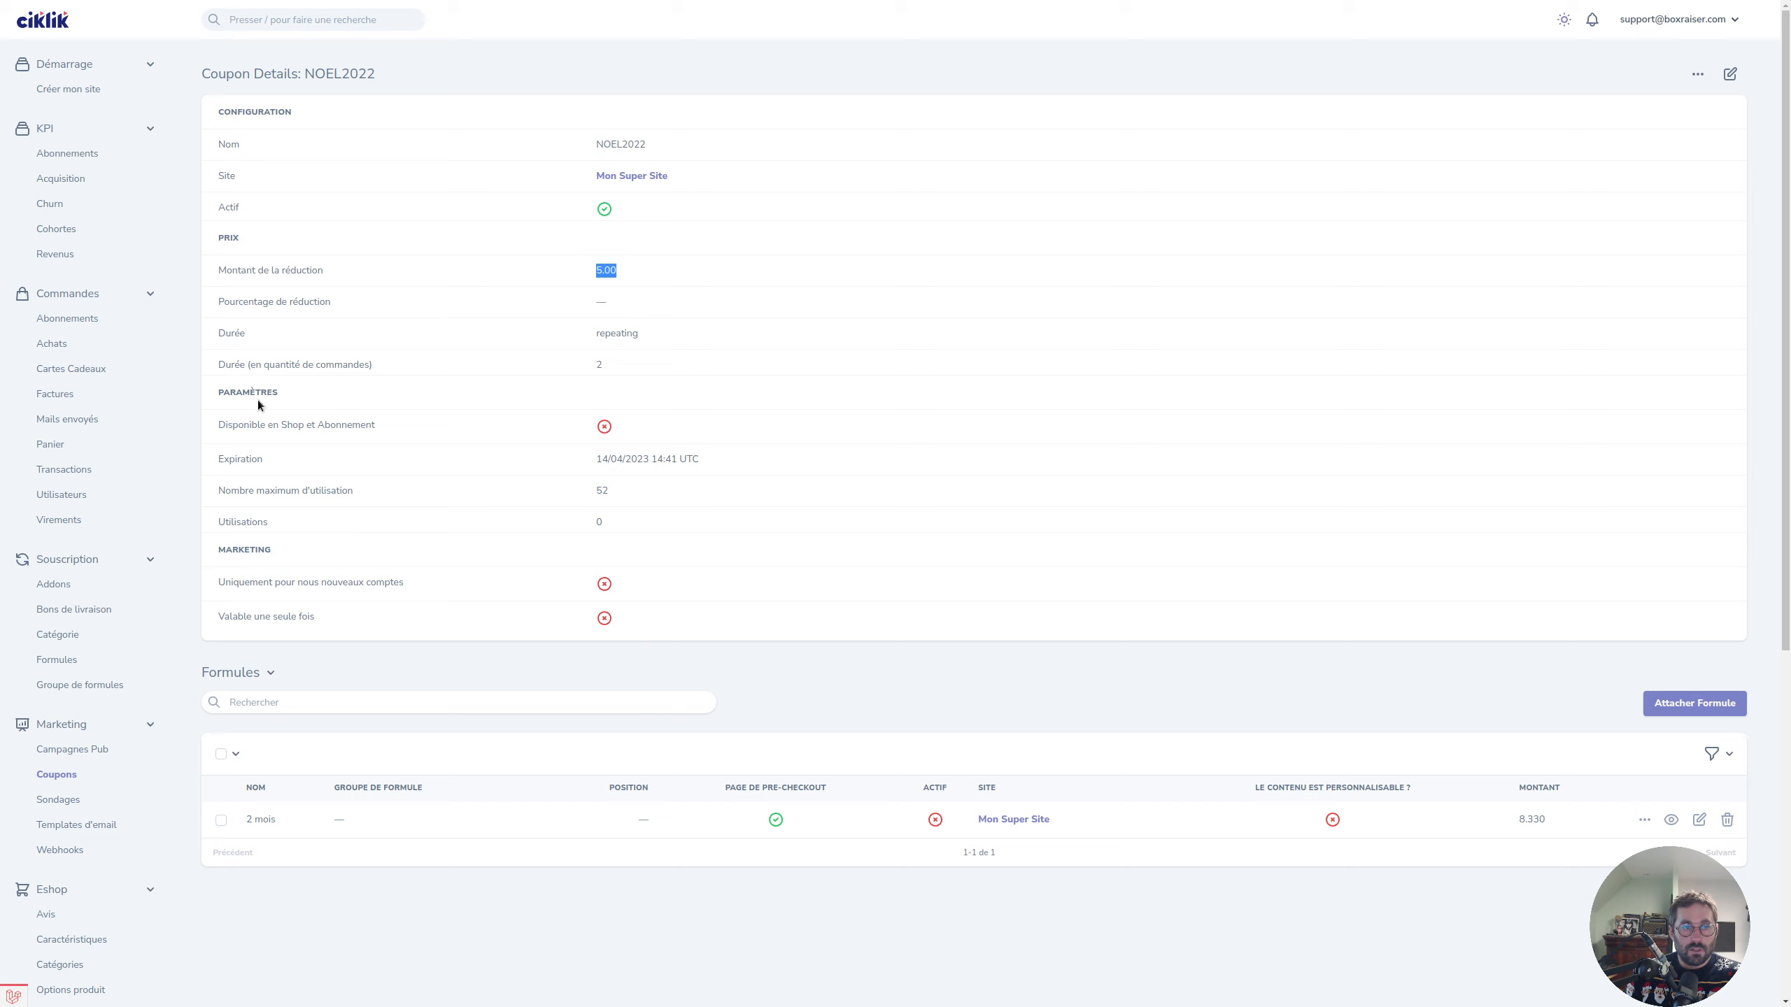
pyautogui.moveTo(222, 421); pyautogui.dragTo(318, 437)
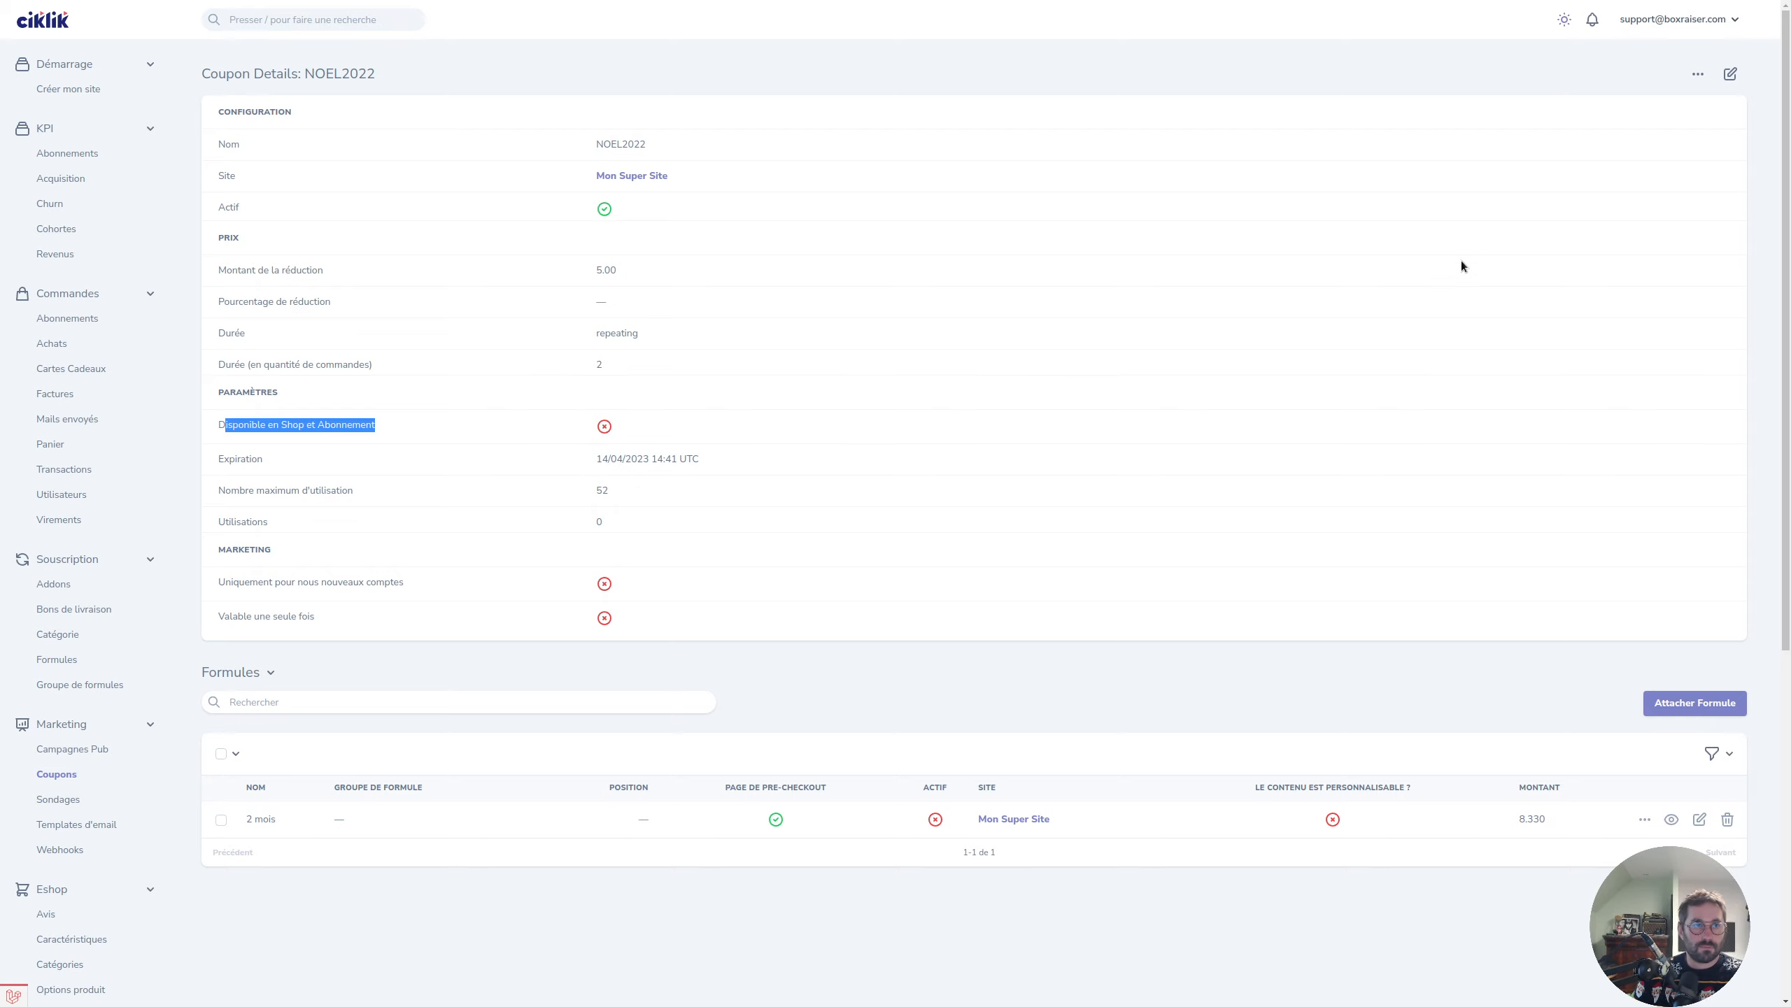
pyautogui.click(79, 775)
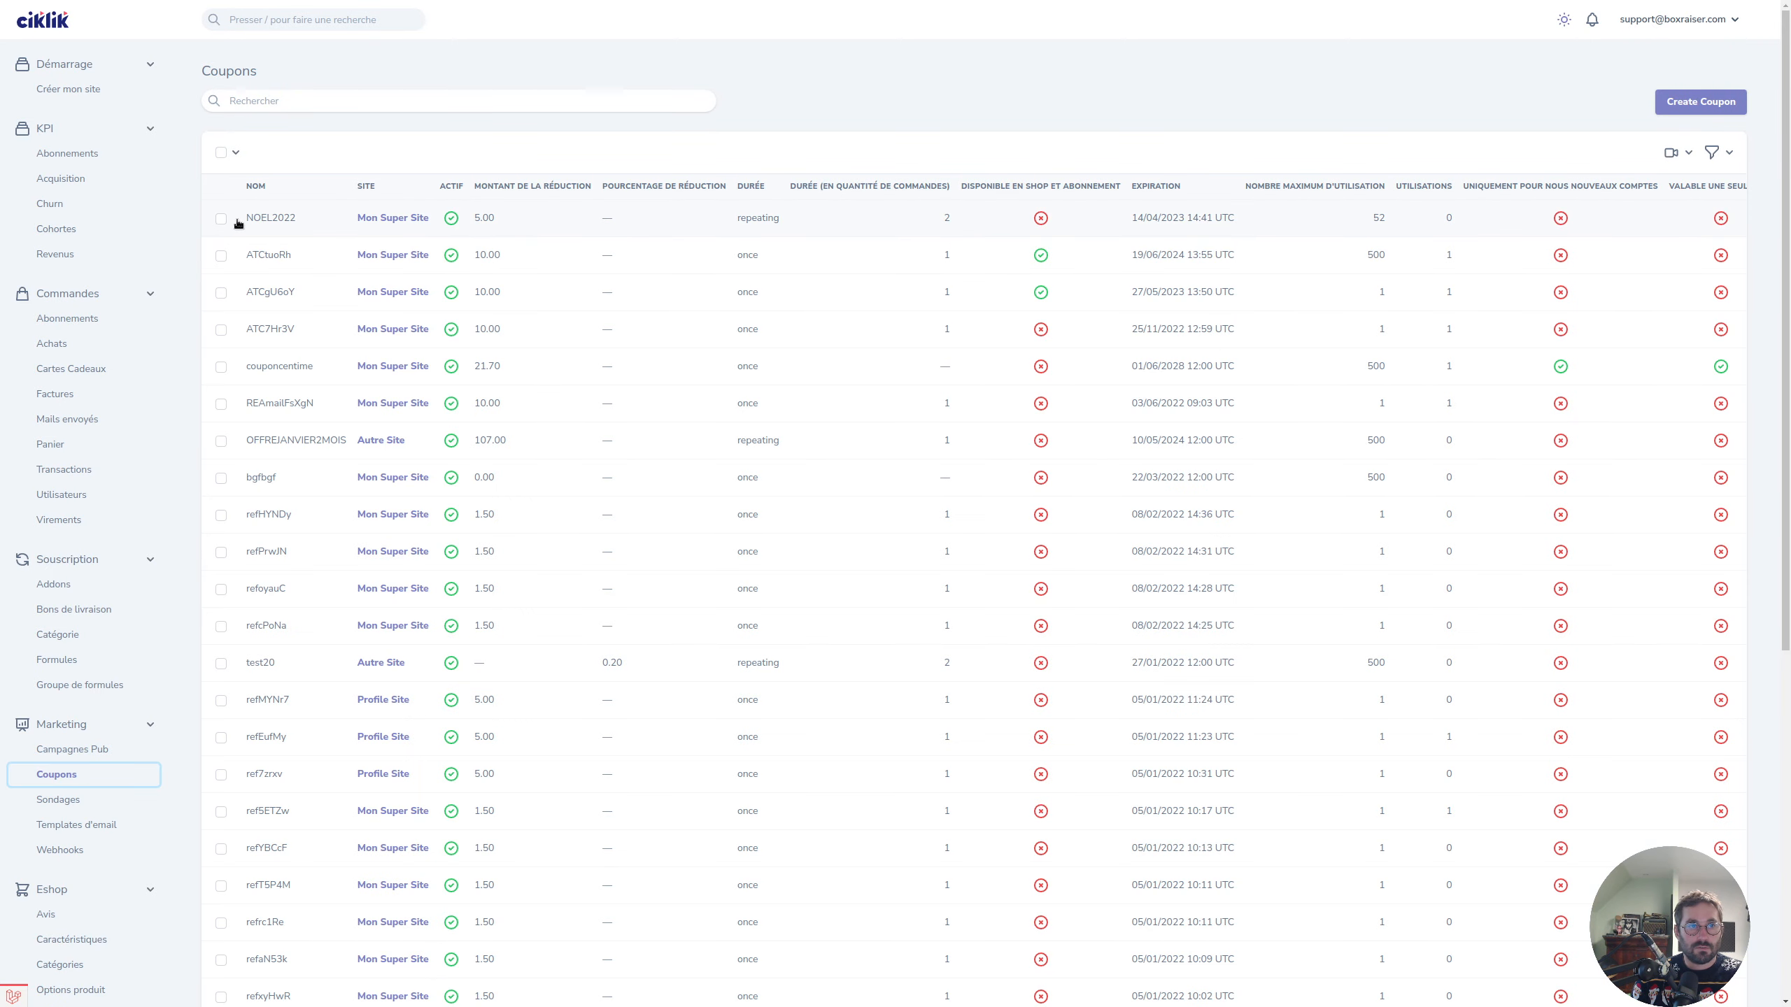
# Open the NOEL2022 row to view its Coupon Details with the 2 mois formula.
pyautogui.click(275, 223)
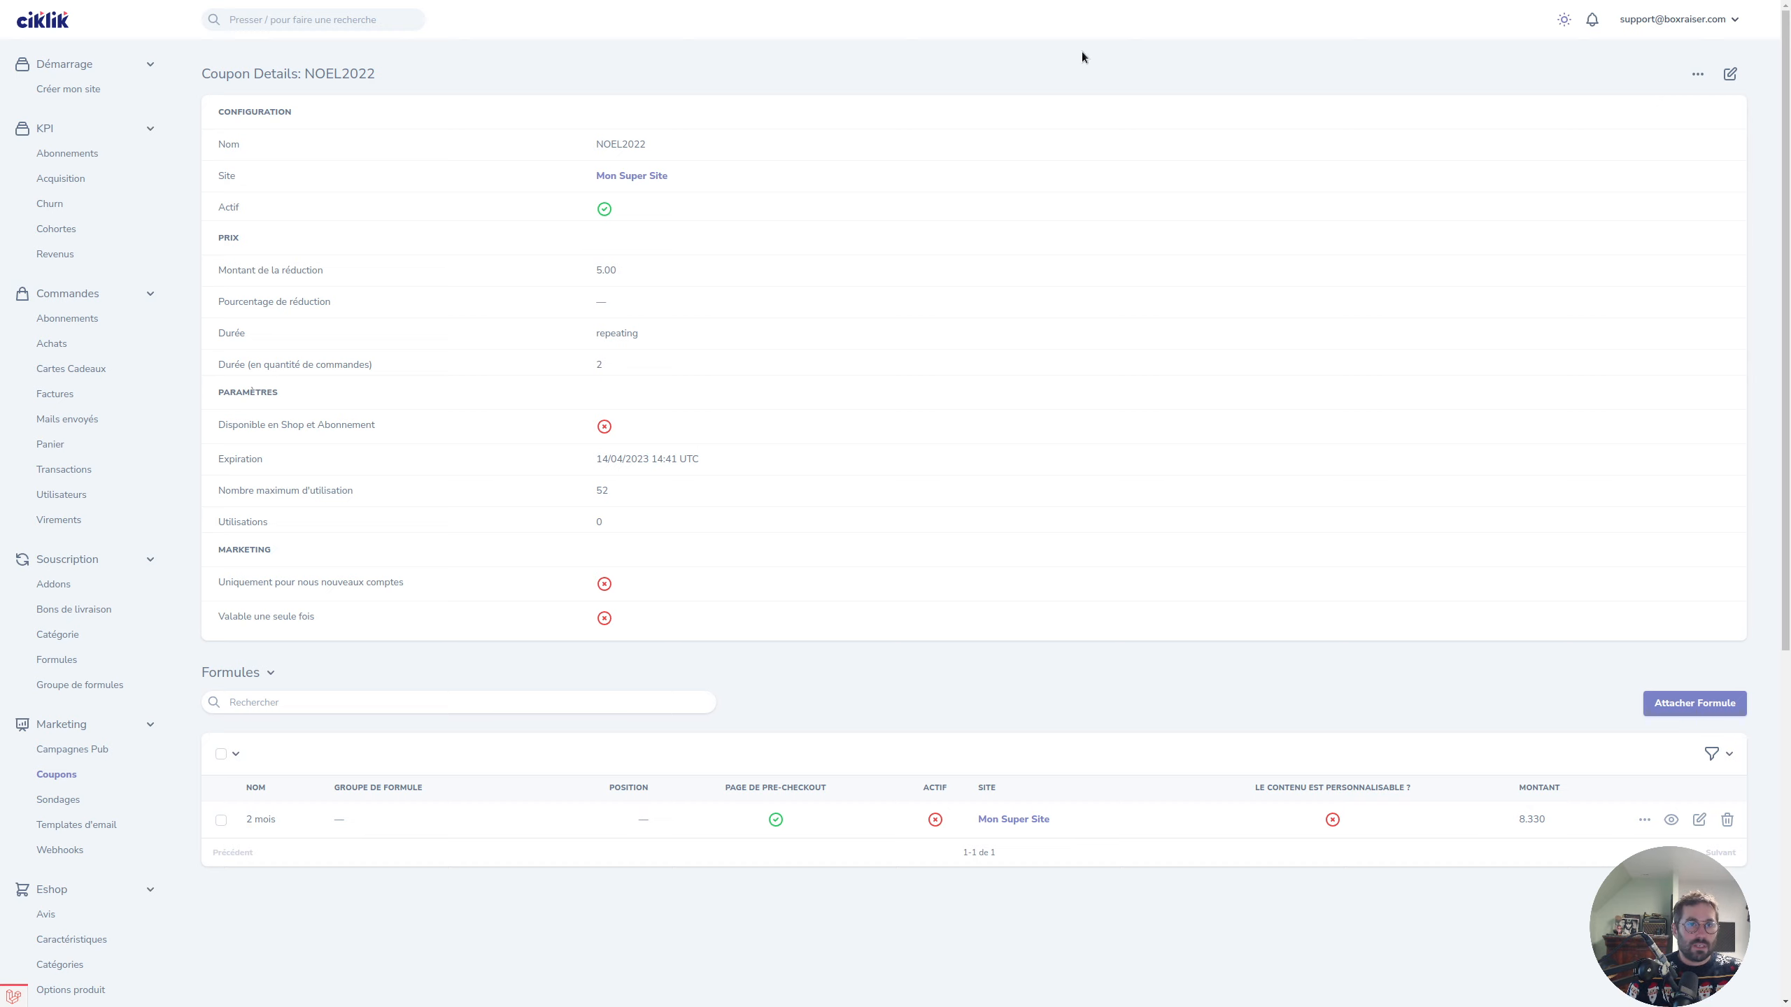
# Run the 'Cloner le coupon' action on NOEL2022 with a clone count of 5.
pyautogui.doubleClick(629, 144)
pyautogui.click(1328, 129)
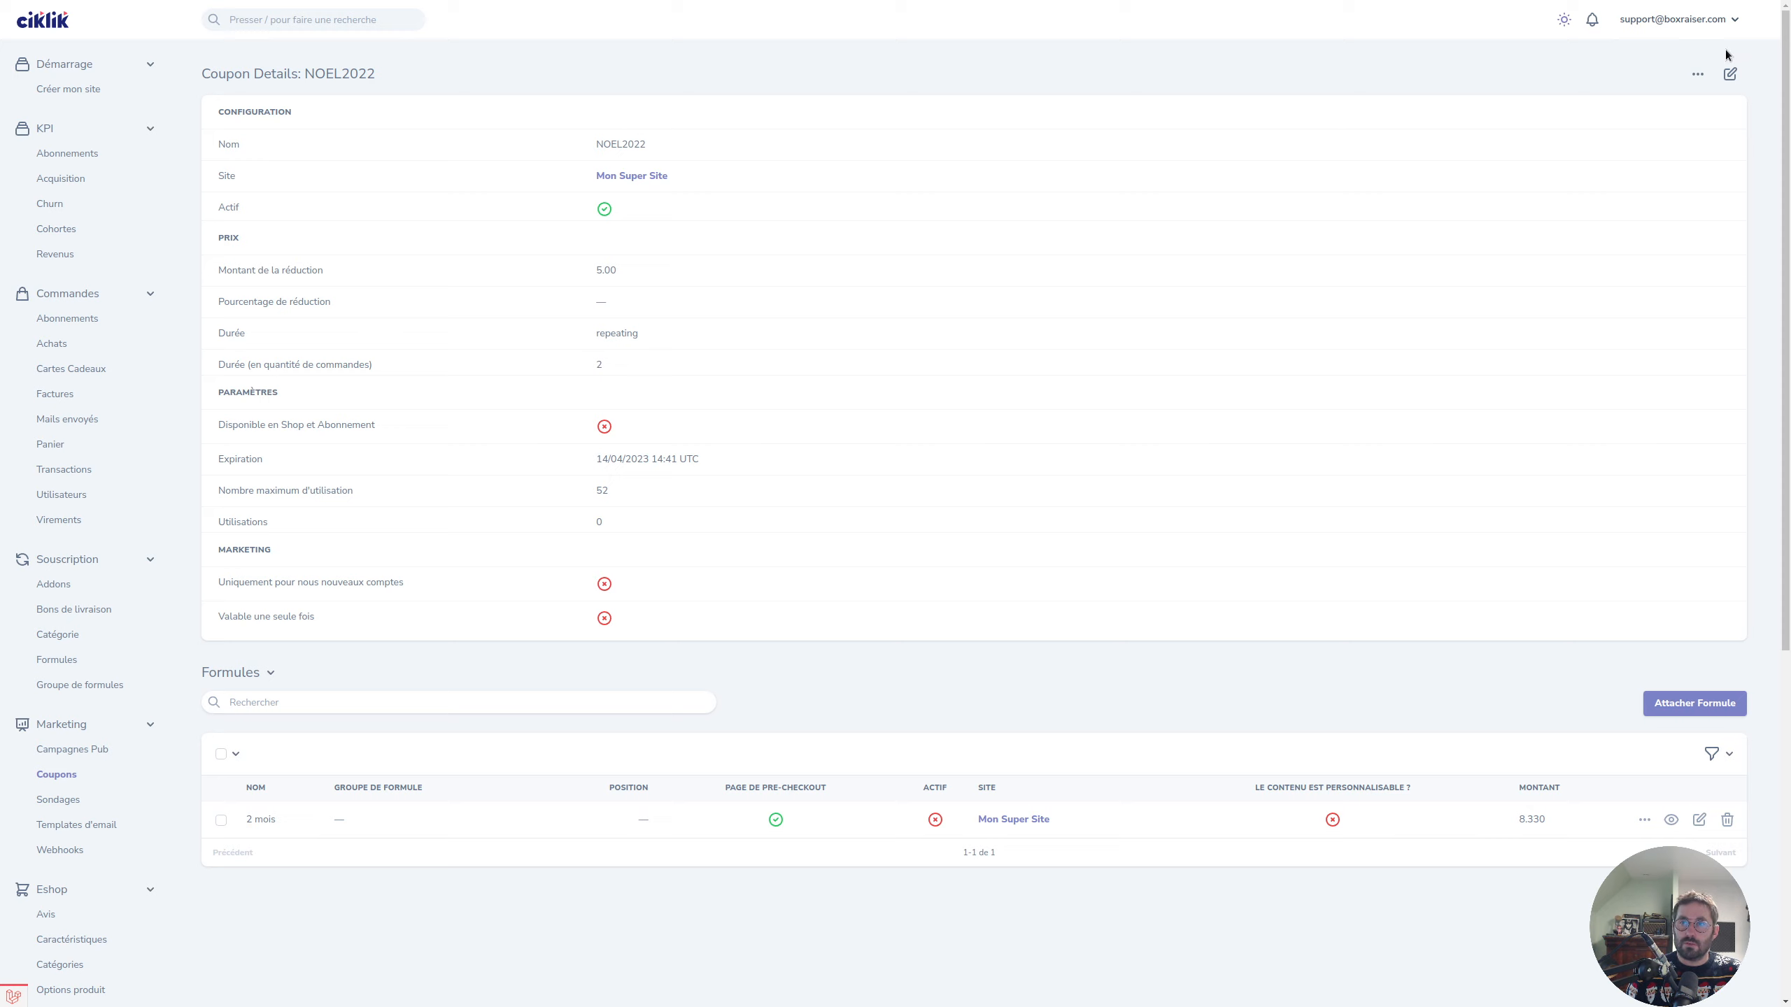
pyautogui.click(1696, 76)
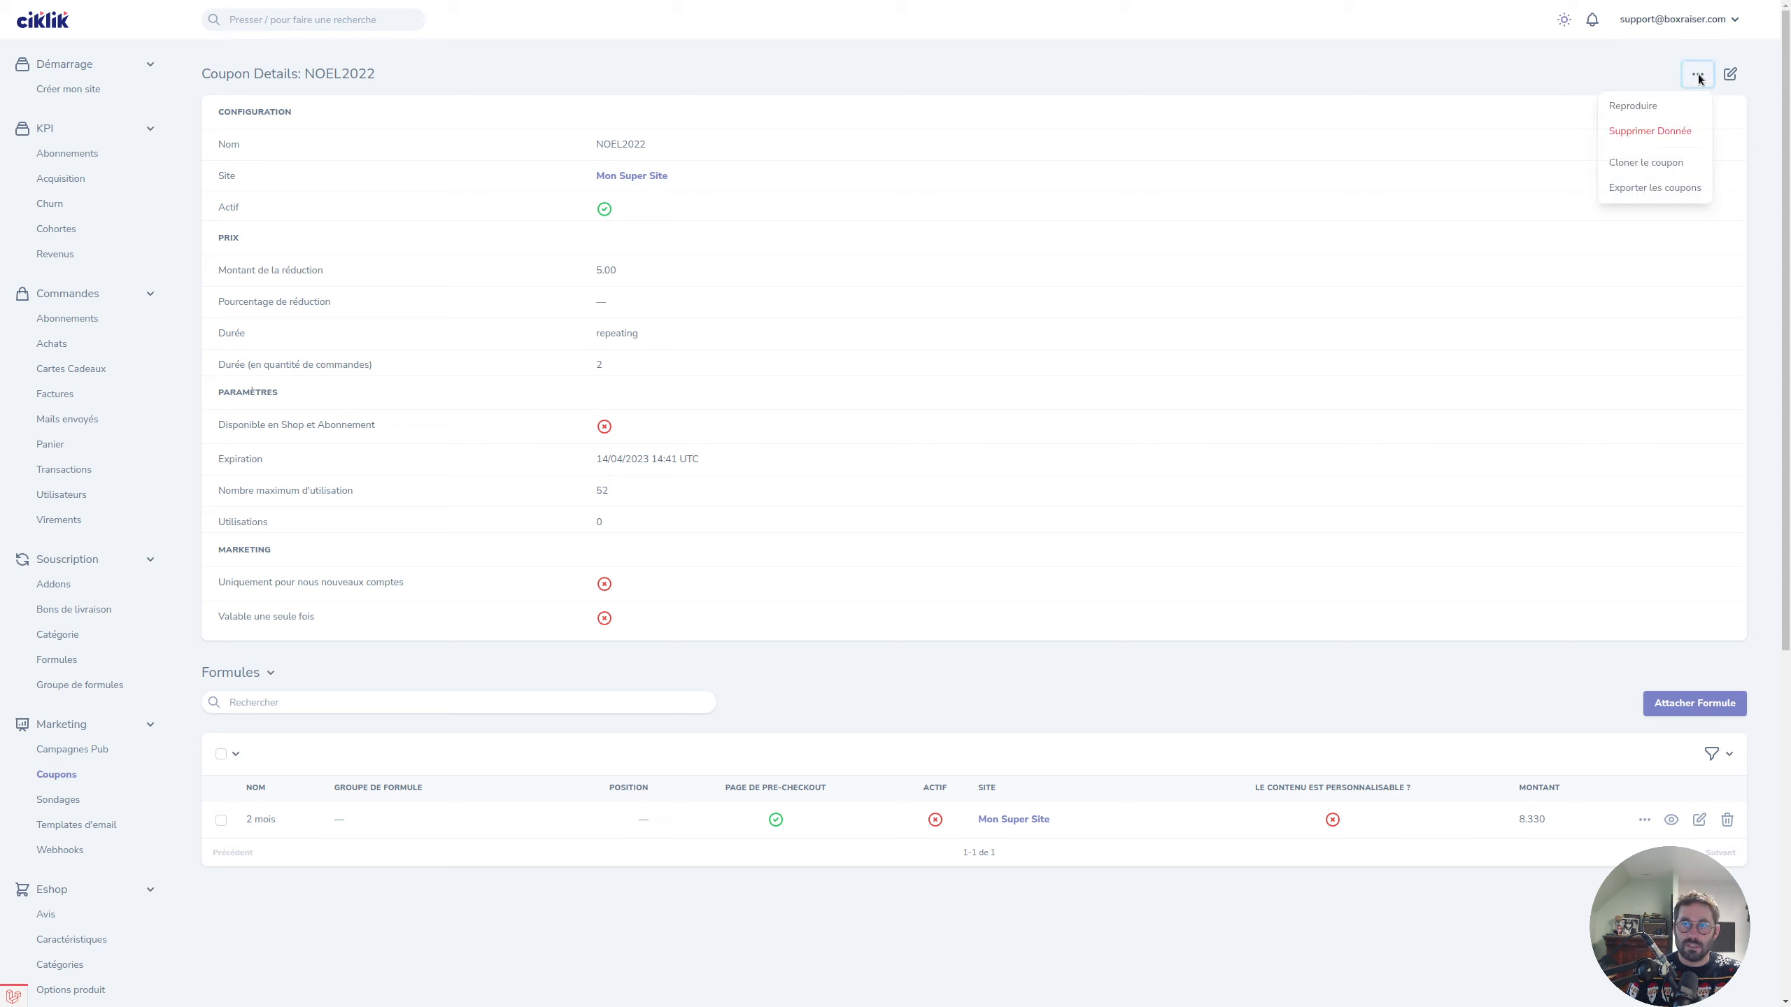
pyautogui.click(1646, 163)
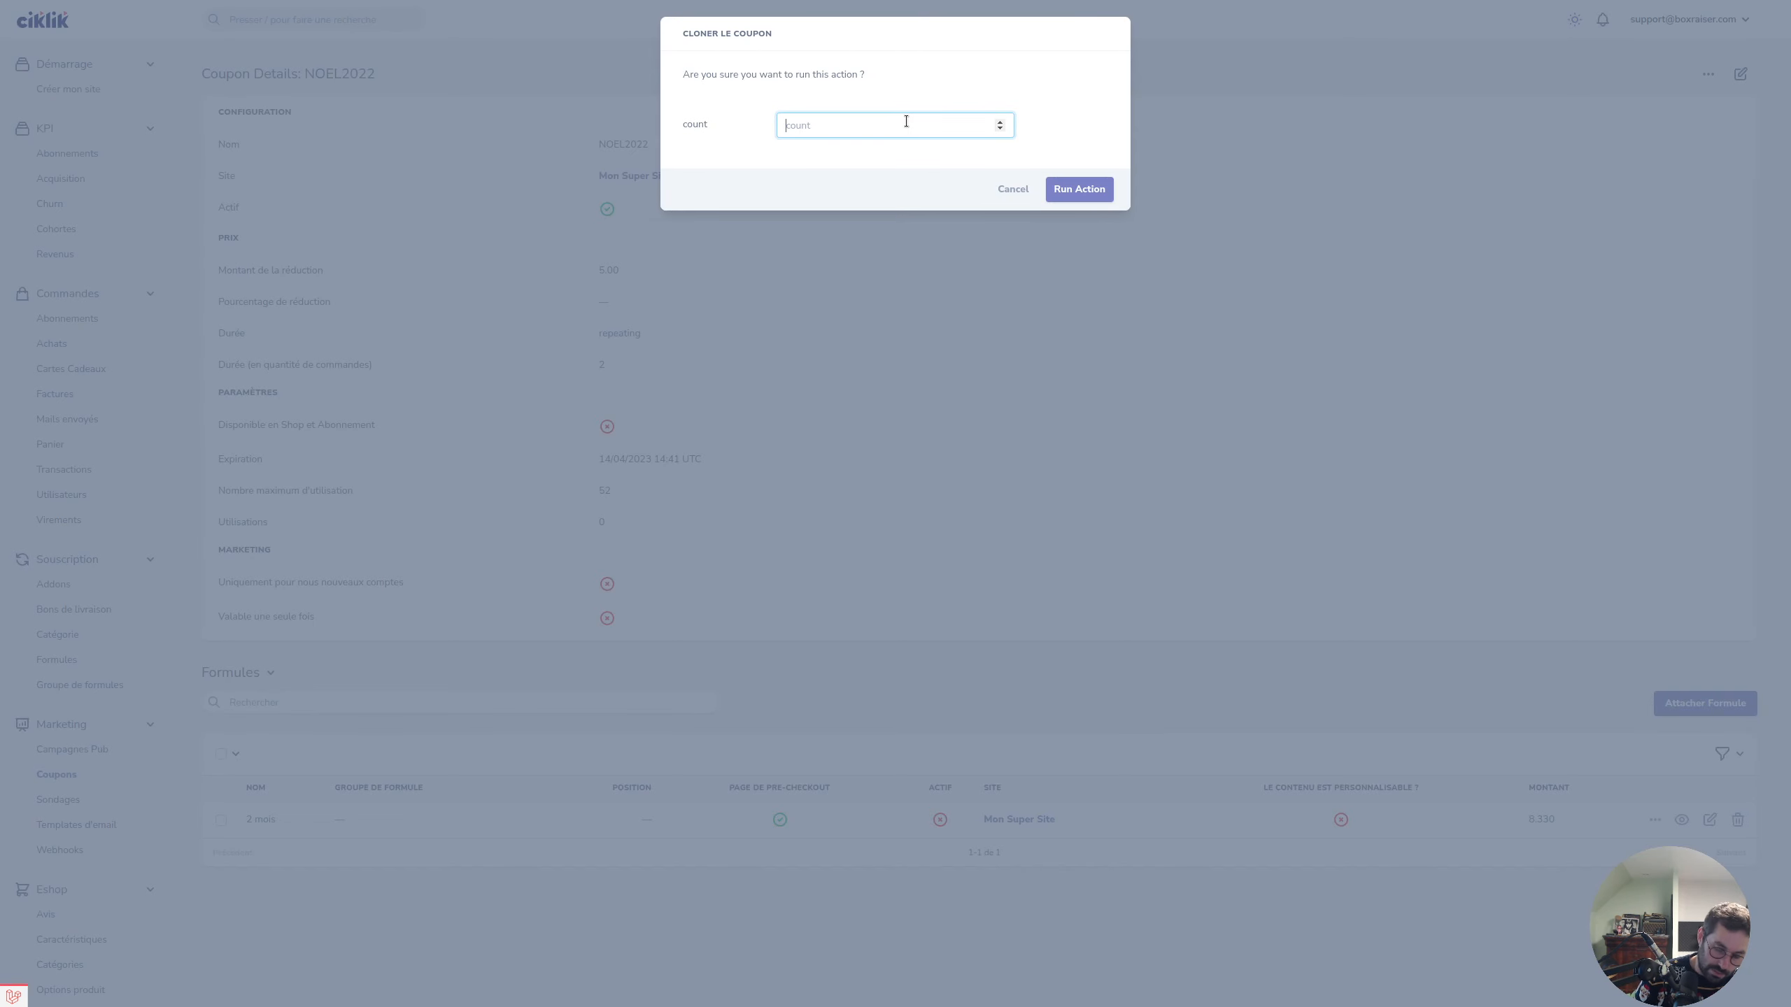
pyautogui.write('5')
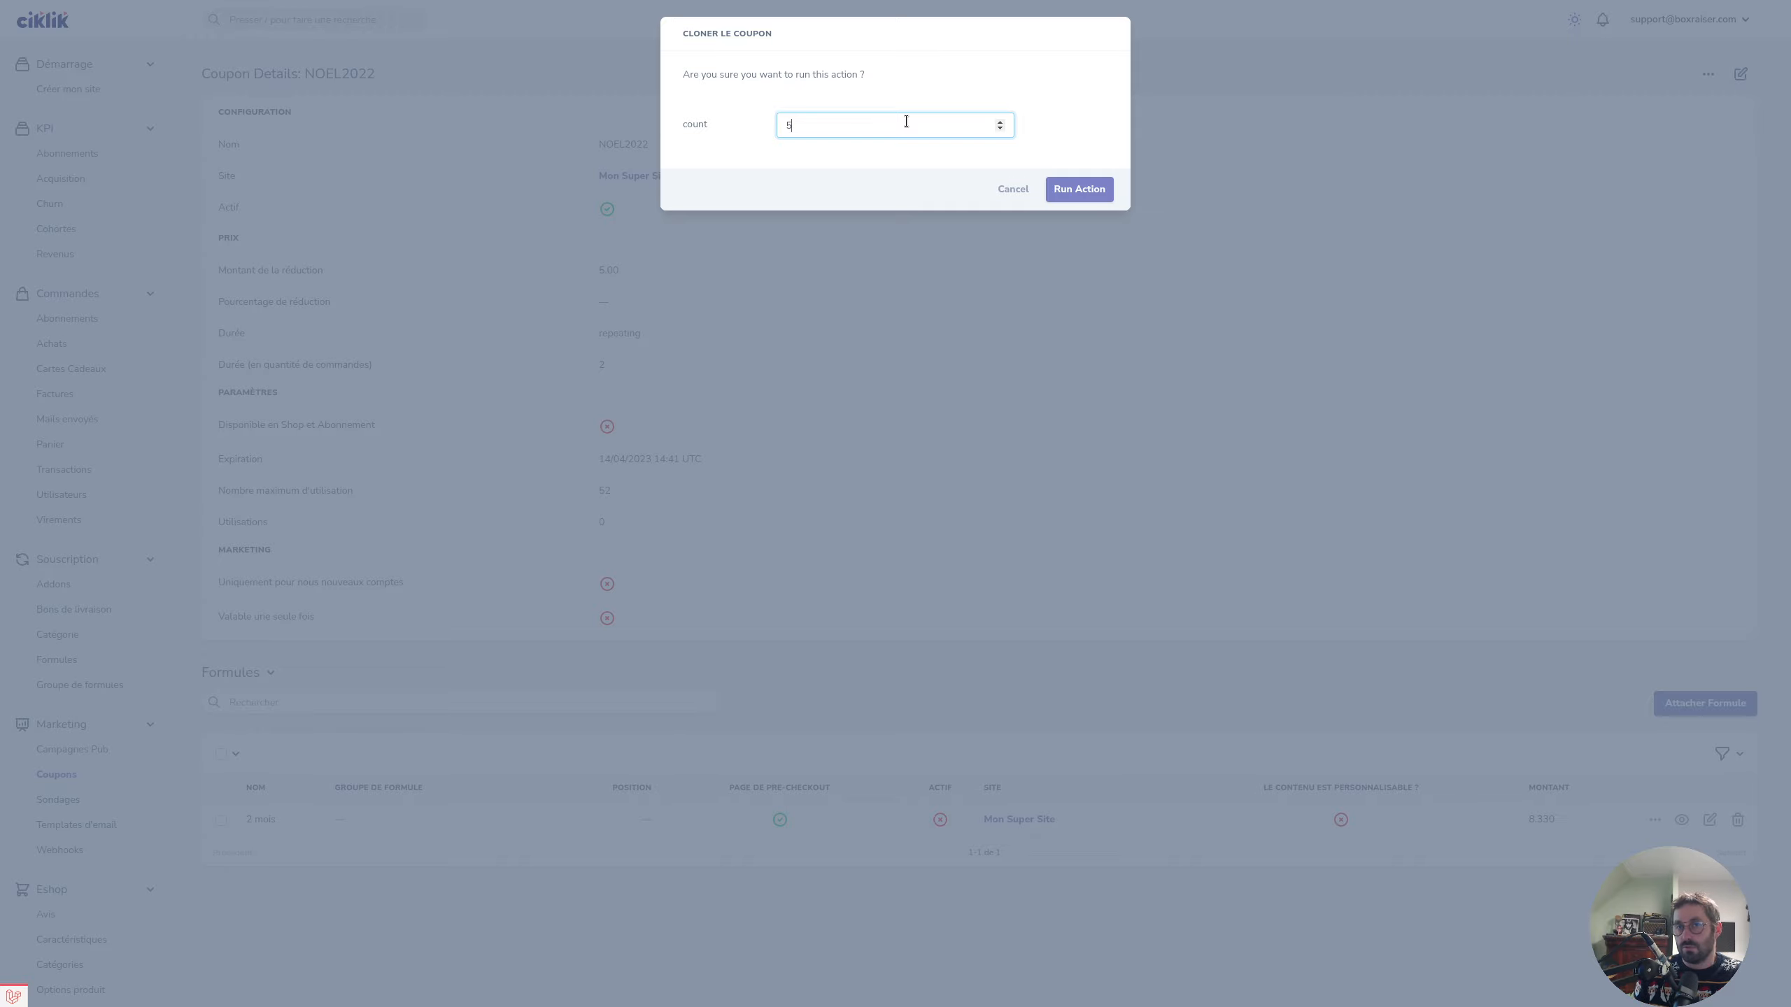
pyautogui.press('BackSpace')
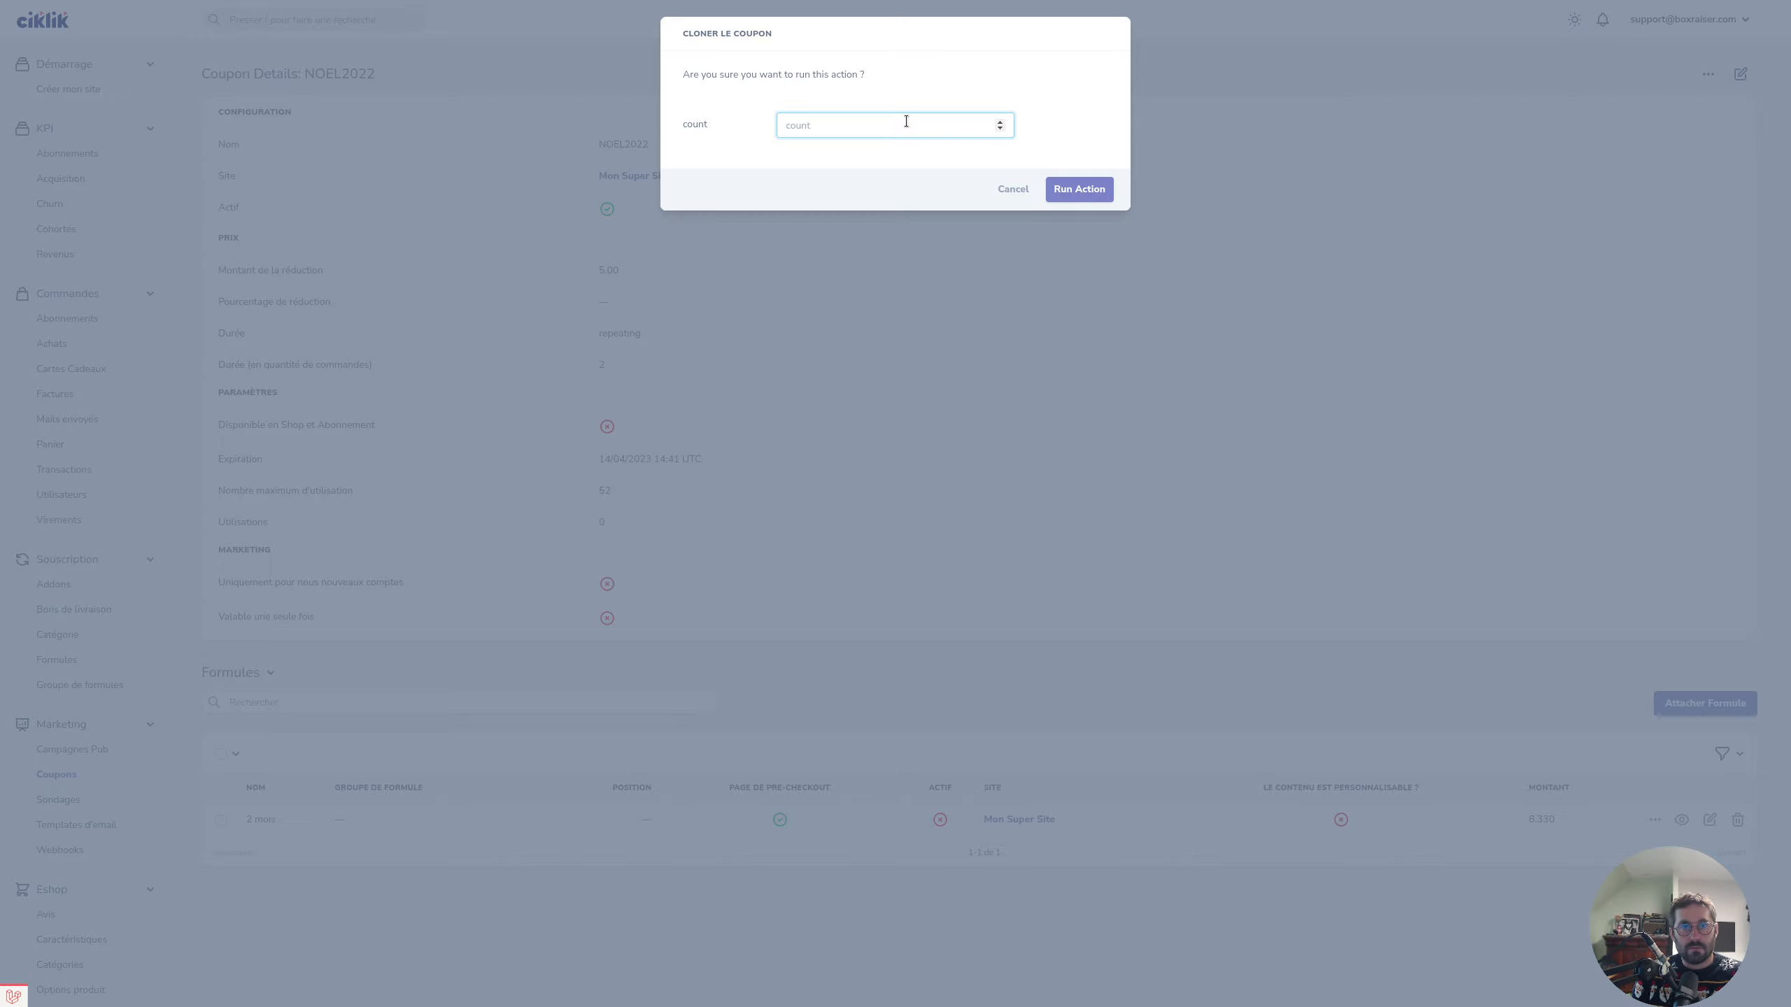
pyautogui.write('5')
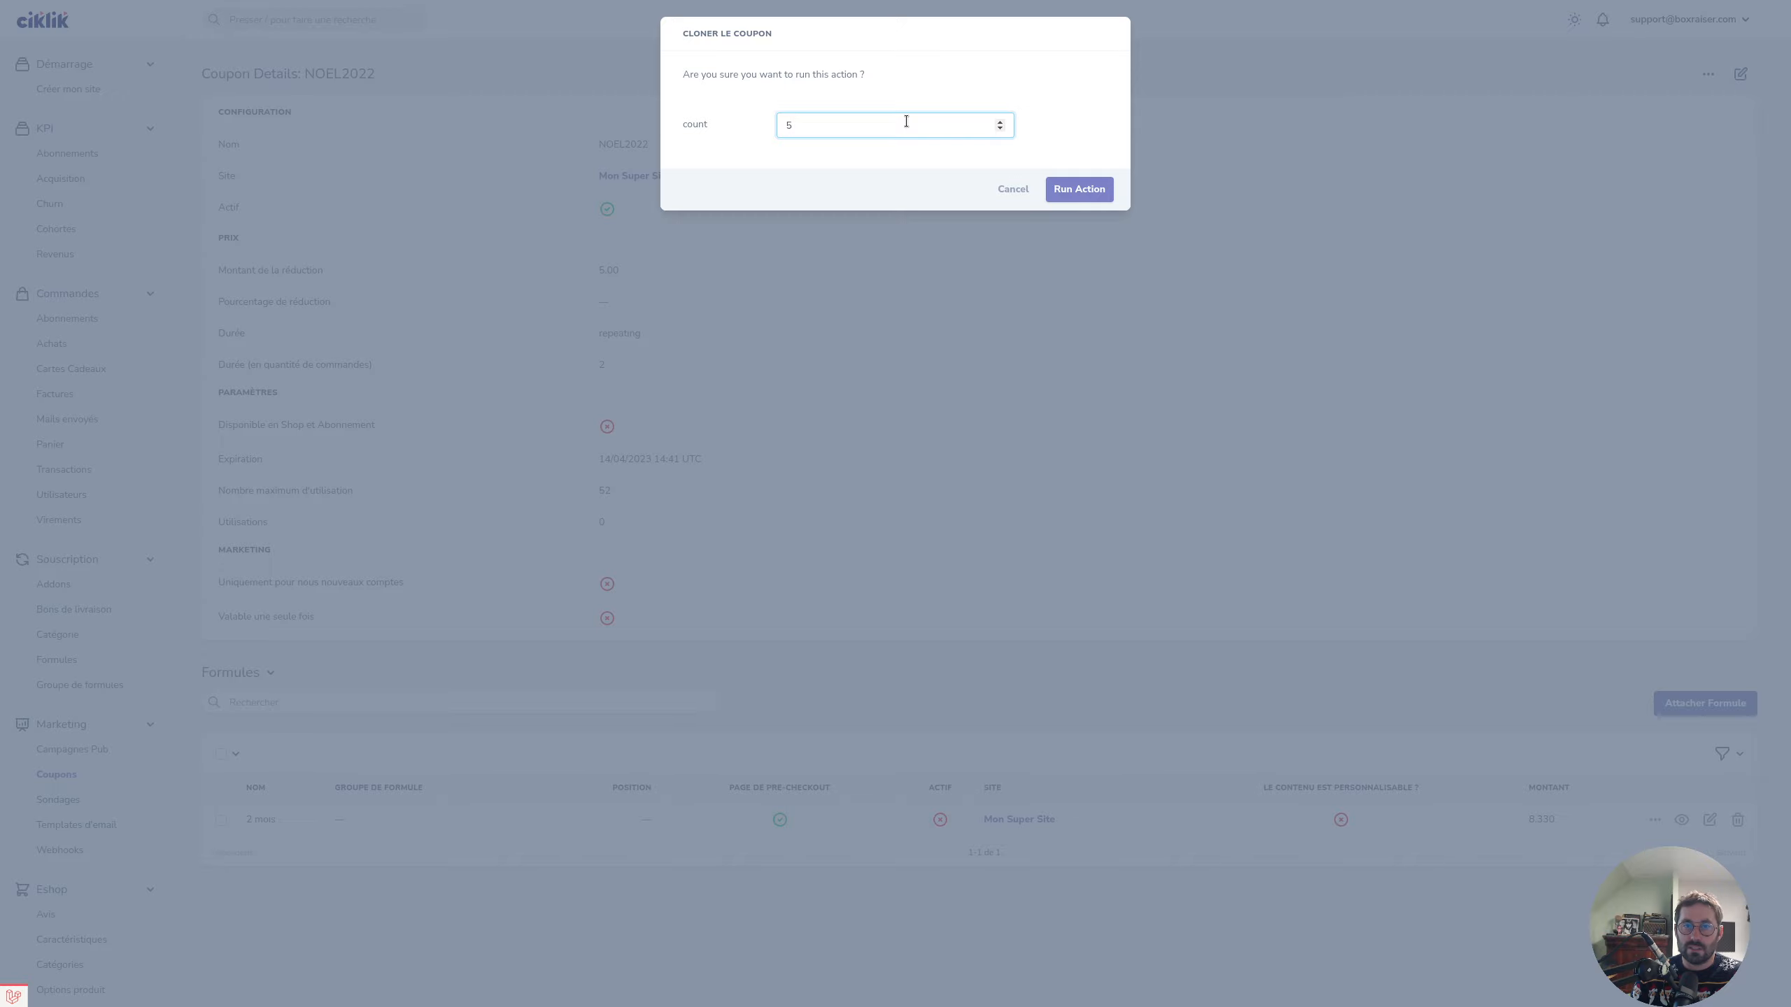
pyautogui.click(1078, 199)
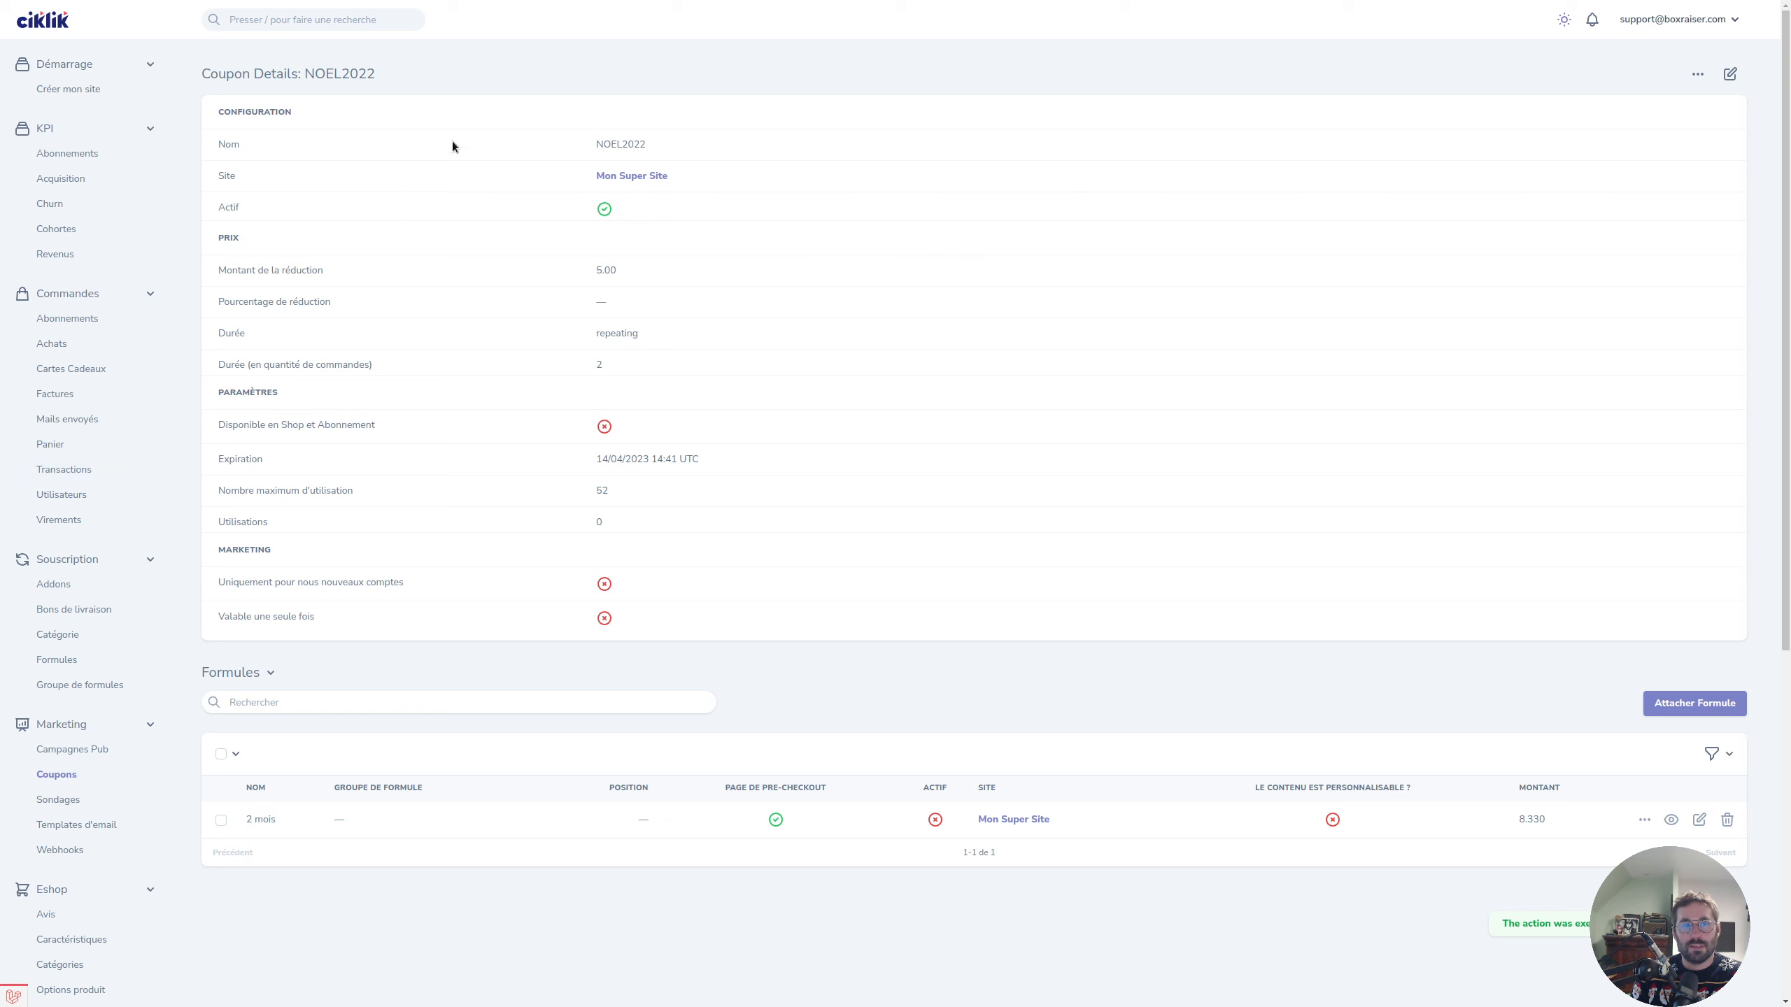
# Open the Coupons list to check the five NOEL2022 clones, e.g. NOEL2022gvwda, expiring 14/04/2023.
pyautogui.doubleClick(601, 145)
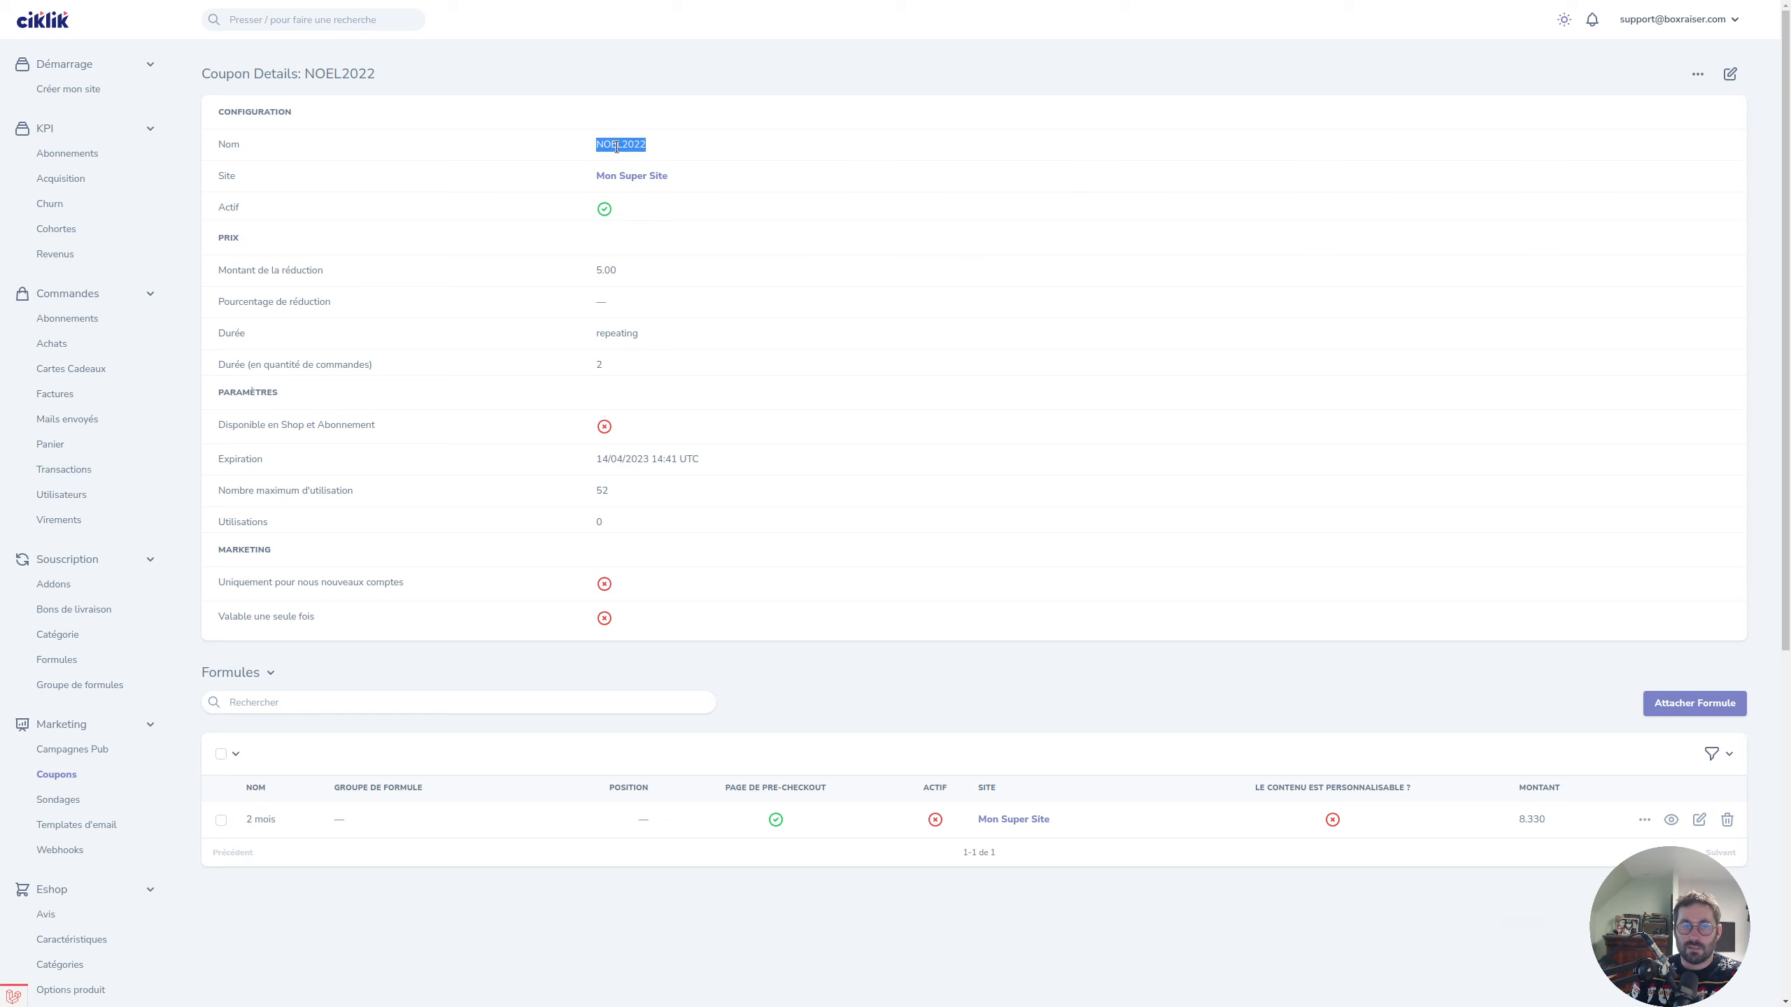
pyautogui.click(83, 780)
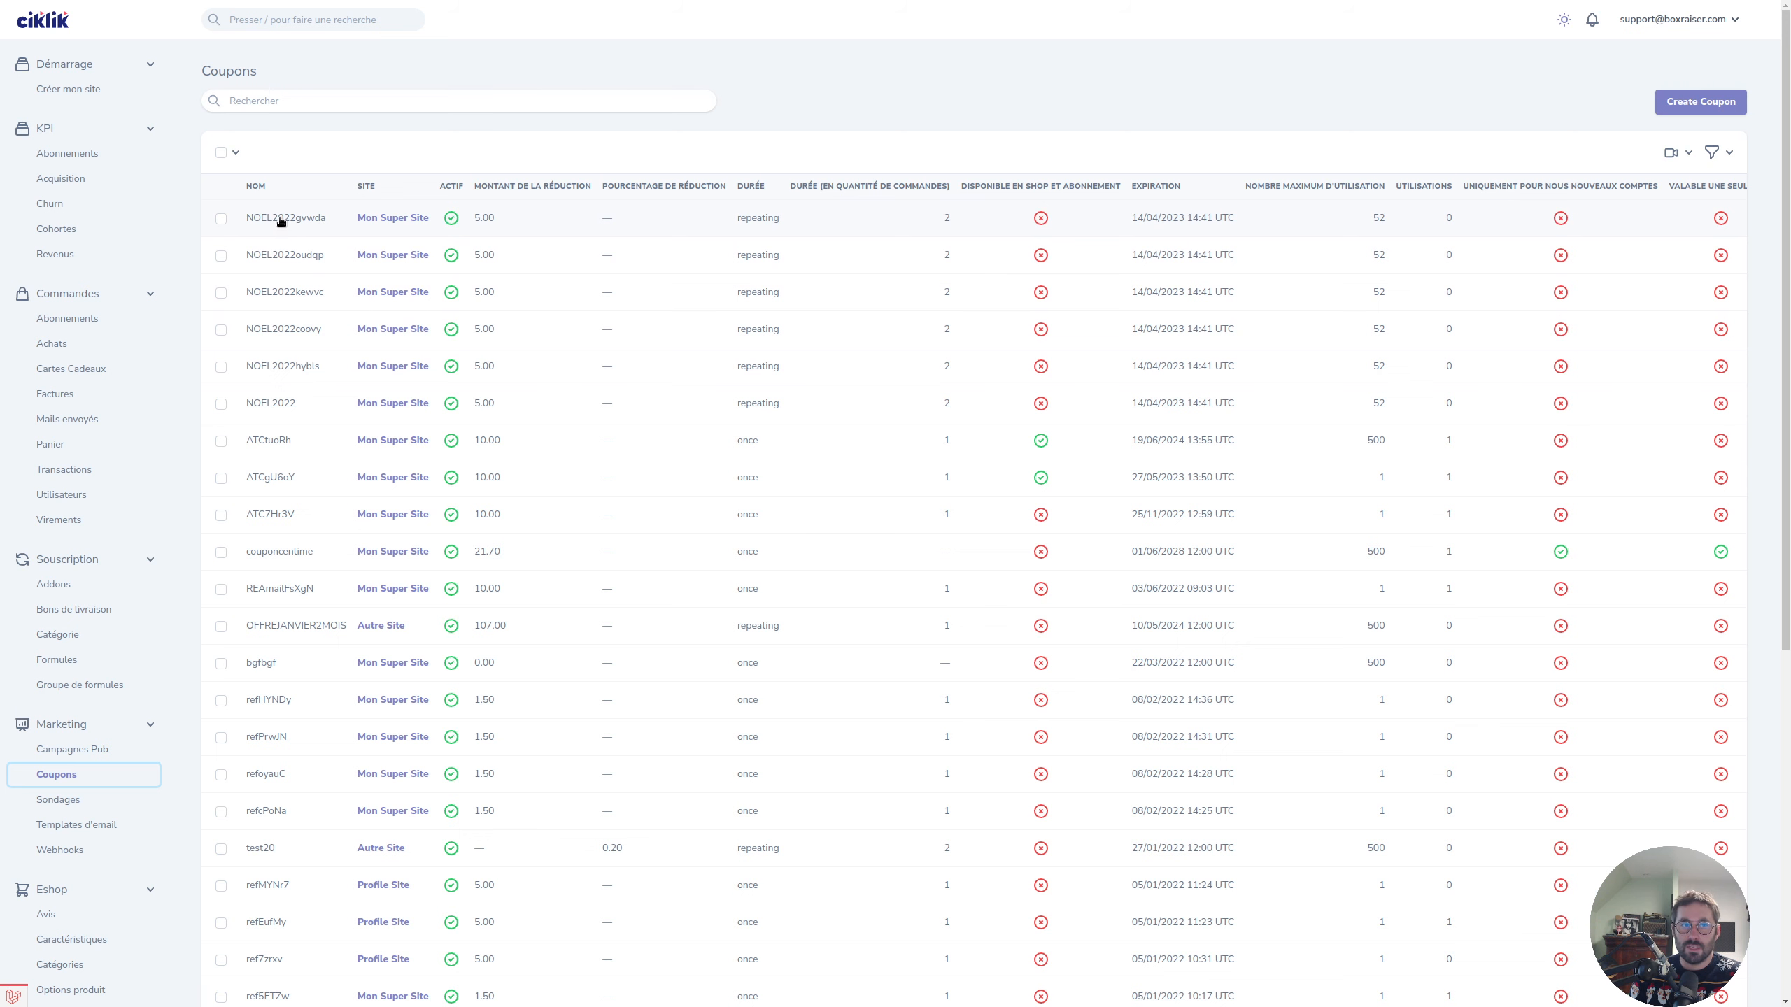
pyautogui.moveTo(247, 220); pyautogui.dragTo(507, 134)
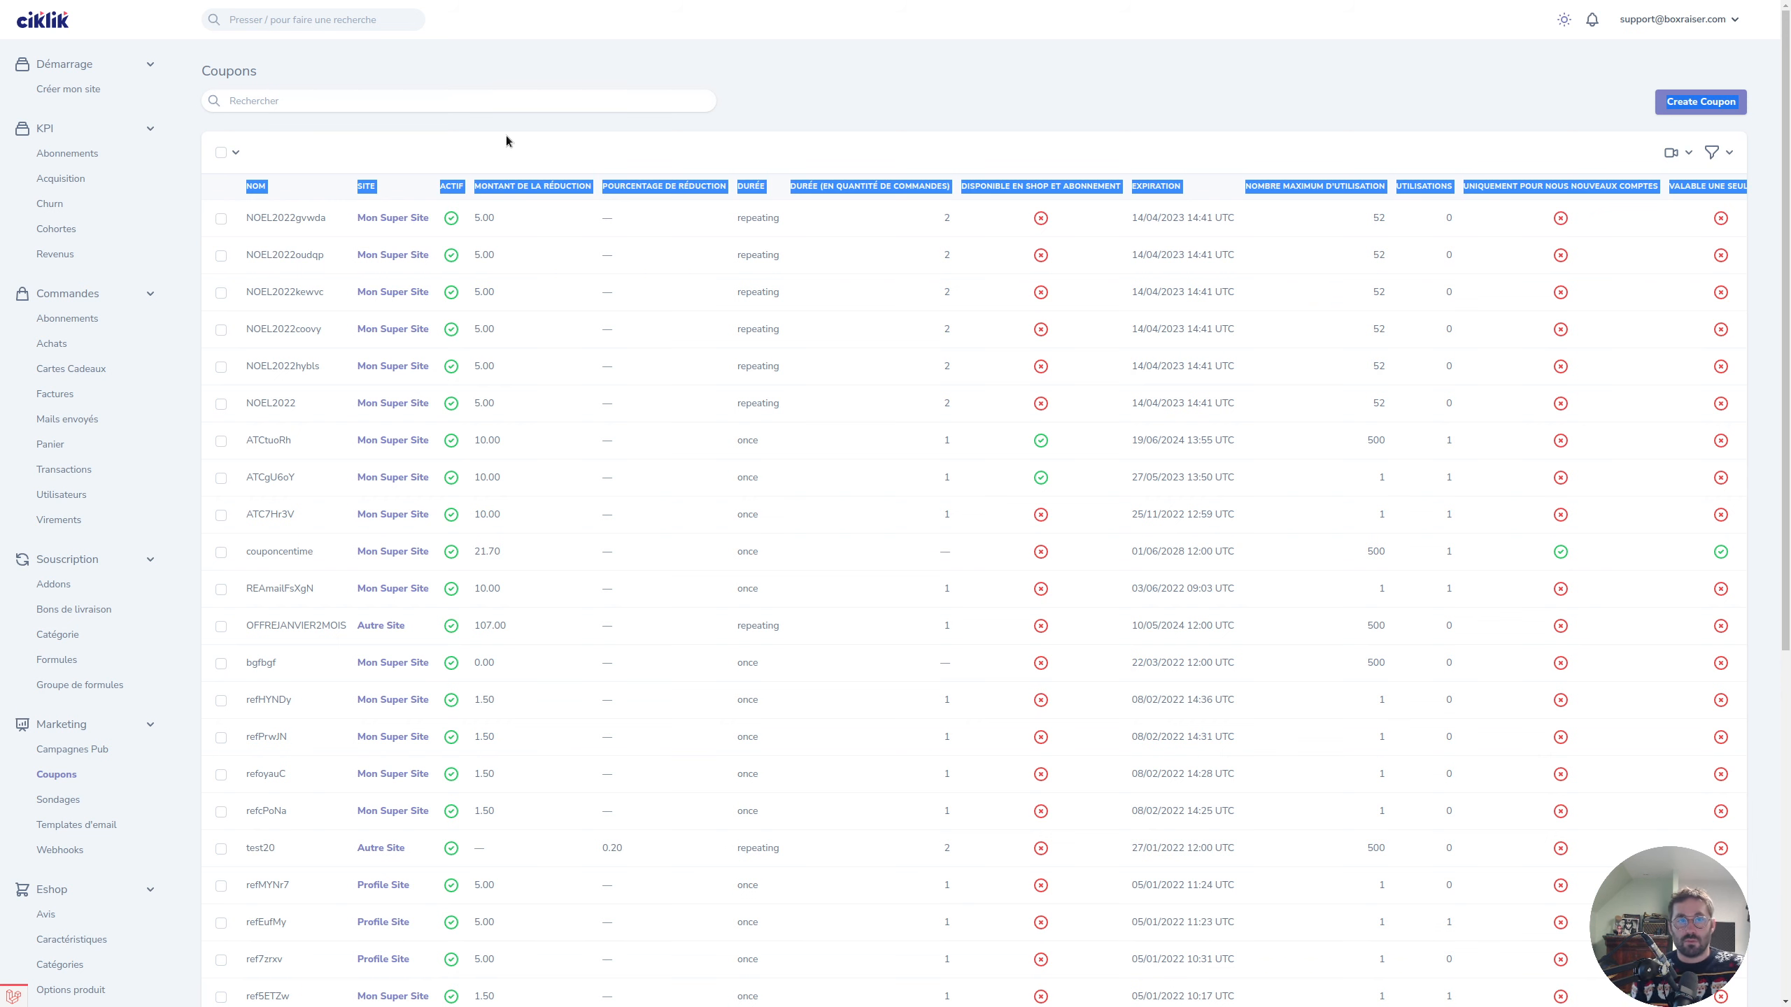
pyautogui.click(315, 171)
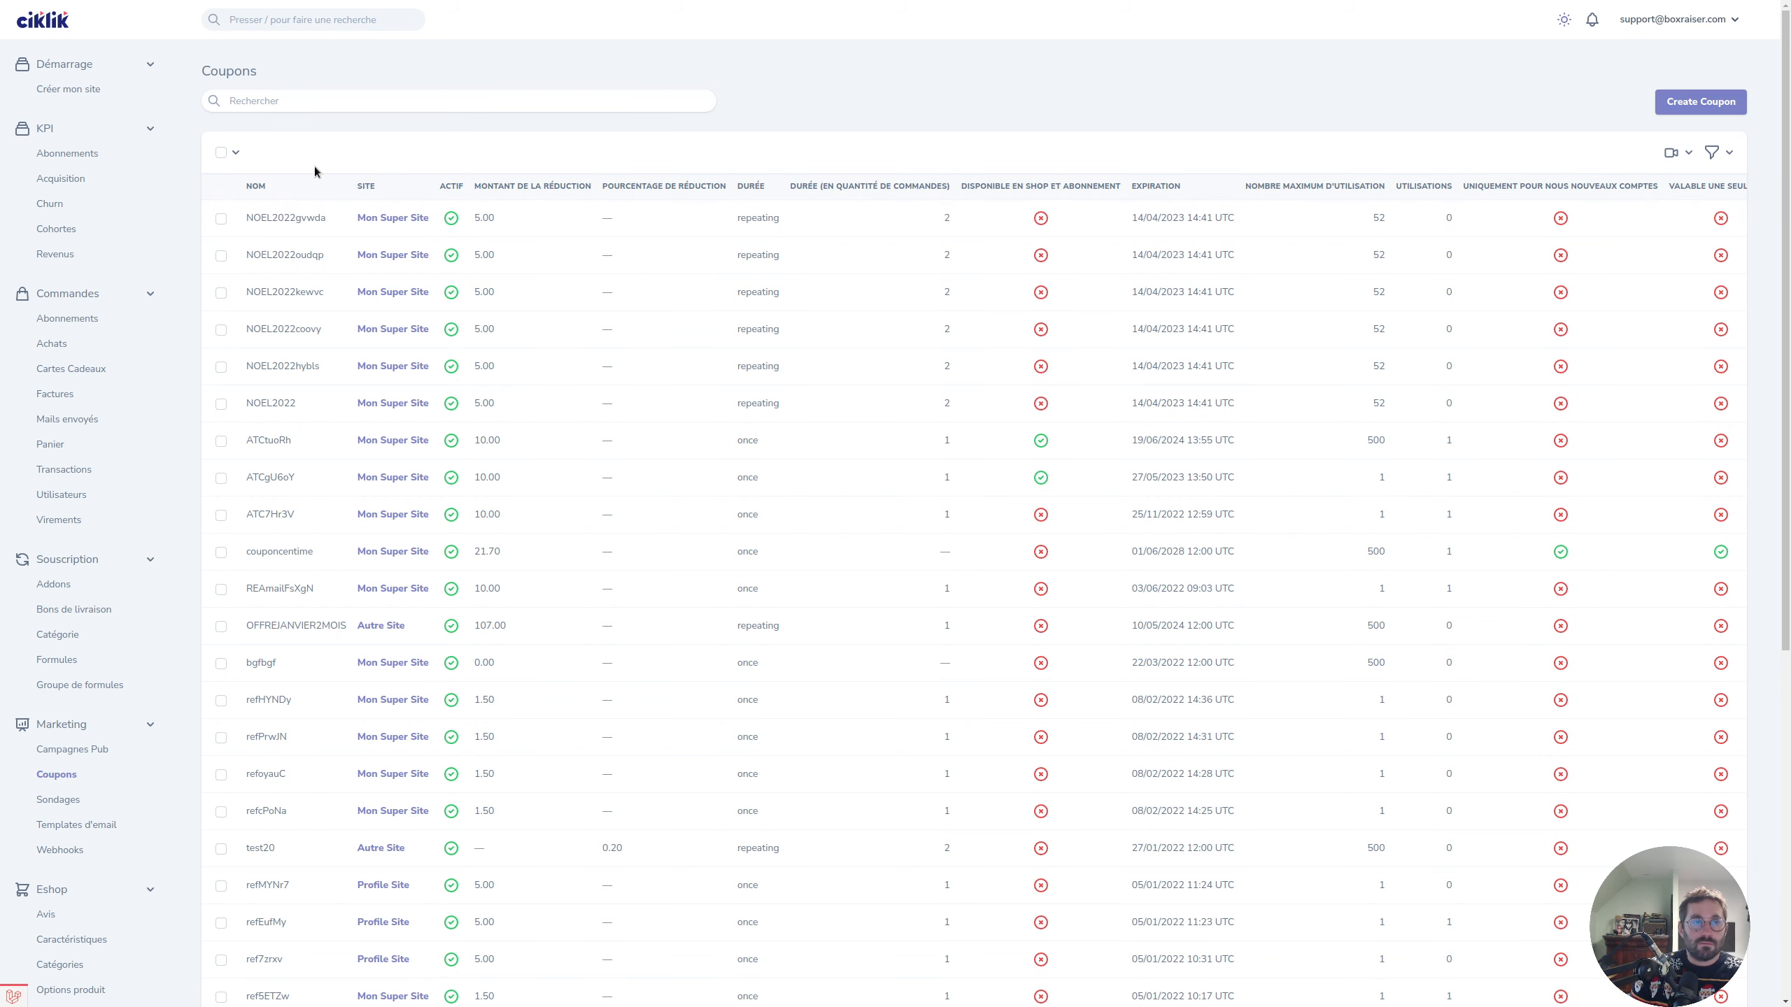